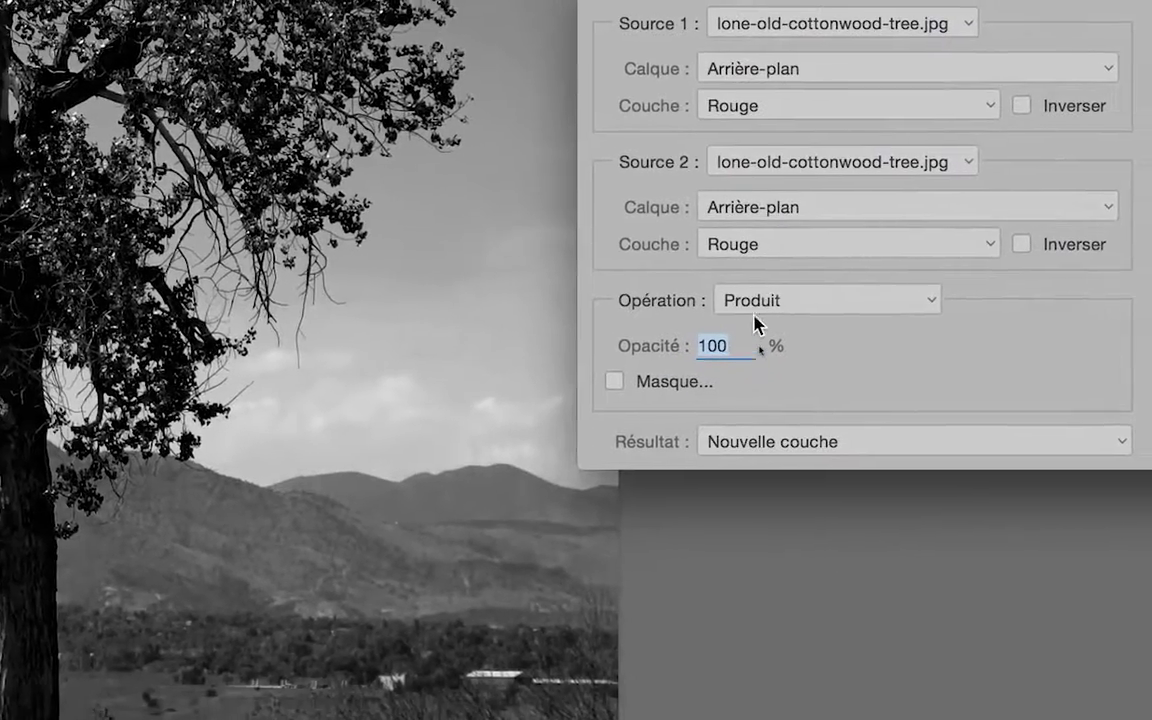
- Try the Densité couleur +, Superposition and Incrustation blending modes for the red-channel calculation
{"action": "left_click", "coordinate": [754, 312]}
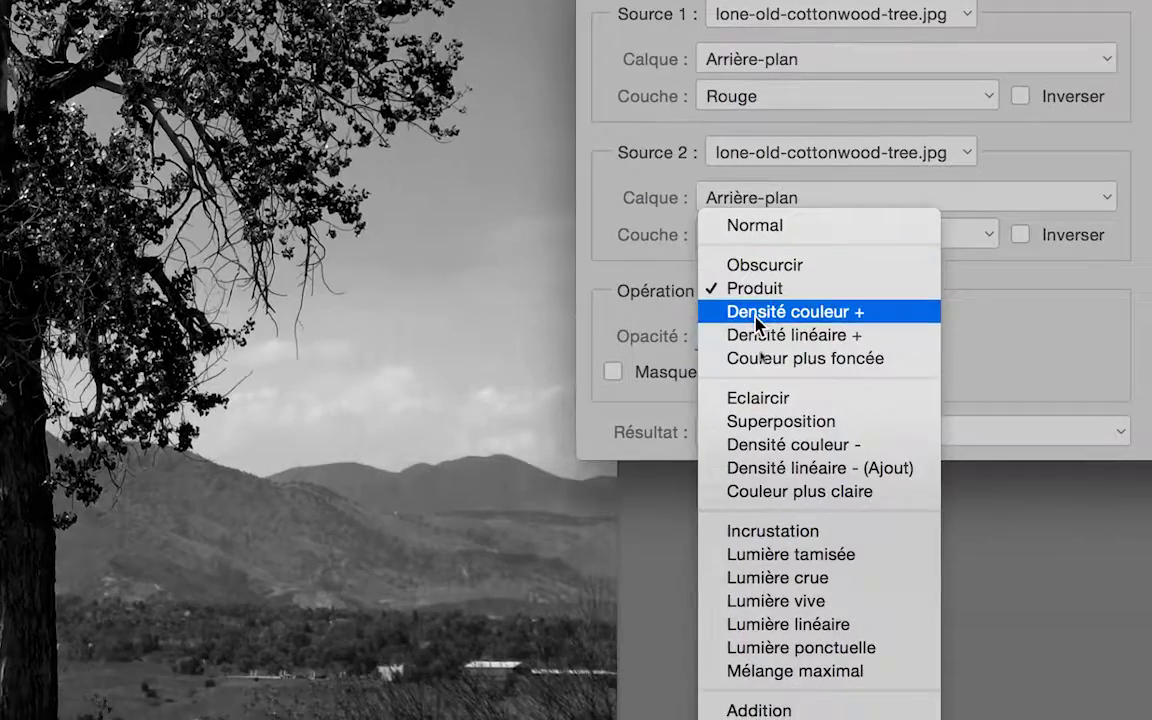
{"action": "left_click", "coordinate": [756, 323]}
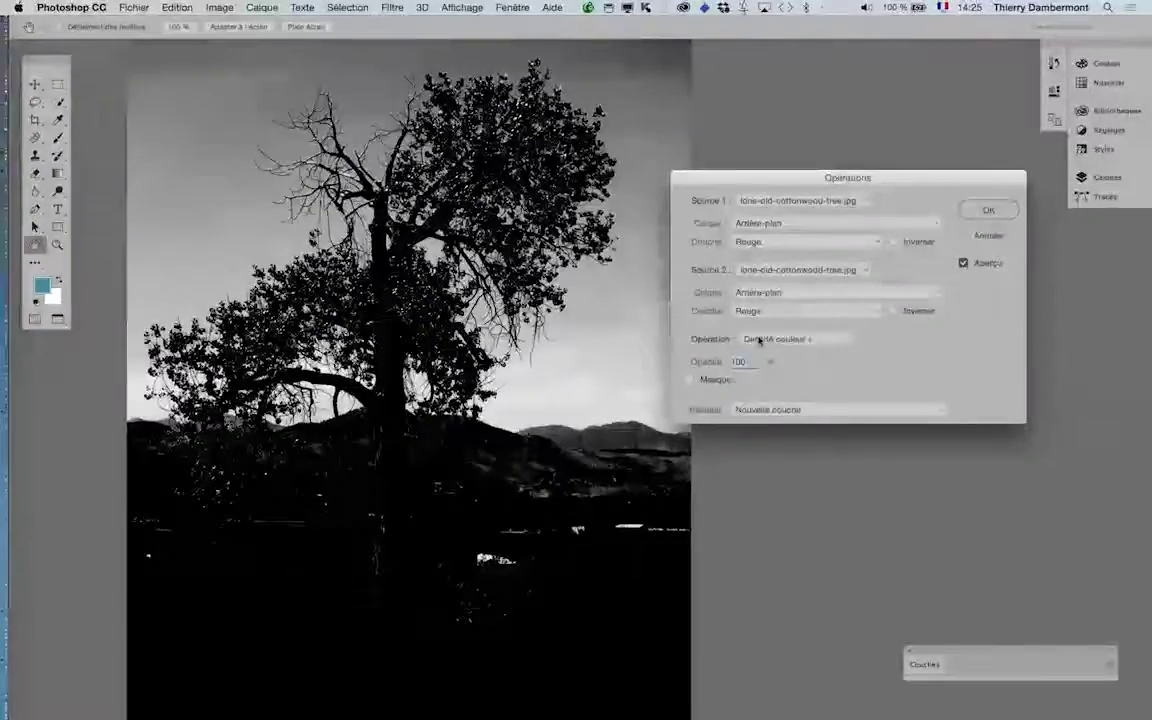
{"action": "left_click", "coordinate": [766, 341]}
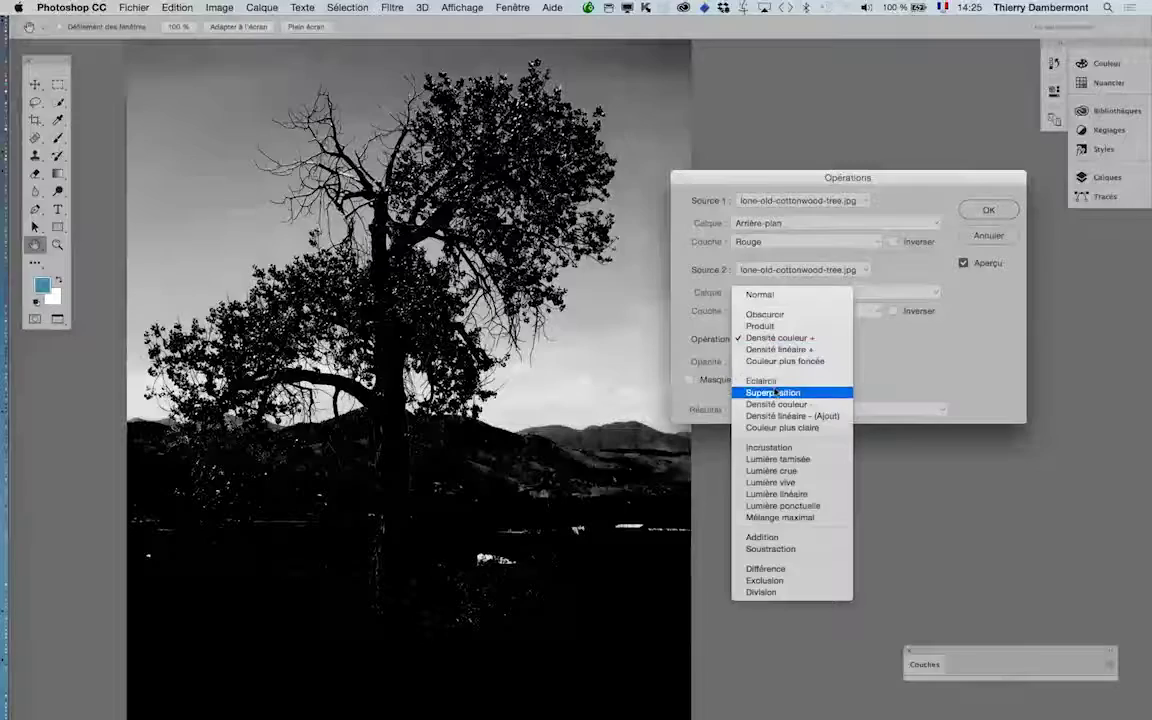
{"action": "left_click", "coordinate": [776, 393]}
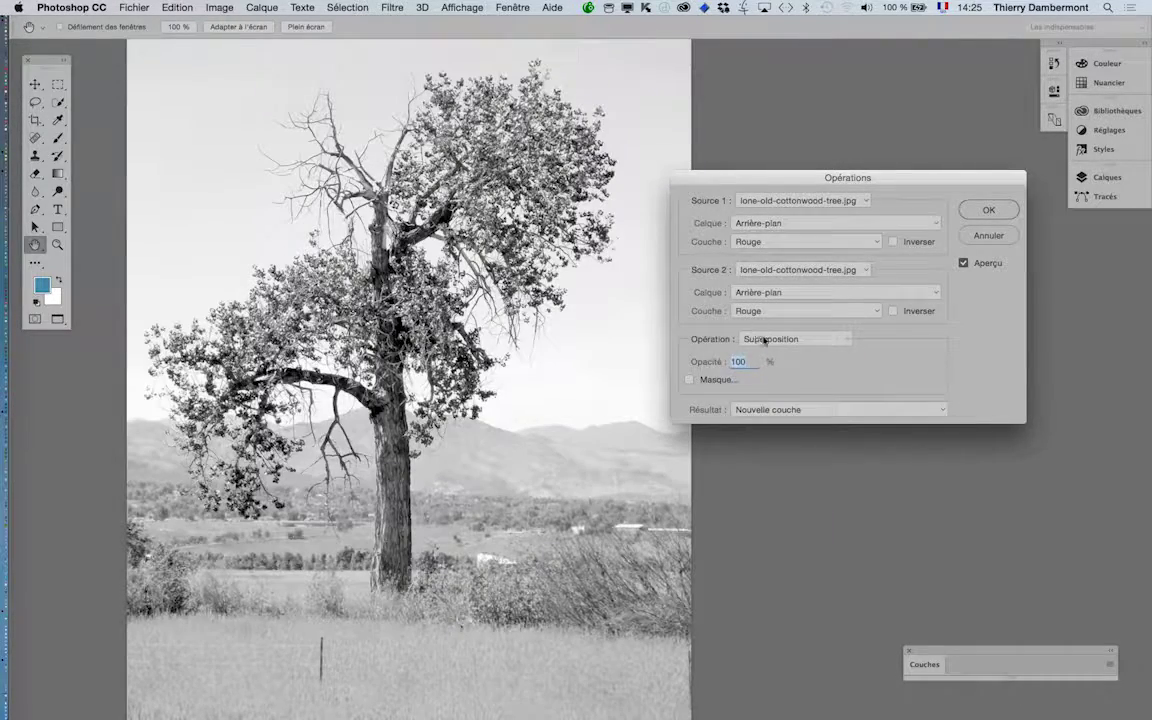
{"action": "left_click", "coordinate": [764, 341]}
{"action": "left_click", "coordinate": [771, 393]}
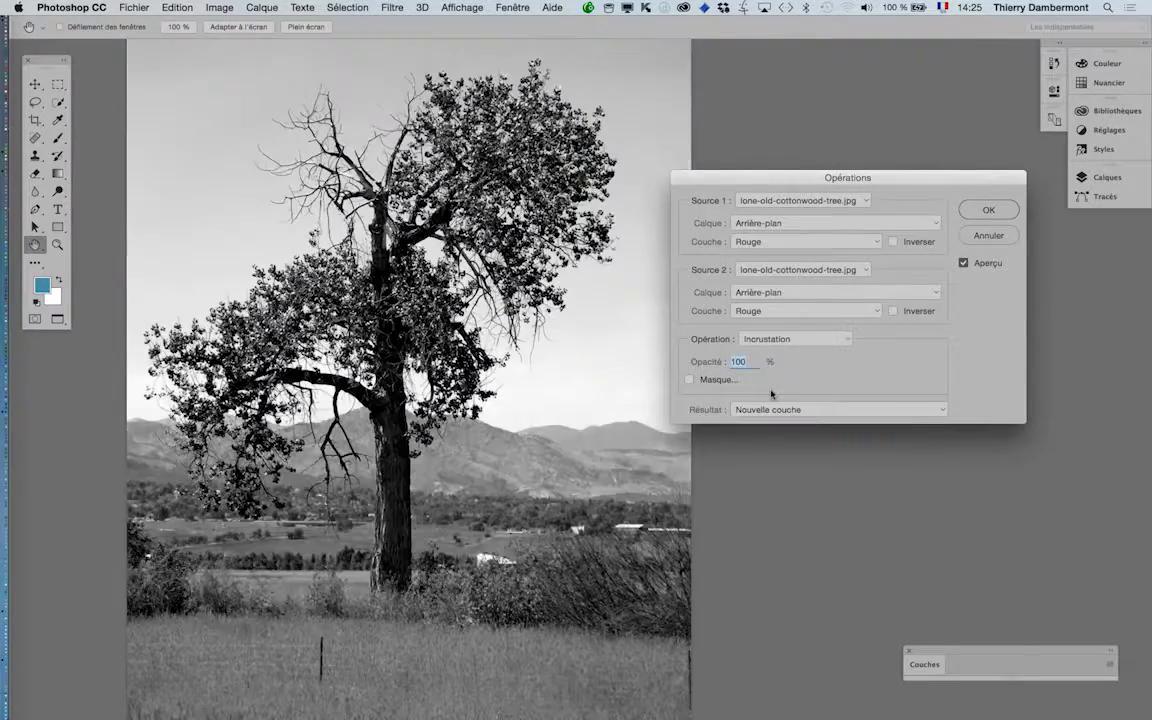
- Try the Lumière tamisée, Lumière crue and Lumière vive blending modes for the red-channel calculation
{"action": "left_click", "coordinate": [772, 341]}
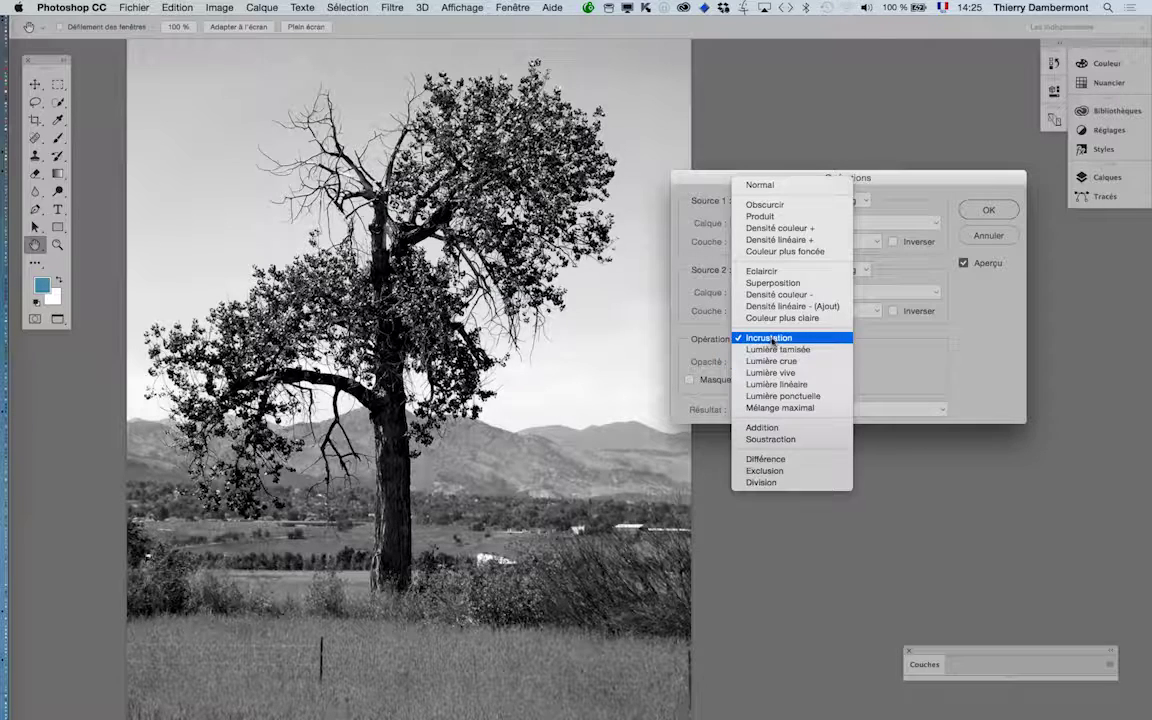
{"action": "left_click", "coordinate": [771, 350]}
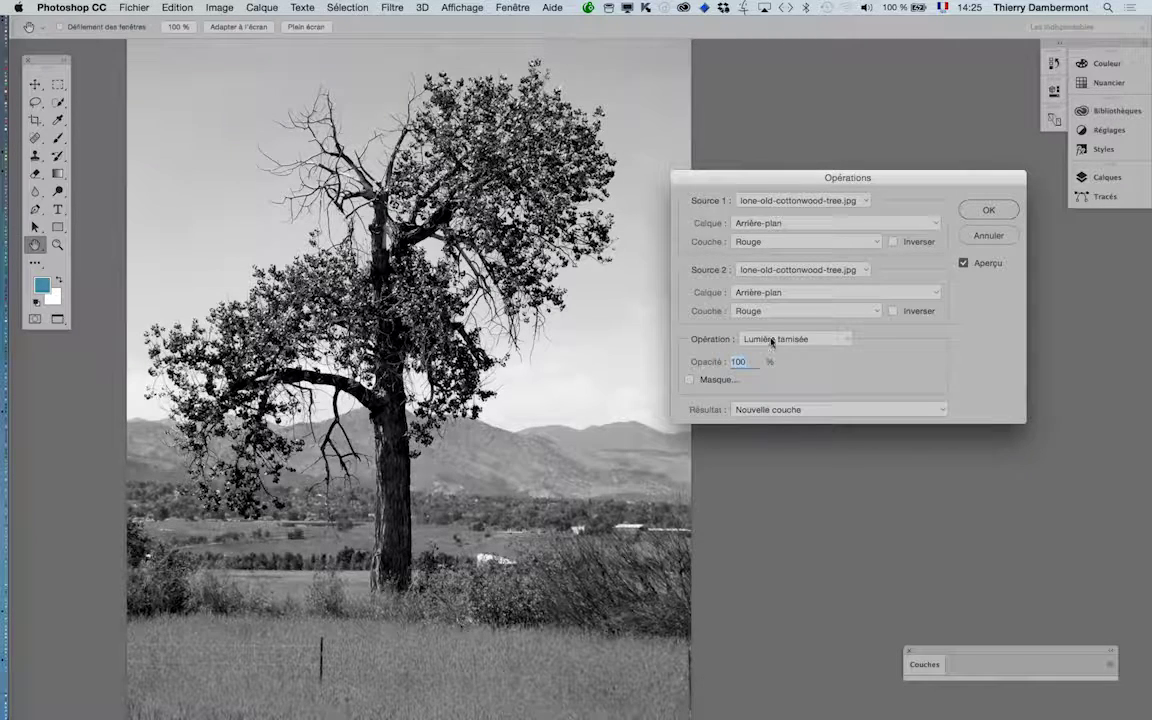
{"action": "left_click", "coordinate": [771, 341]}
{"action": "left_click", "coordinate": [776, 351]}
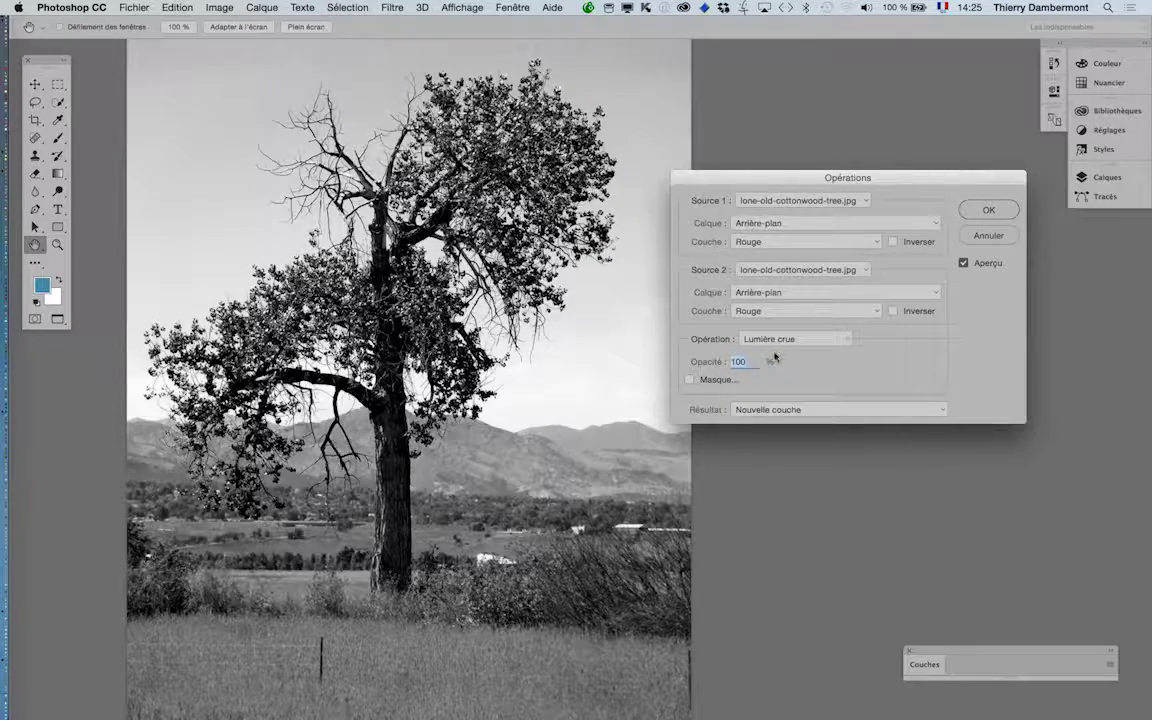
{"action": "left_click", "coordinate": [778, 341]}
{"action": "left_click", "coordinate": [781, 355]}
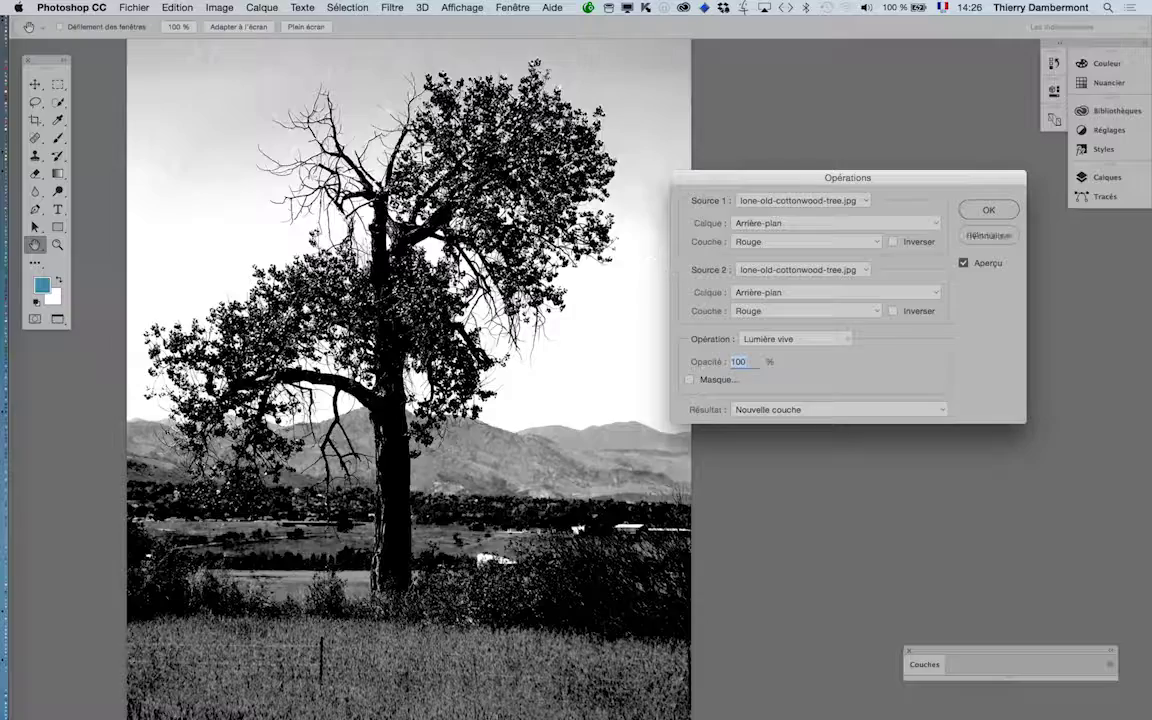
- Compare the Lumière linéaire, Lumière vive and Lumière ponctuelle blending modes up close on the tree's foliage
{"action": "scroll", "coordinate": [504, 216], "scroll_direction": "up", "scroll_amount": 5}
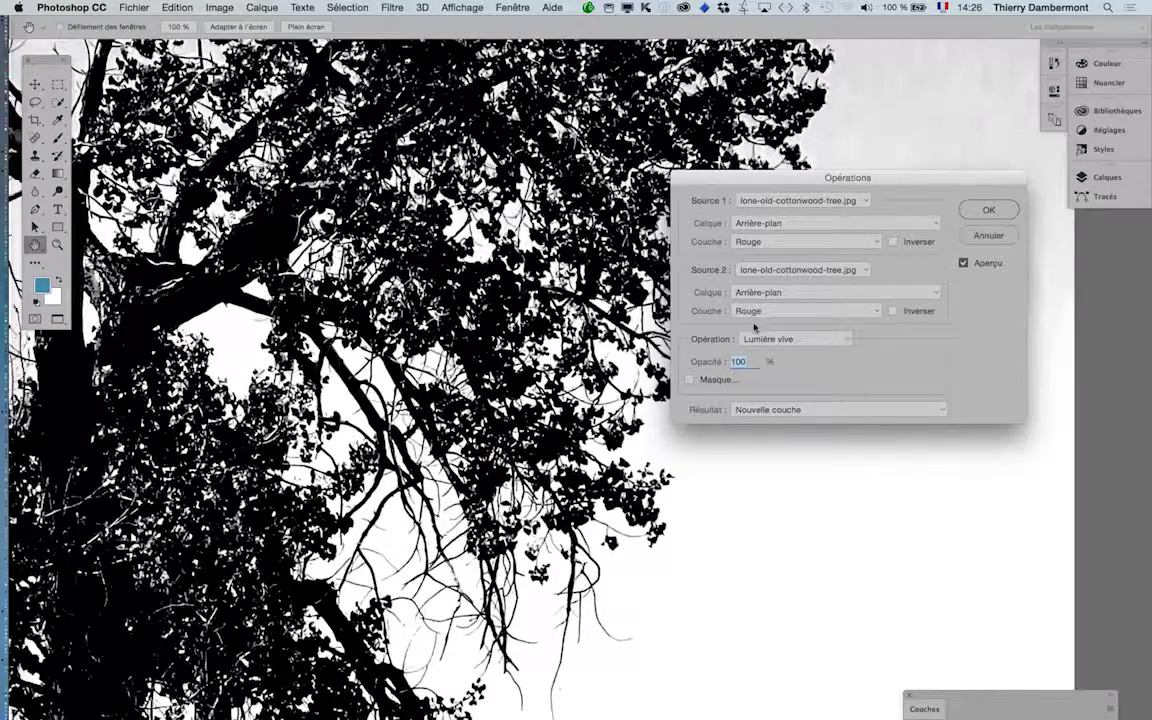
{"action": "left_click", "coordinate": [789, 341]}
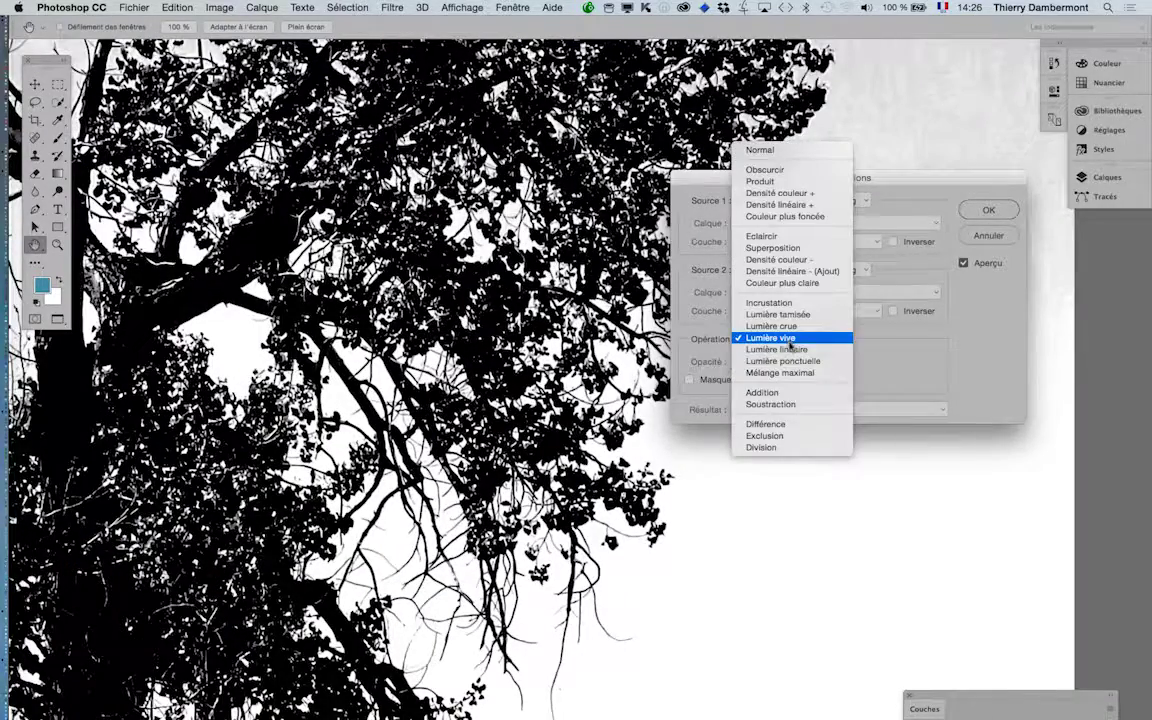
{"action": "left_click", "coordinate": [791, 349]}
{"action": "left_click", "coordinate": [781, 339]}
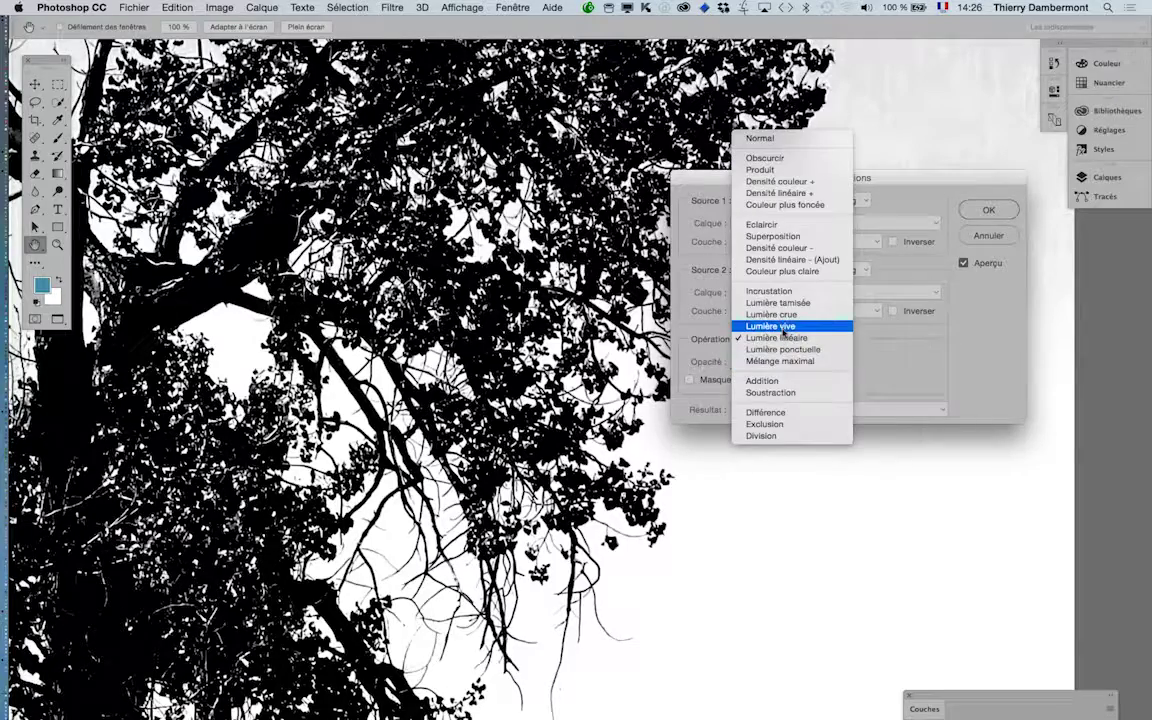
{"action": "left_click", "coordinate": [781, 326]}
{"action": "left_click", "coordinate": [784, 337]}
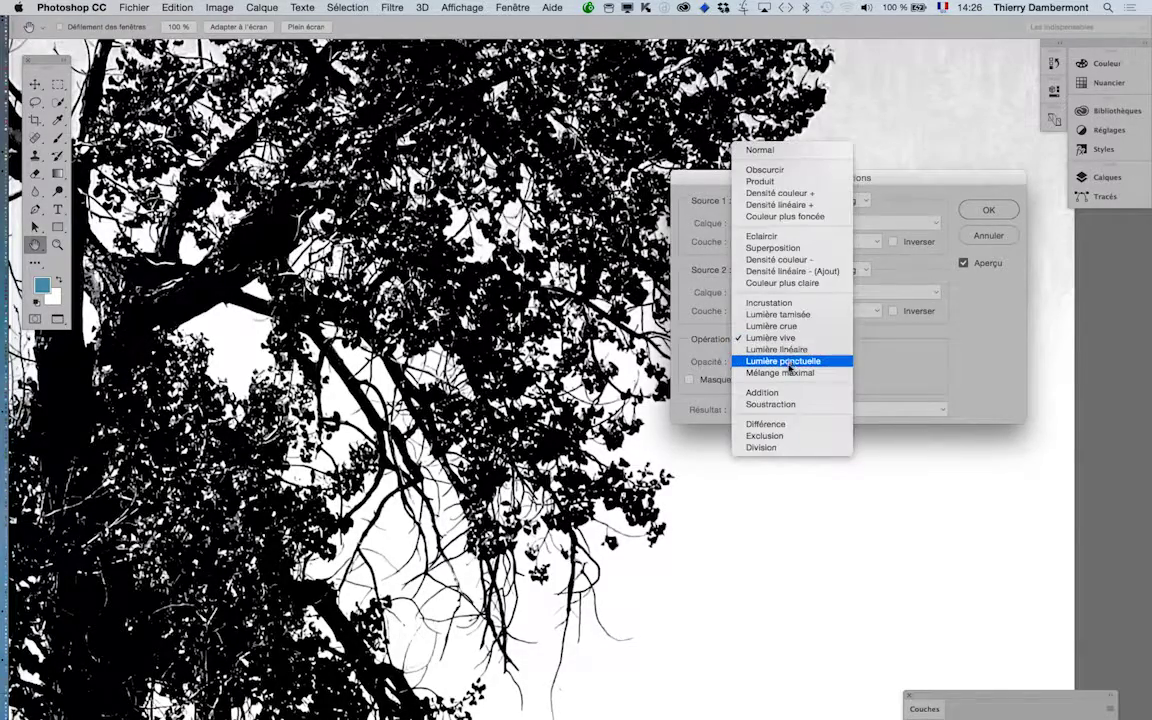
{"action": "left_click", "coordinate": [789, 362]}
- Try the Mélange maximal and Différence blending modes, and return the calculation to Incrustation
{"action": "left_click", "coordinate": [786, 341]}
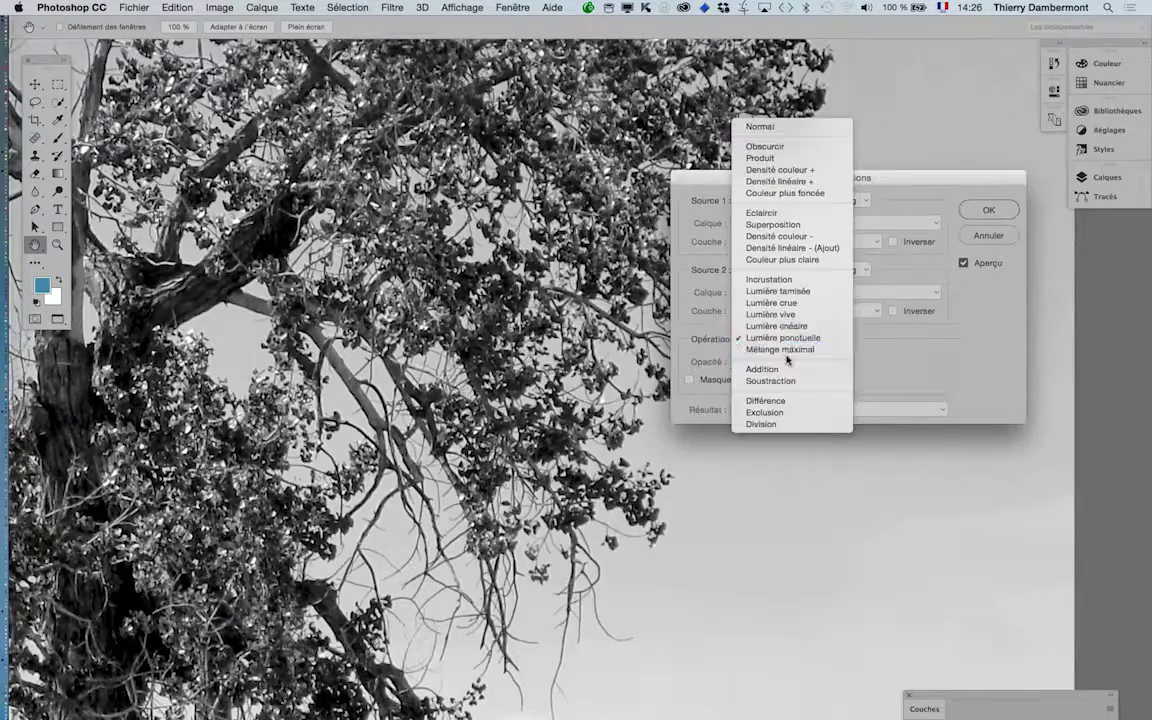
{"action": "left_click", "coordinate": [787, 350]}
{"action": "left_click", "coordinate": [786, 341]}
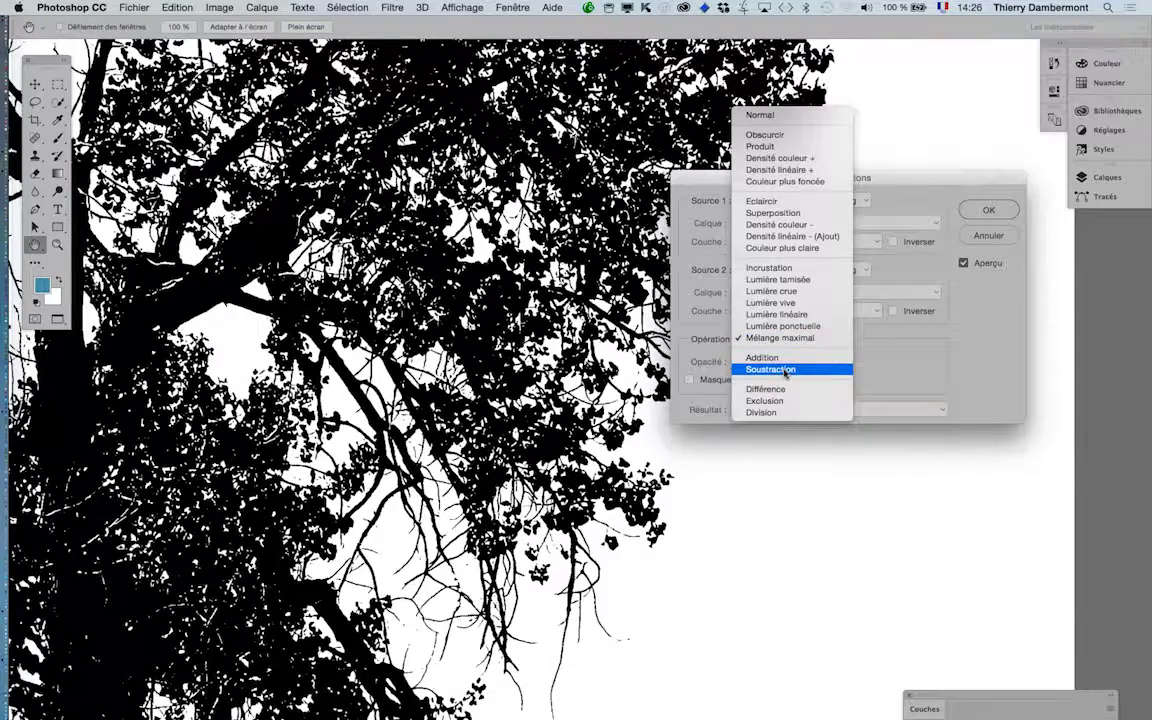
{"action": "left_click", "coordinate": [770, 389]}
{"action": "left_click", "coordinate": [772, 339]}
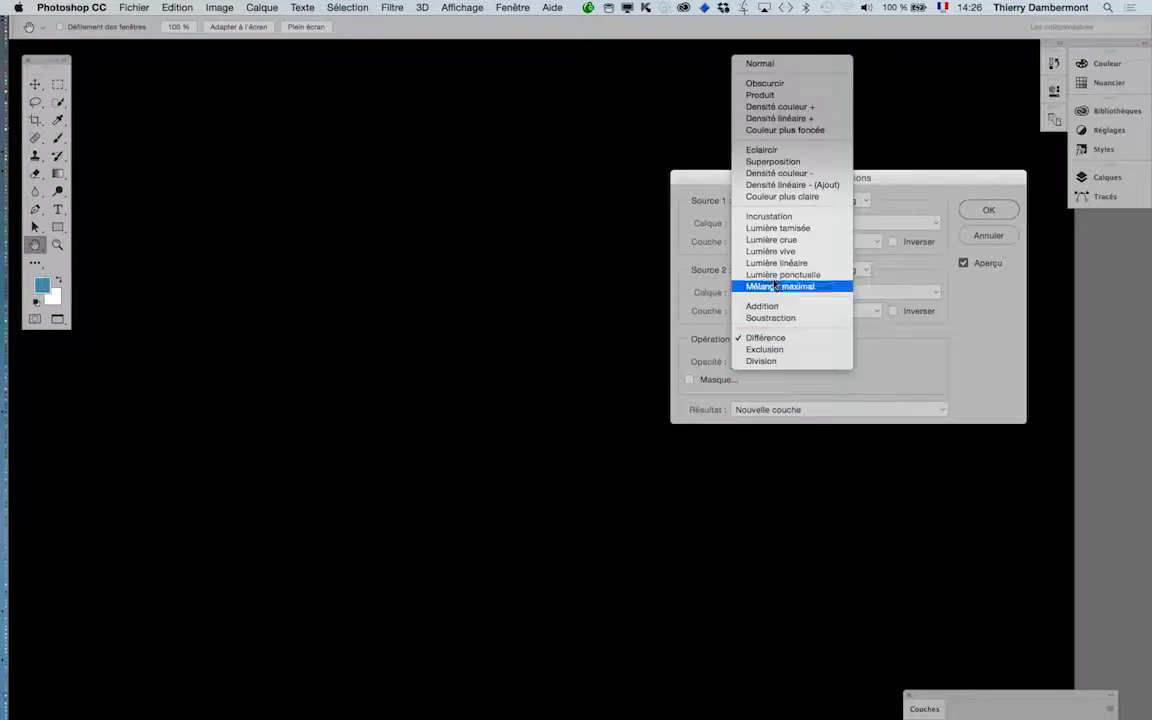
{"action": "left_click", "coordinate": [780, 216]}
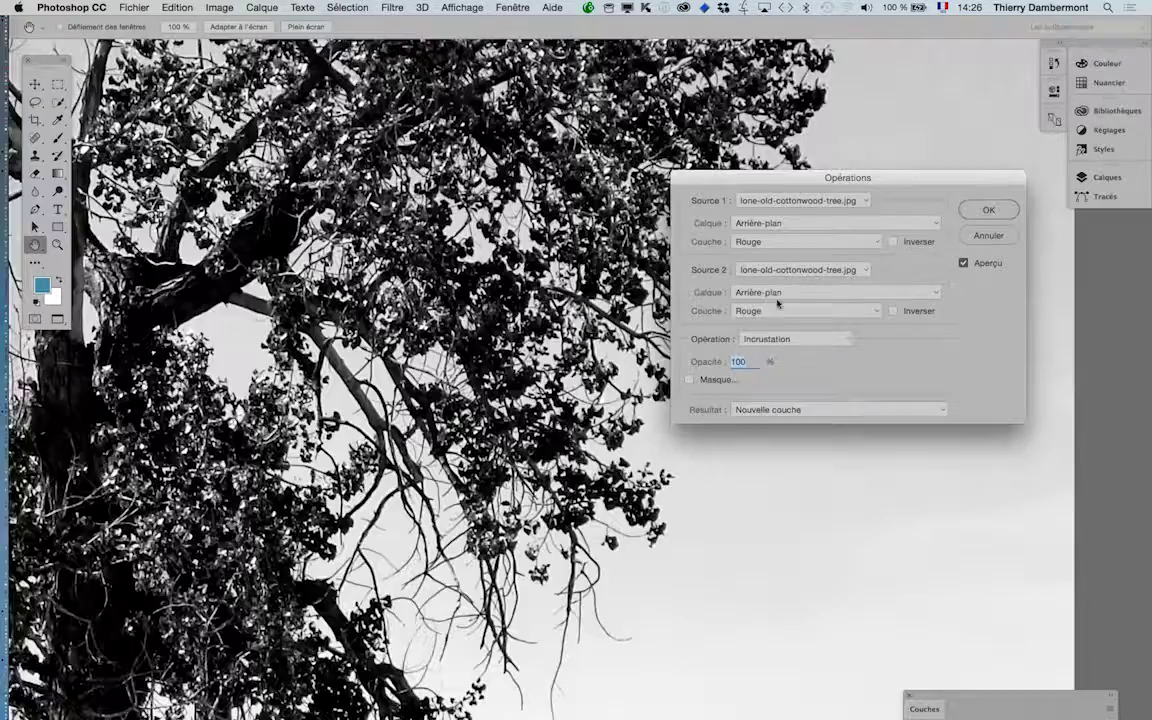
- Compare Lumière tamisée with Lumière crue, keeping Rouge as the second source's channel
{"action": "left_click", "coordinate": [773, 339]}
{"action": "left_click", "coordinate": [778, 350]}
{"action": "left_click", "coordinate": [778, 341]}
{"action": "left_click", "coordinate": [781, 348]}
{"action": "left_click_drag", "start_coordinate": [732, 175], "coordinate": [869, 266]}
{"action": "left_click", "coordinate": [968, 400]}
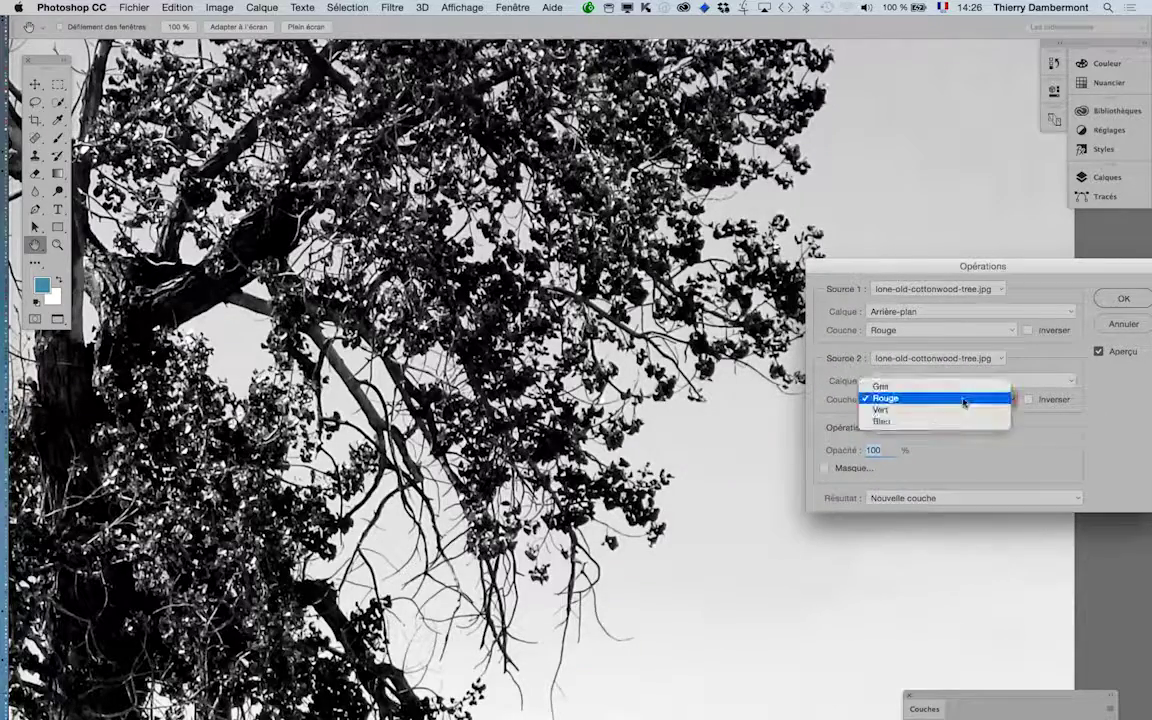
{"action": "left_click", "coordinate": [964, 400]}
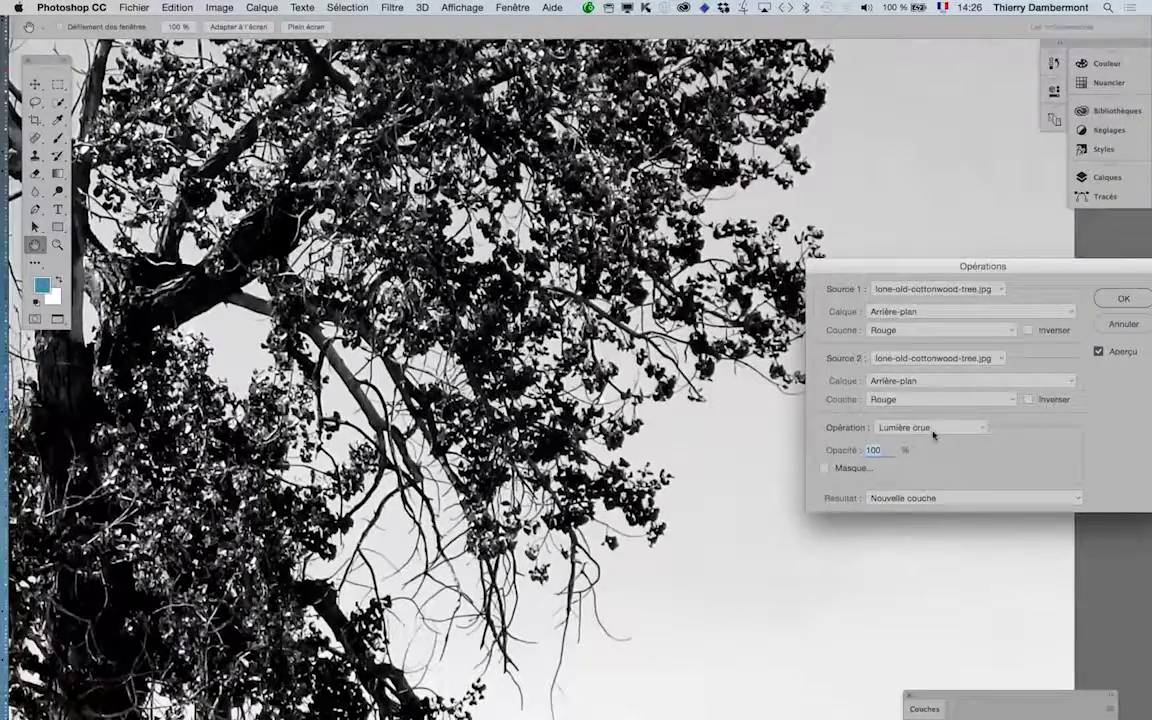
- Set the calculation's blending mode to Lumière vive and apply it as a new channel from the two Rouge sources
{"action": "left_click", "coordinate": [933, 440]}
{"action": "left_click", "coordinate": [938, 439]}
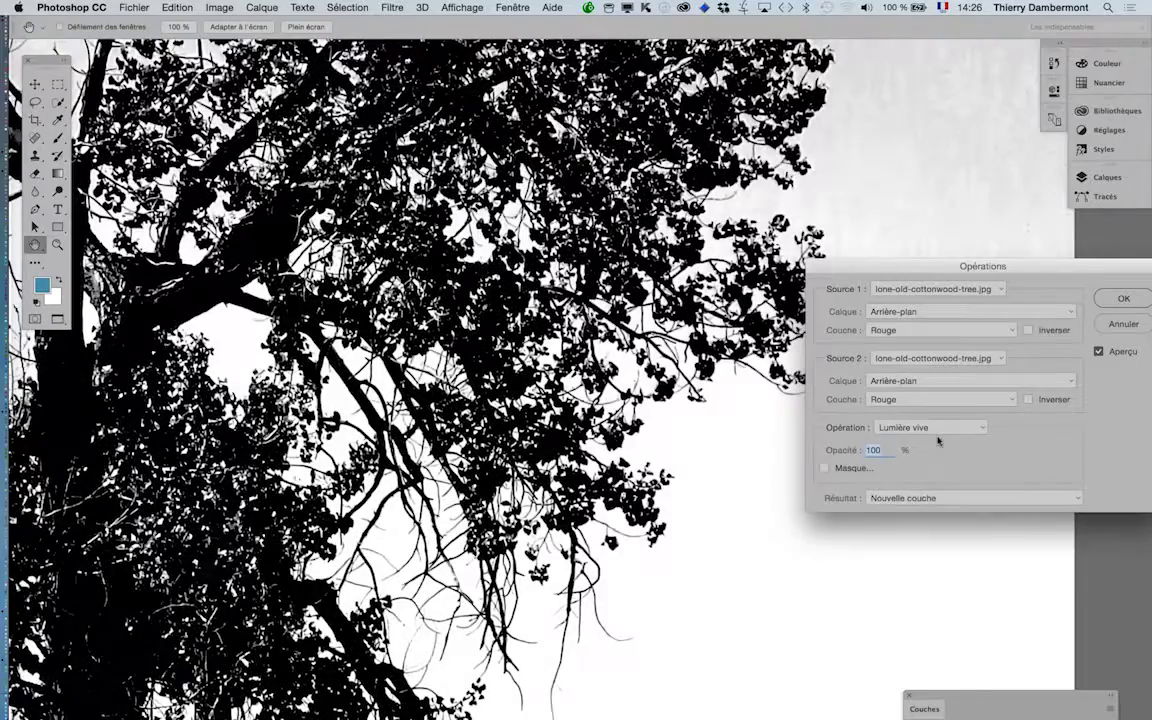
{"action": "scroll", "coordinate": [526, 364], "scroll_direction": "up", "scroll_amount": 3}
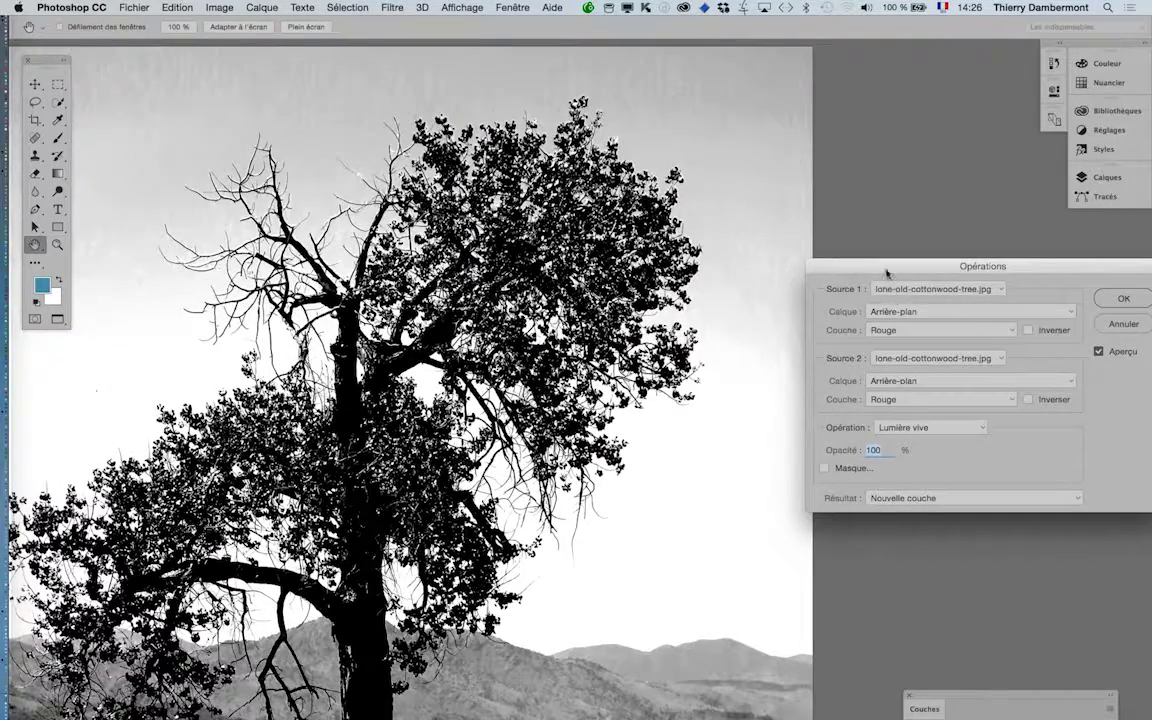
{"action": "left_click_drag", "start_coordinate": [886, 272], "coordinate": [817, 161]}
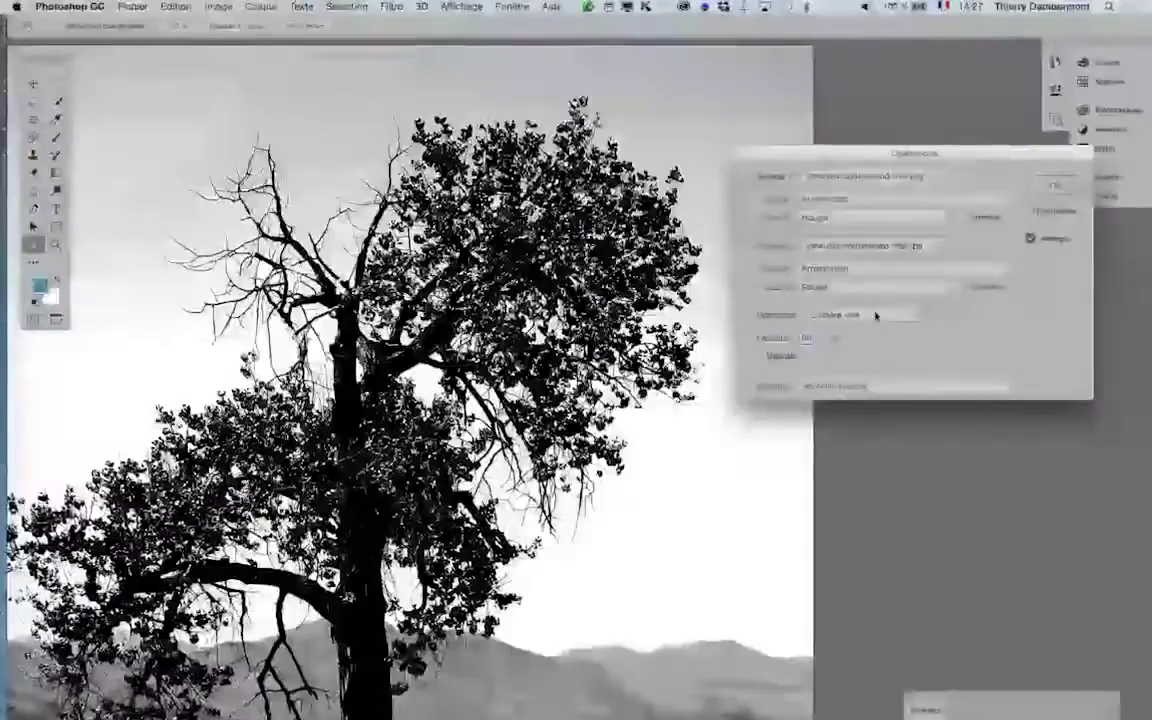
{"action": "left_click_drag", "start_coordinate": [864, 154], "coordinate": [807, 122]}
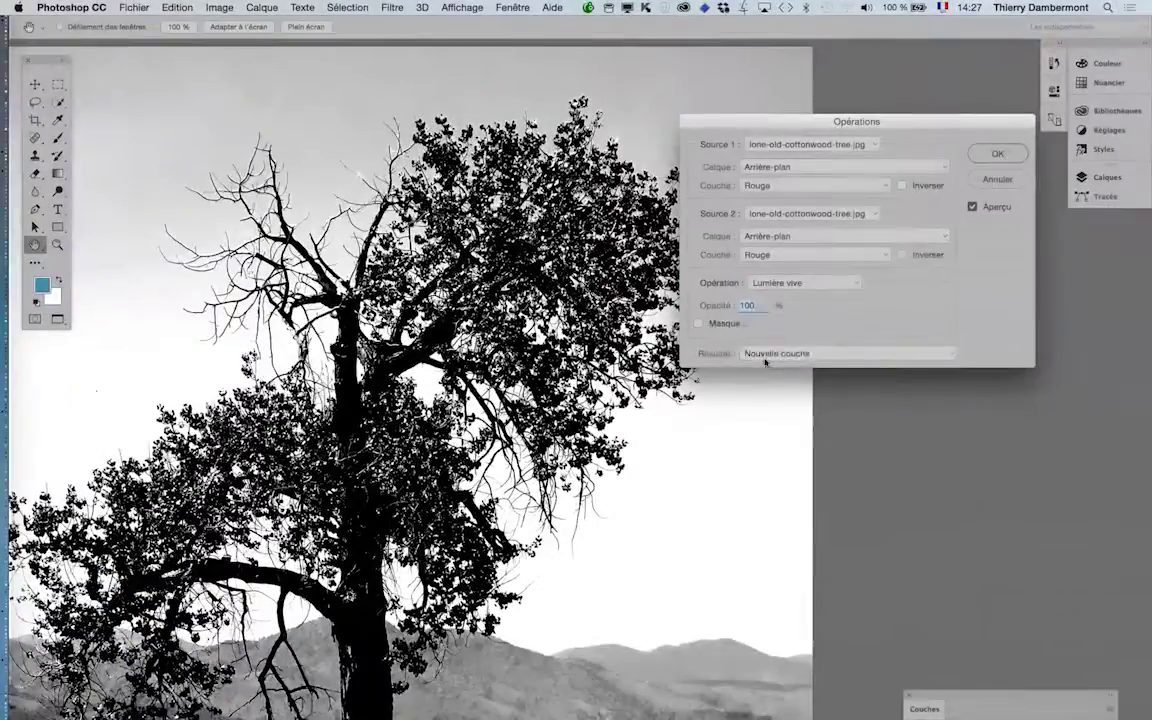
{"action": "left_click", "coordinate": [997, 156]}
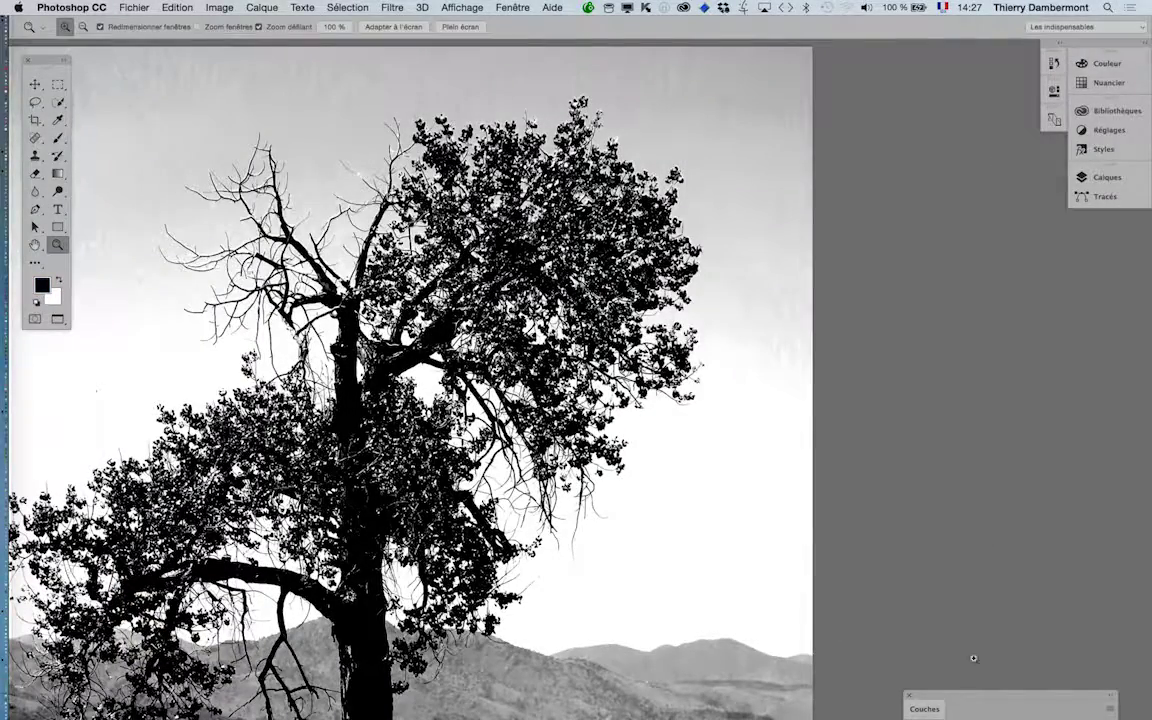
- Place the channel list beside the photo and display the RVB composite channel again
{"action": "left_click_drag", "start_coordinate": [966, 699], "coordinate": [734, 156]}
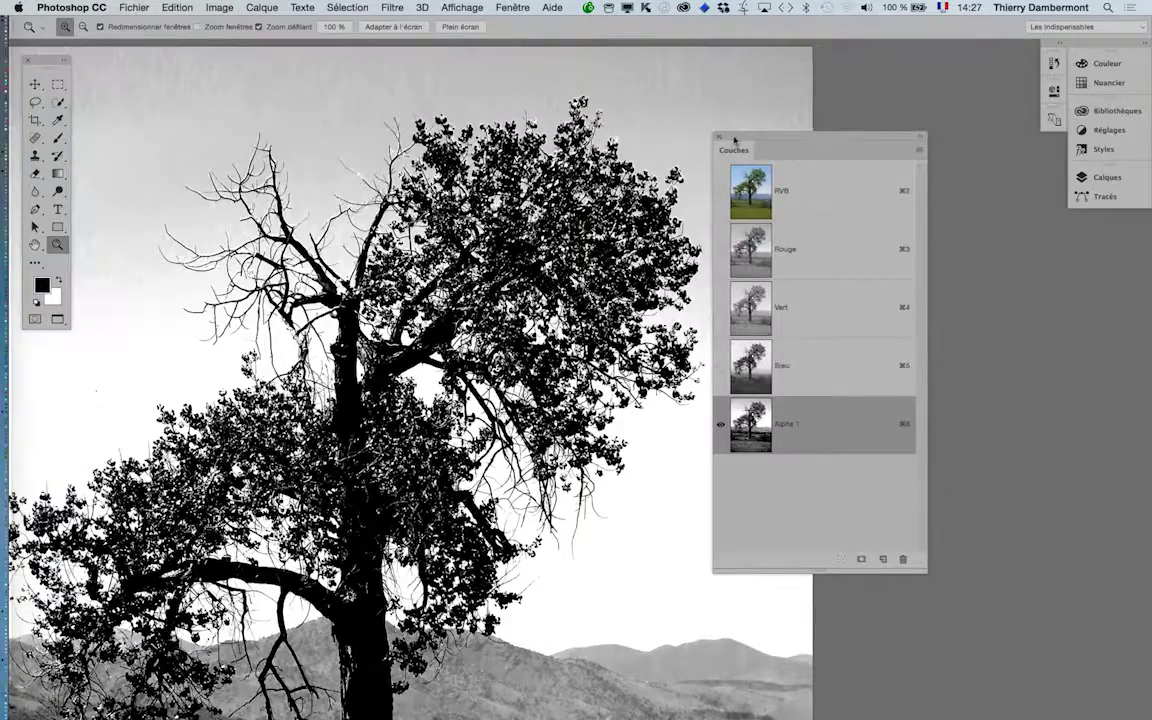
{"action": "left_click_drag", "start_coordinate": [735, 133], "coordinate": [870, 129]}
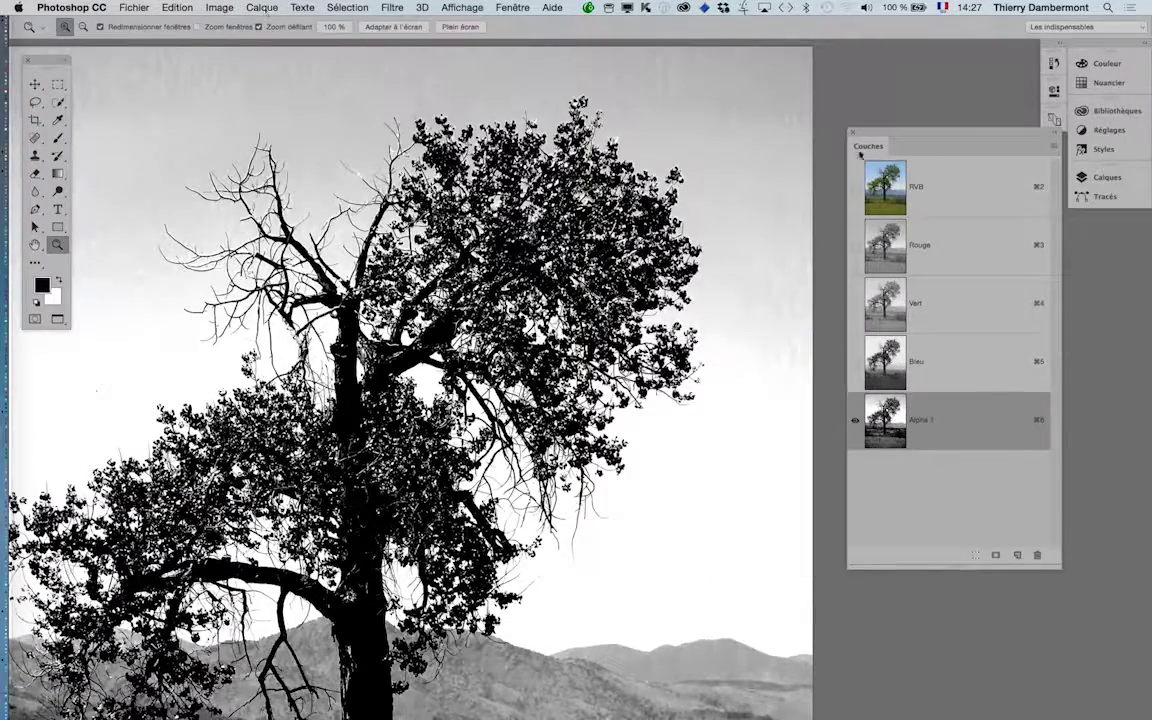
{"action": "left_click", "coordinate": [930, 190]}
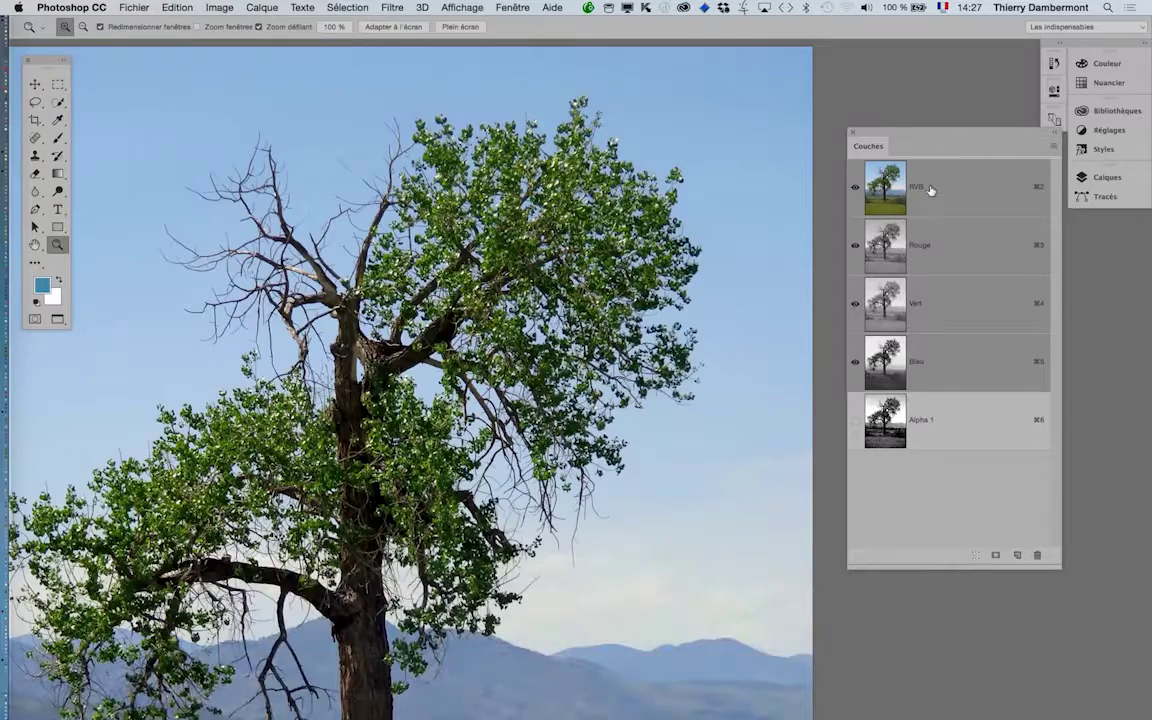
- Start another channel calculation and set the channel of both sources to Bleu
{"action": "left_click", "coordinate": [219, 7]}
{"action": "left_click", "coordinate": [240, 226]}
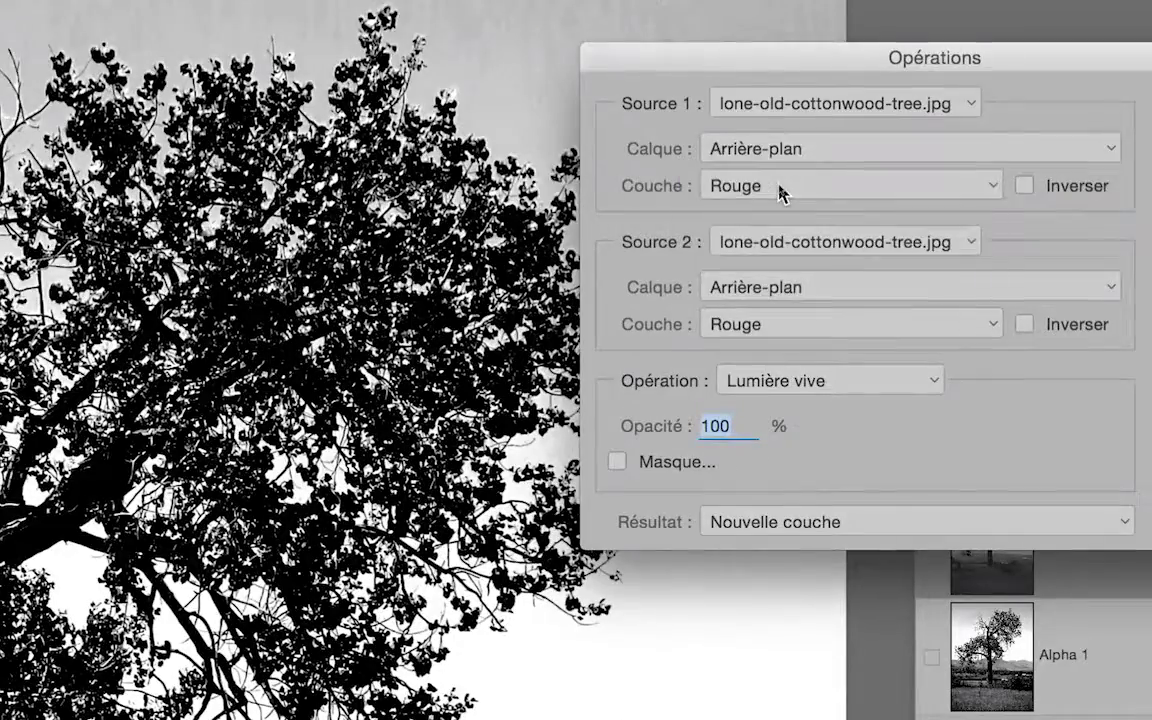
{"action": "left_click", "coordinate": [780, 192]}
{"action": "left_click", "coordinate": [786, 207]}
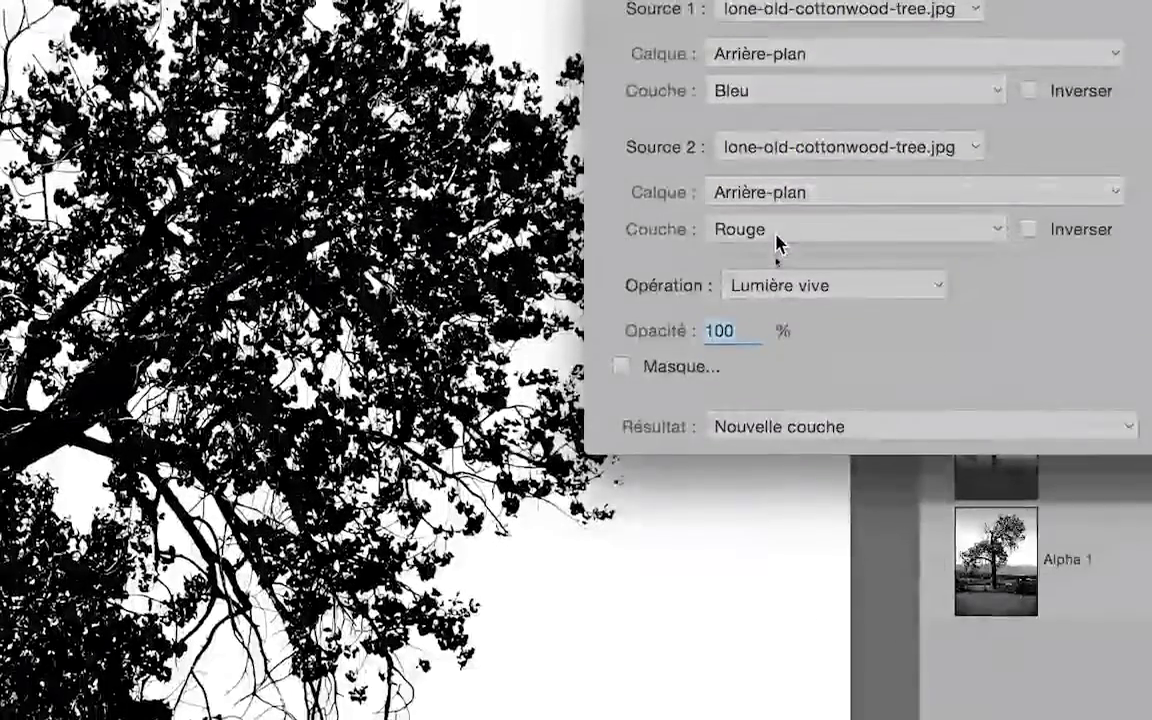
{"action": "left_click", "coordinate": [778, 306]}
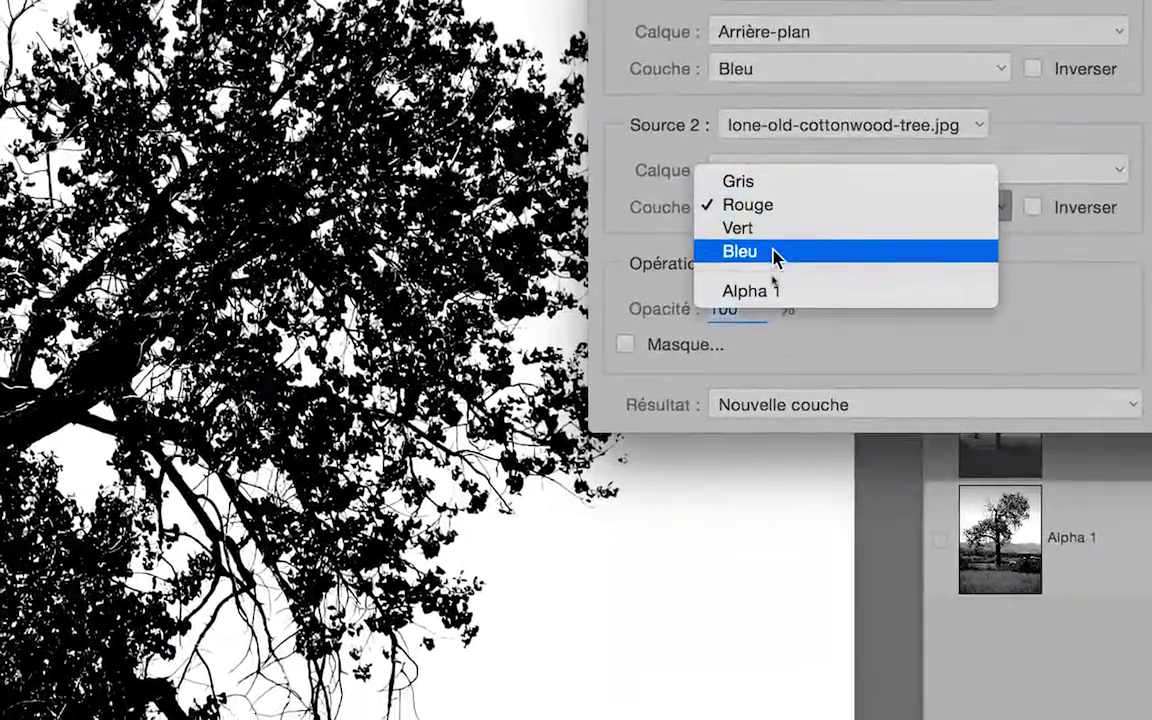
{"action": "left_click", "coordinate": [776, 252]}
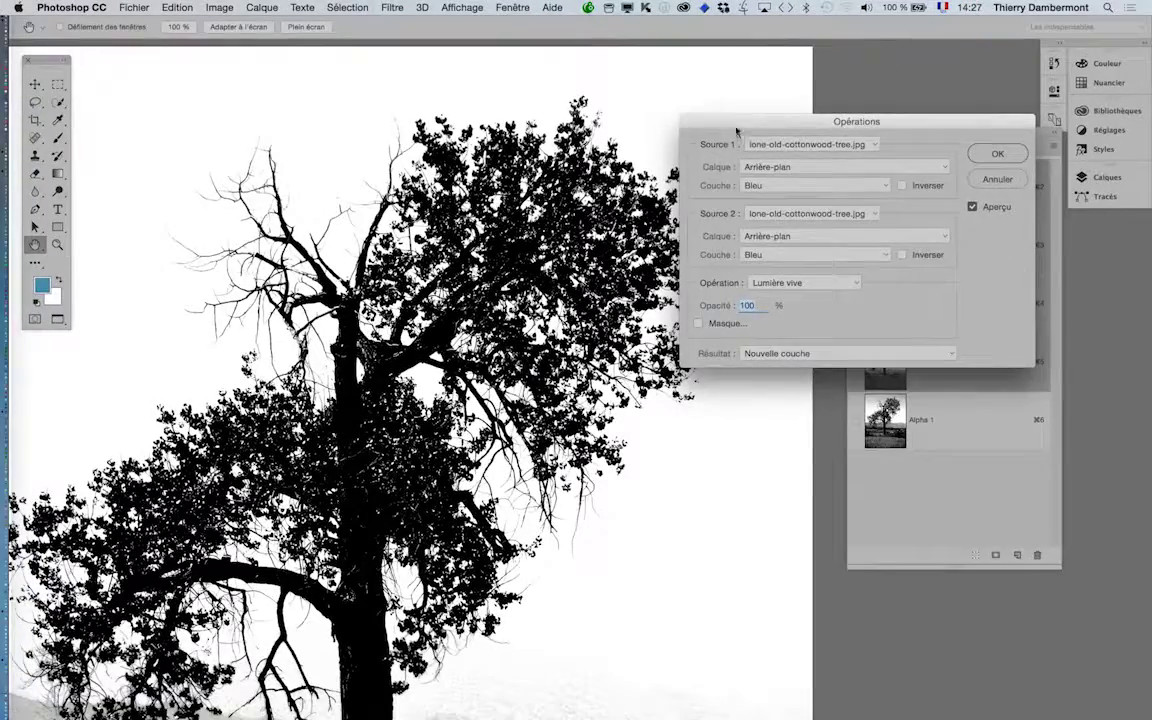
- Set the blue-channel calculation's blending mode to Incrustation and inspect the foliage edges against the sky
{"action": "left_click_drag", "start_coordinate": [736, 130], "coordinate": [851, 209]}
{"action": "left_click", "coordinate": [897, 369]}
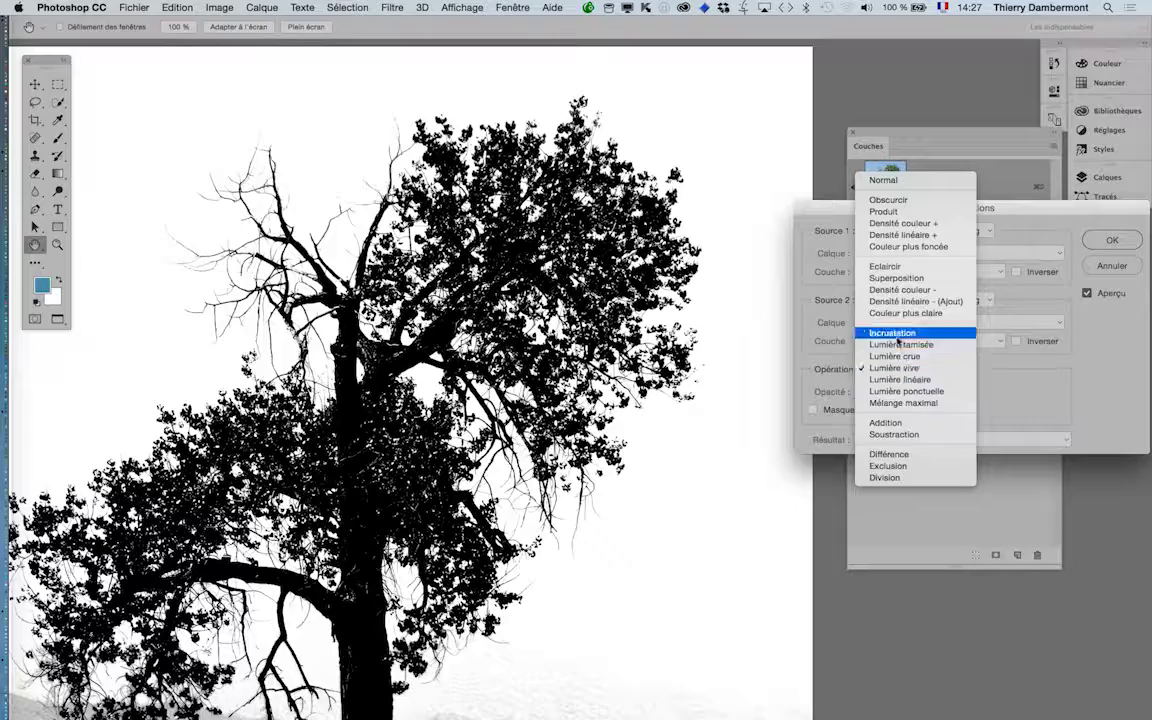
{"action": "left_click", "coordinate": [897, 340]}
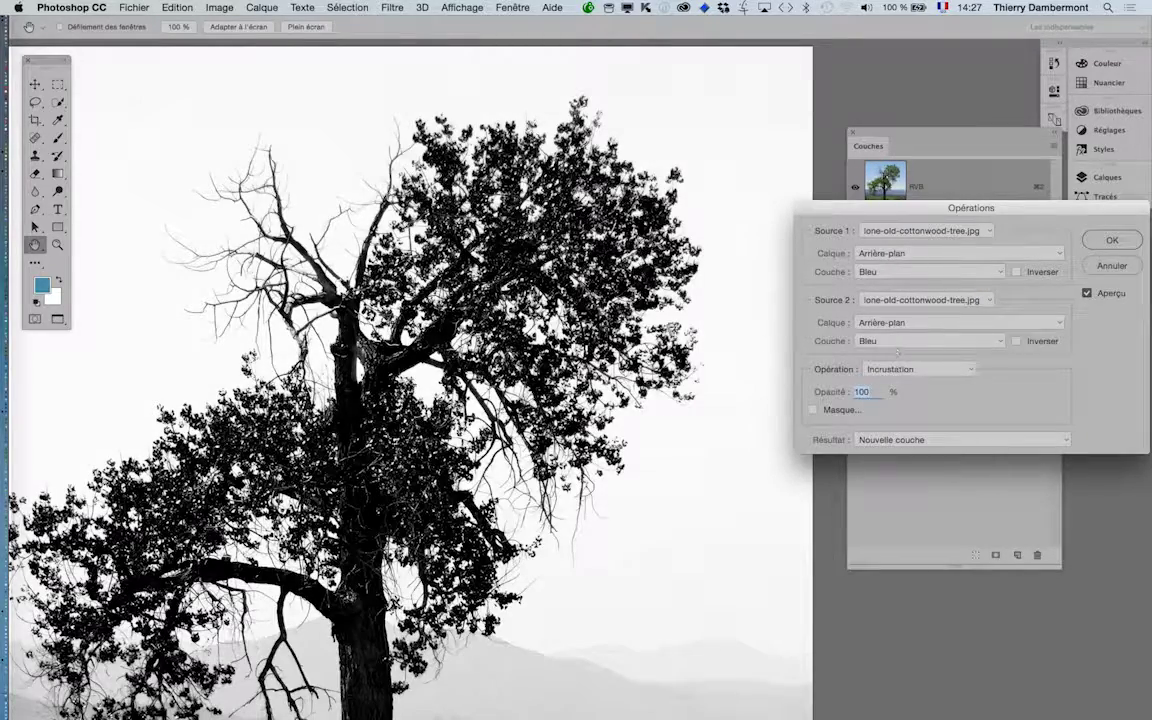
{"action": "scroll", "coordinate": [683, 328], "scroll_direction": "up", "scroll_amount": 6}
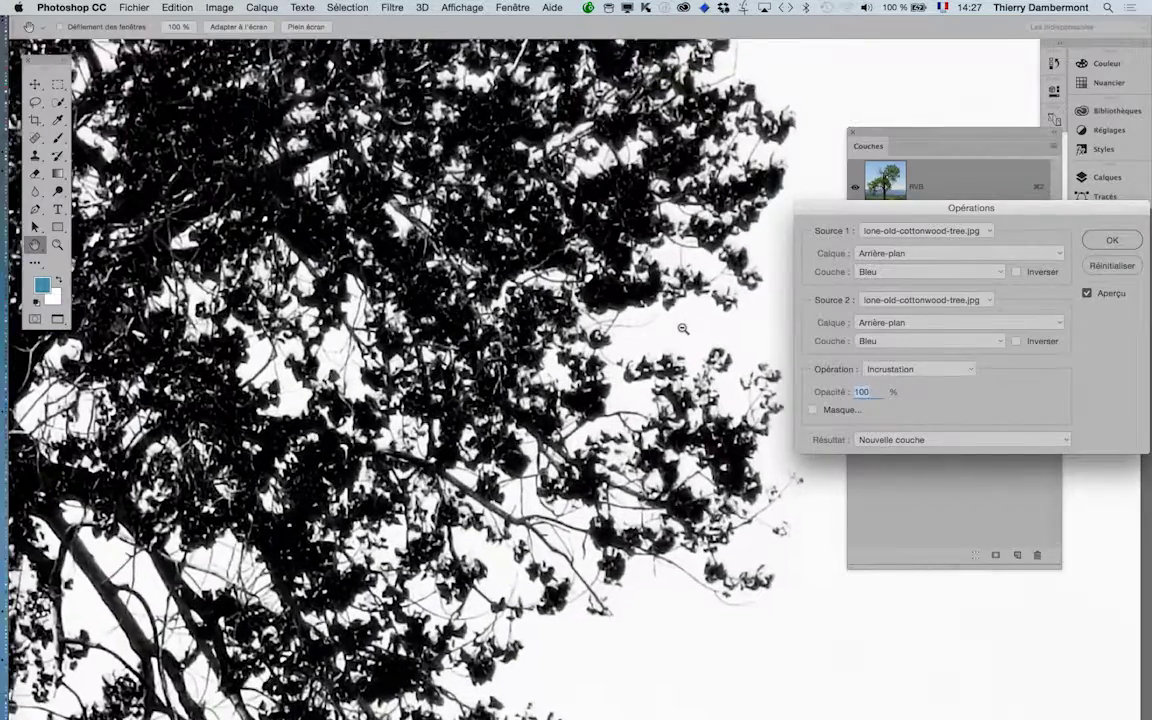
{"action": "scroll", "coordinate": [683, 328], "scroll_direction": "up", "scroll_amount": 2}
{"action": "scroll", "coordinate": [660, 328], "scroll_direction": "right", "scroll_amount": 5}
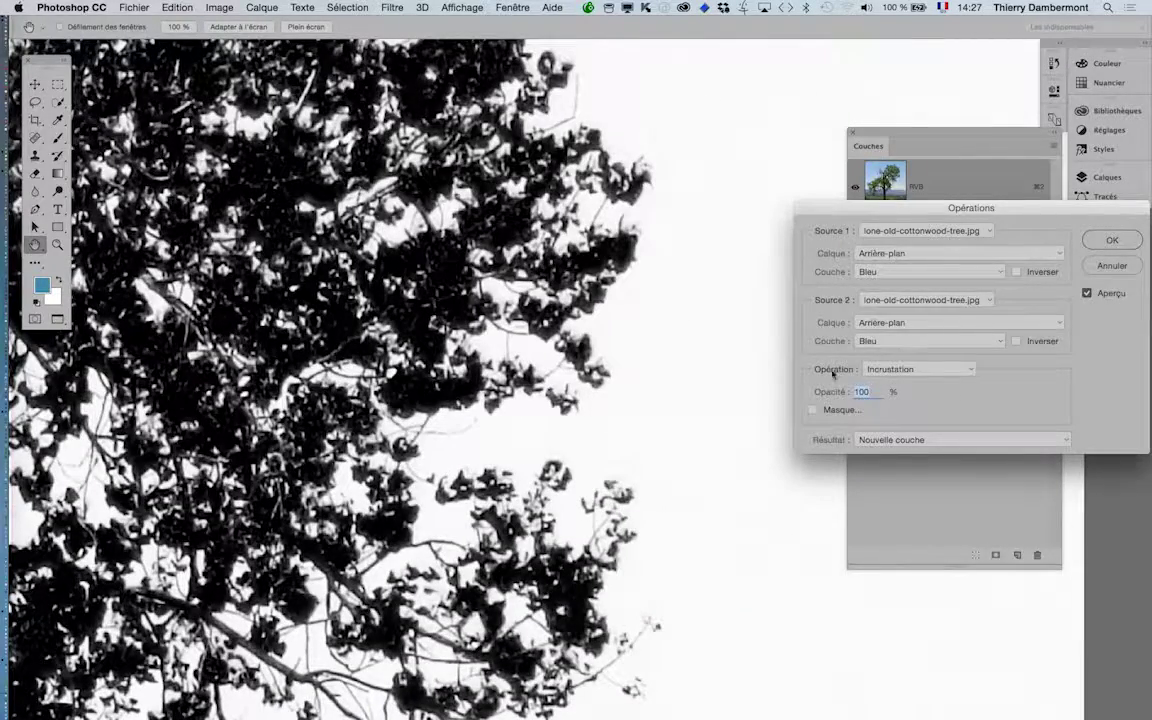
- Preview the blue-channel calculation with the blending modes Lumière tamisée, Lumière crue and Lumière vive in turn
{"action": "left_click", "coordinate": [899, 370]}
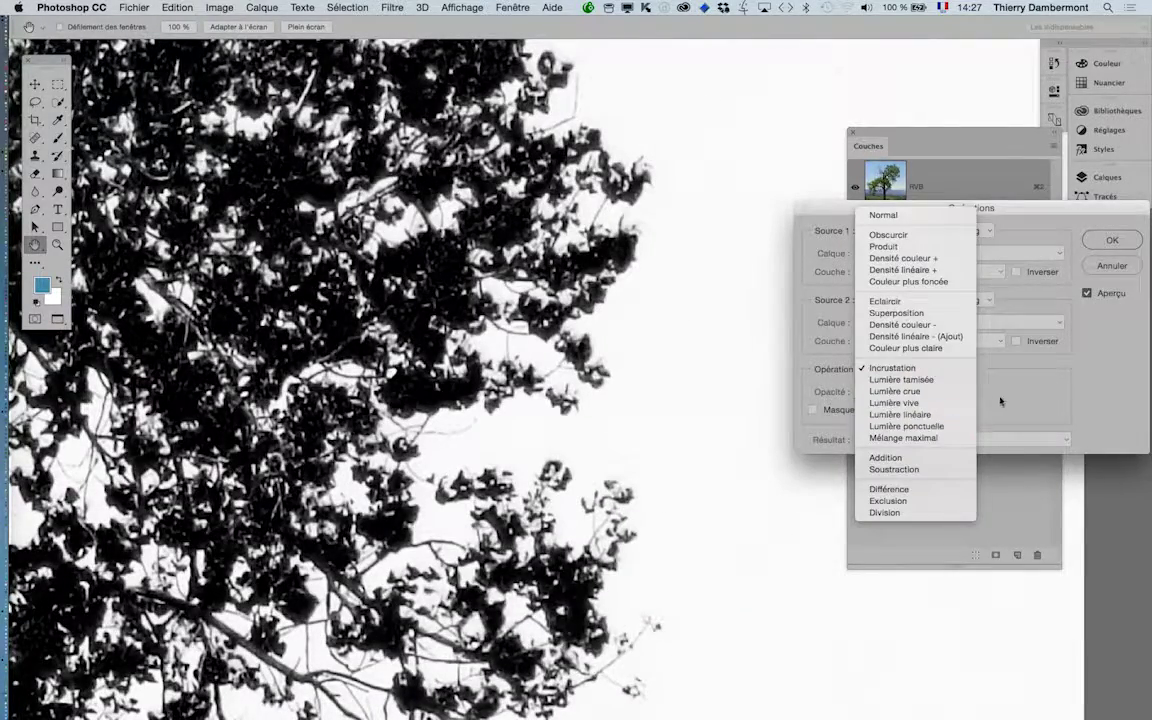
{"action": "left_click", "coordinate": [928, 367]}
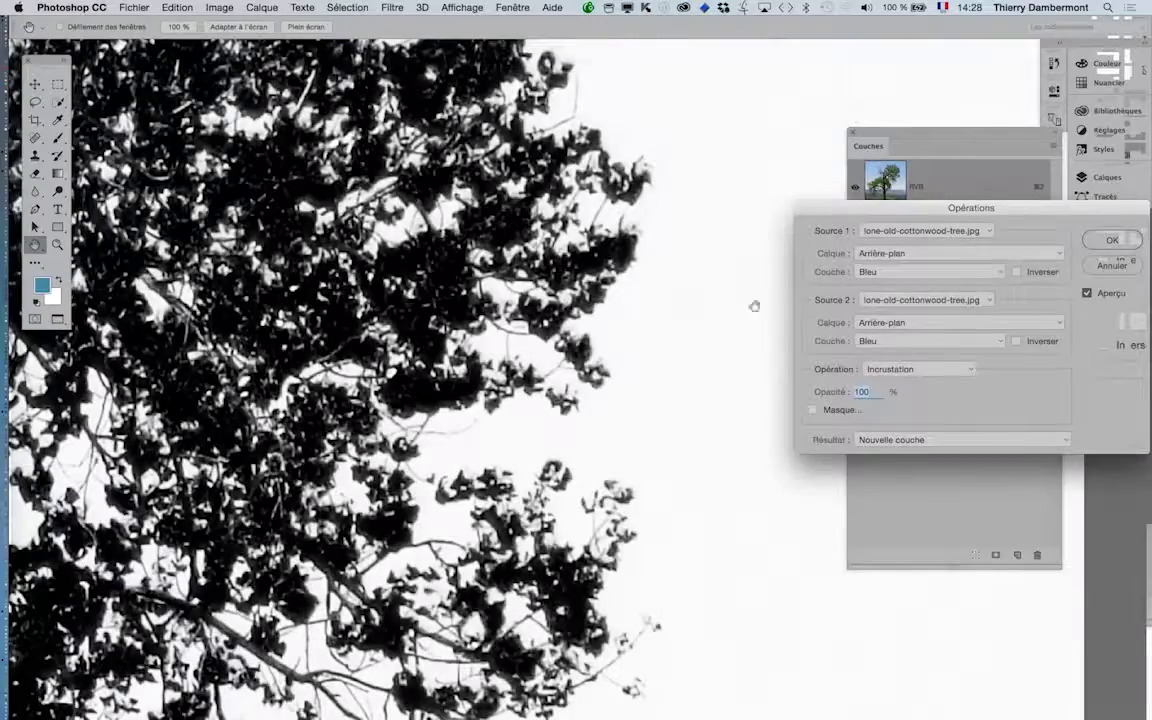
{"action": "left_click", "coordinate": [913, 370]}
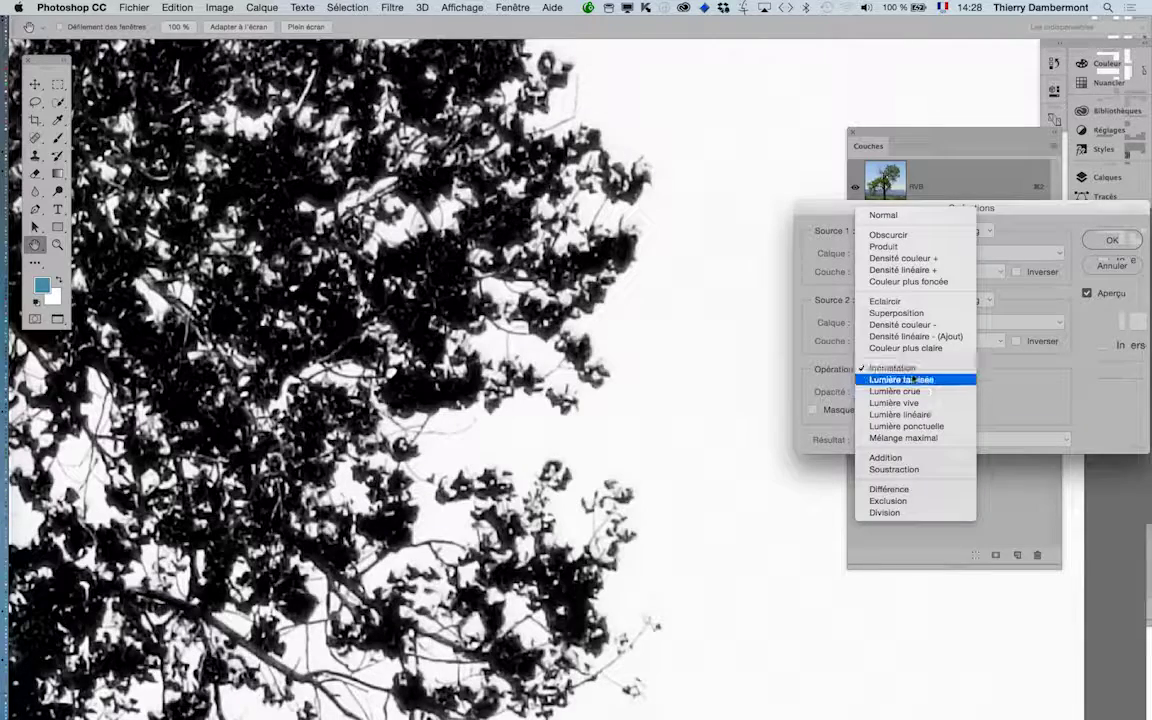
{"action": "left_click", "coordinate": [913, 380]}
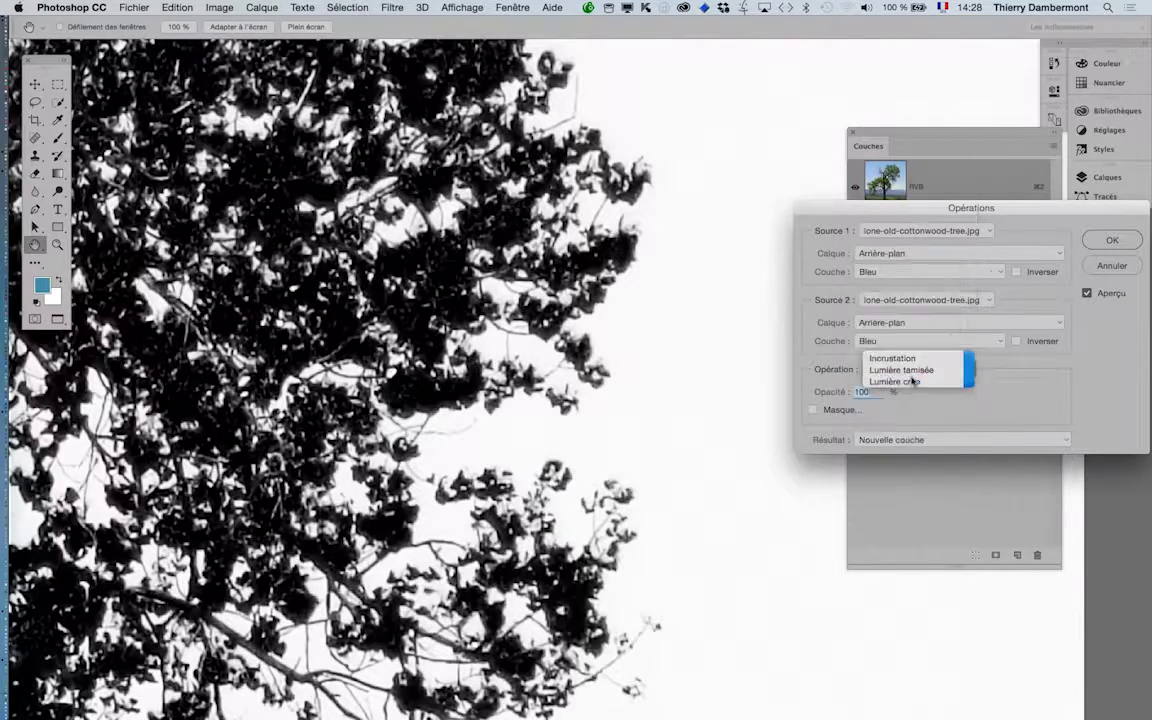
{"action": "left_click", "coordinate": [911, 375]}
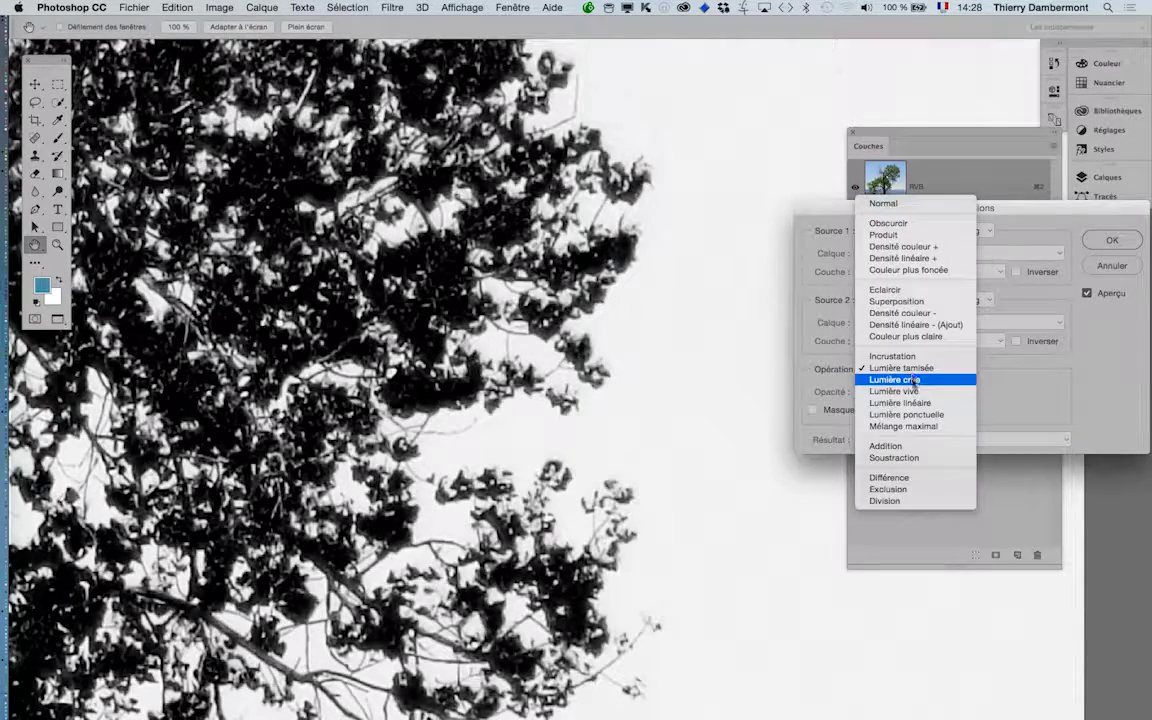
{"action": "left_click", "coordinate": [911, 380]}
{"action": "left_click", "coordinate": [911, 373]}
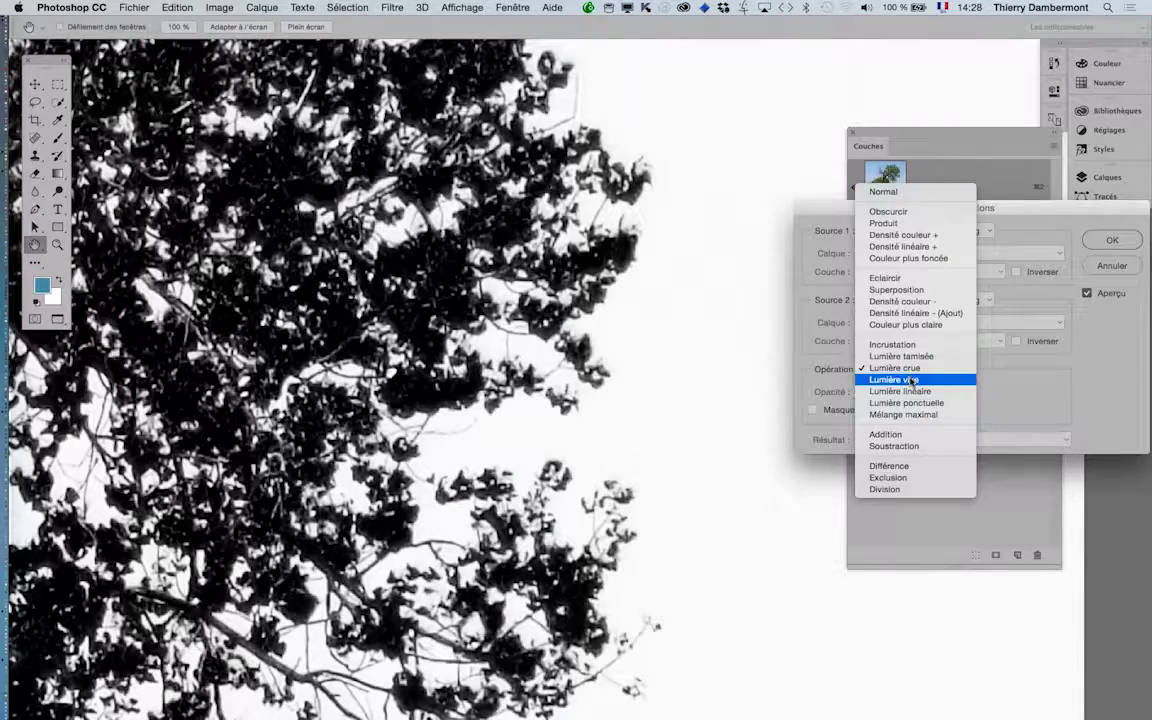
{"action": "left_click", "coordinate": [909, 378]}
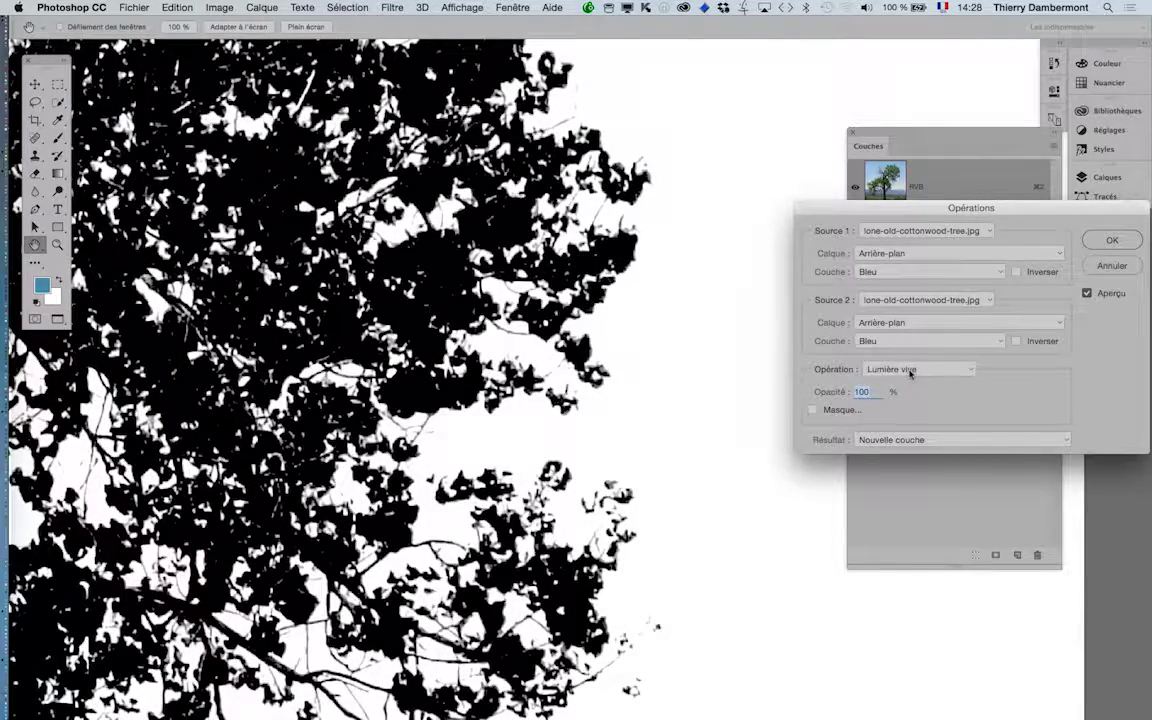
- Compare Lumière crue with Lumière vive, set the blending mode to Lumière crue and apply the calculation as a new channel
{"action": "left_click", "coordinate": [910, 373]}
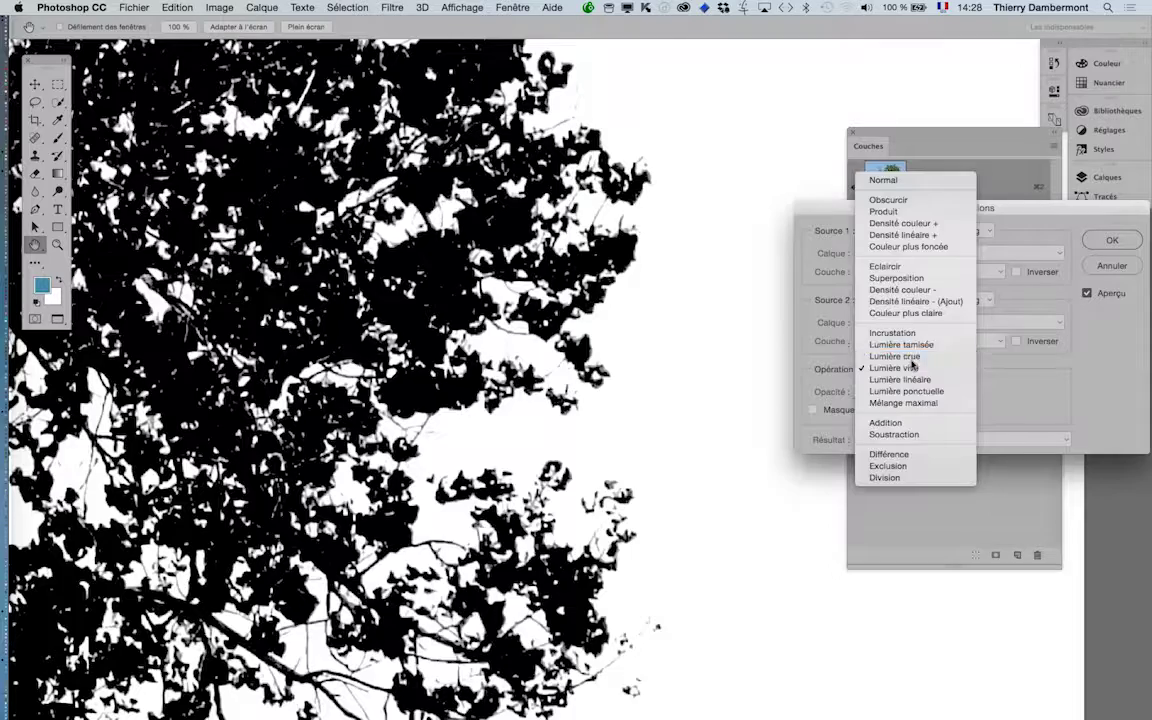
{"action": "left_click", "coordinate": [912, 360]}
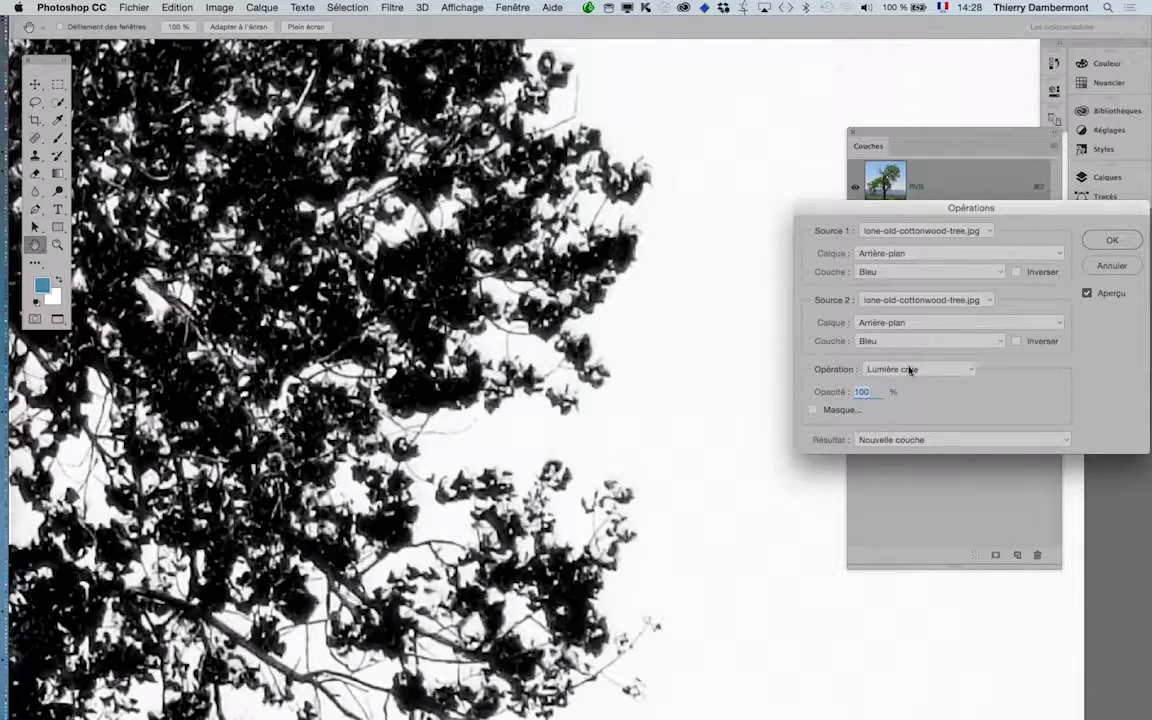
{"action": "left_click", "coordinate": [909, 370]}
{"action": "left_click", "coordinate": [909, 378]}
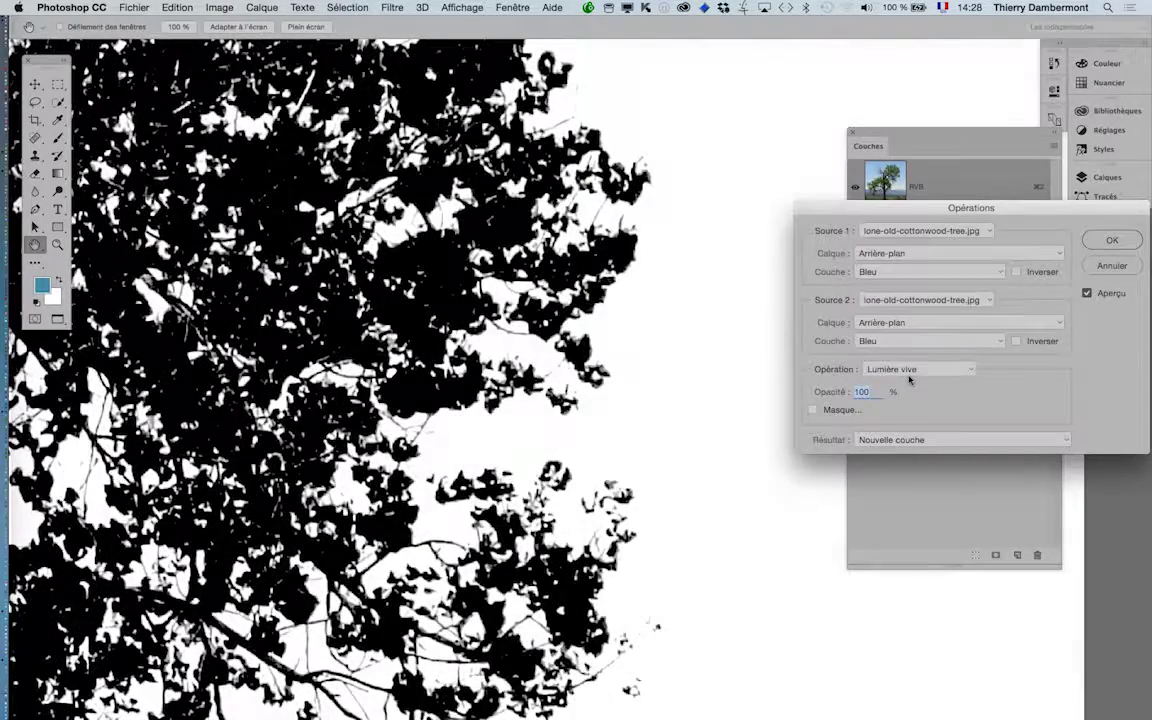
{"action": "left_click", "coordinate": [909, 370]}
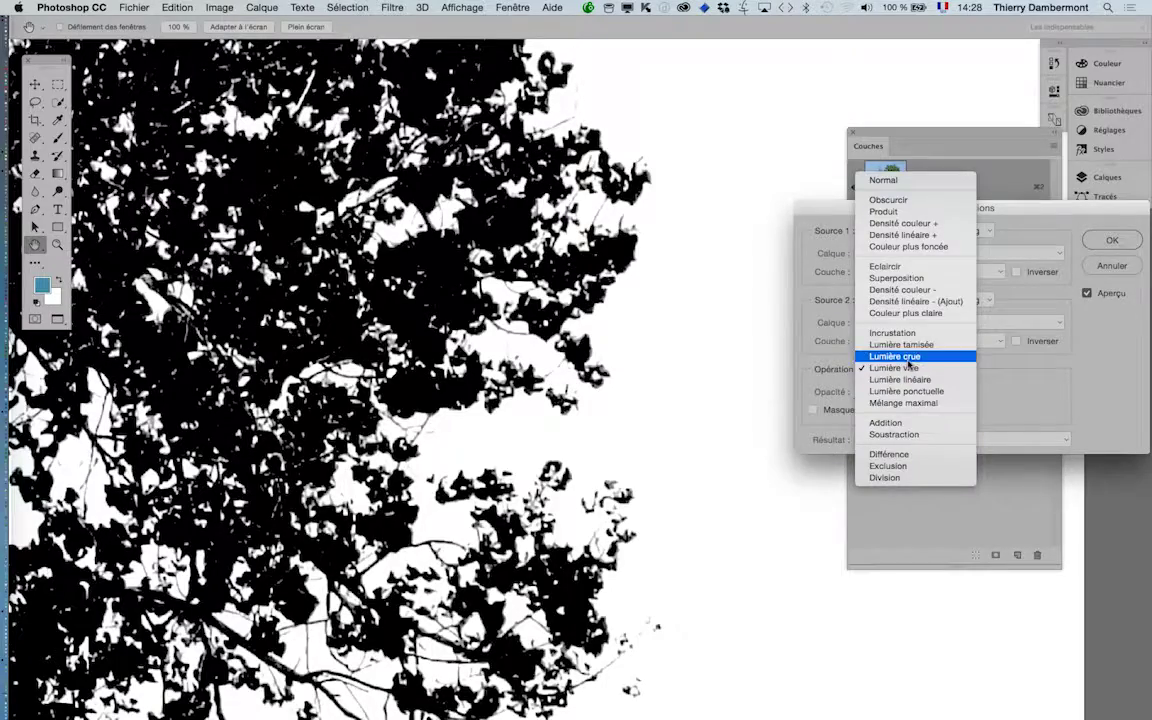
{"action": "left_click", "coordinate": [909, 360]}
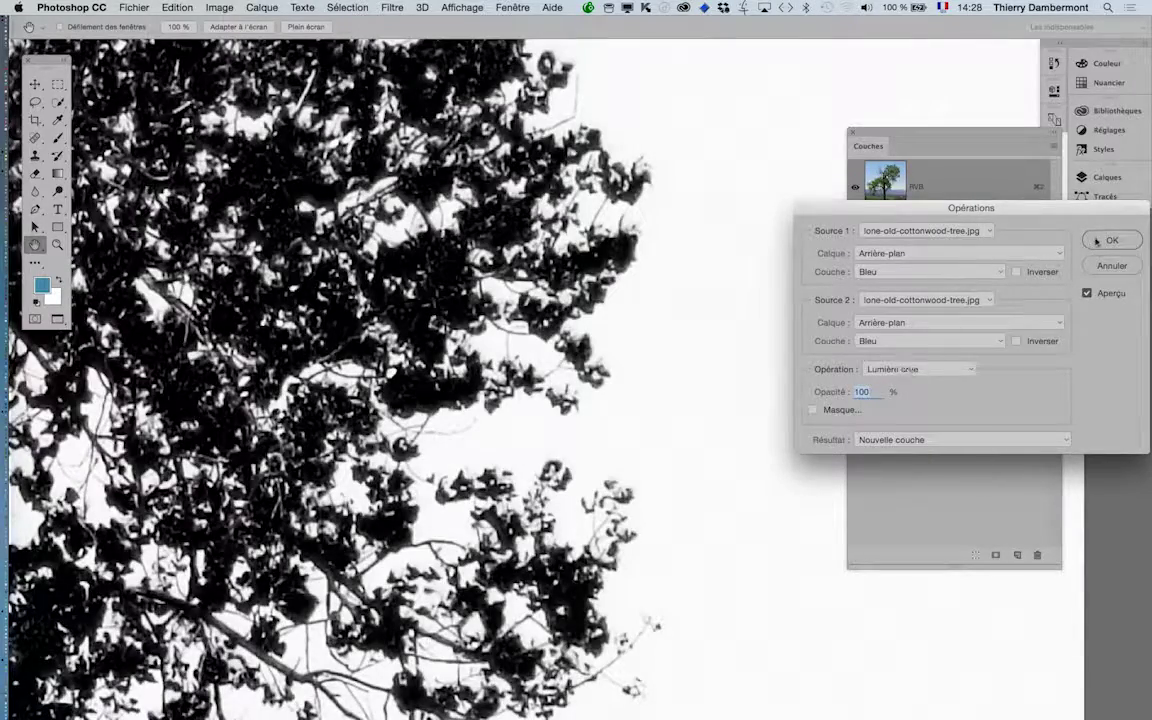
{"action": "left_click", "coordinate": [1097, 241]}
- Examine more of the tree in the Alpha 2 channel and compare its thumbnail with Alpha 1
{"action": "left_click", "coordinate": [465, 375], "text": "alt"}
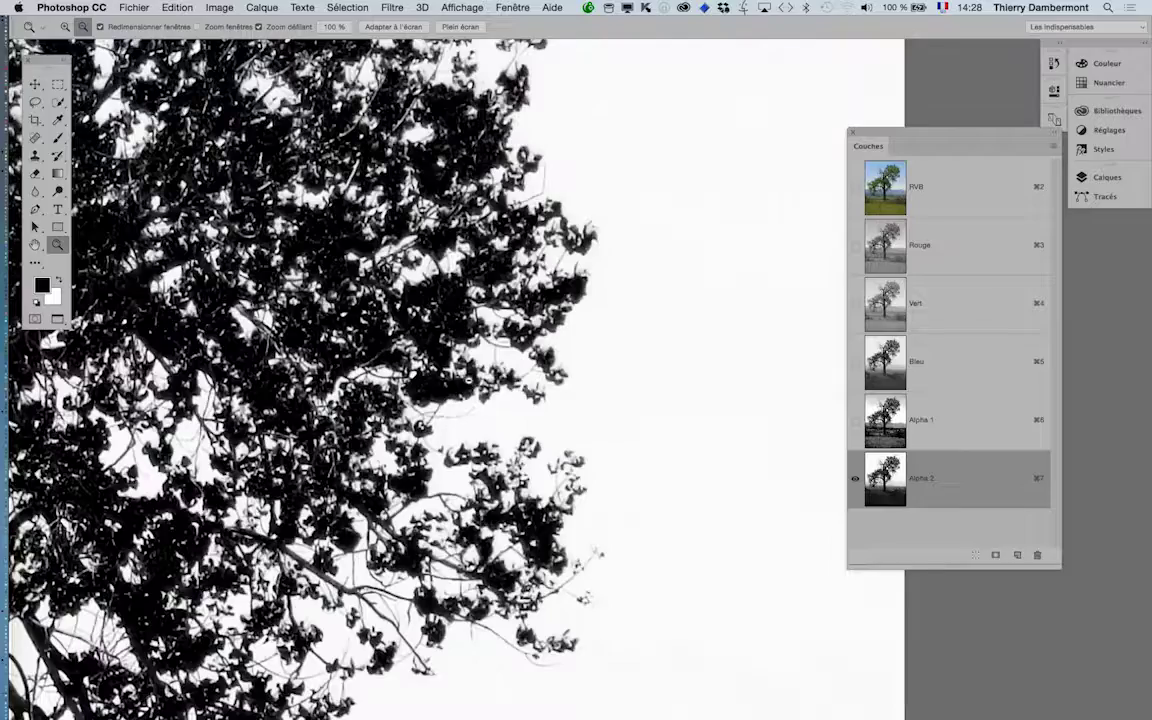
{"action": "left_click", "coordinate": [465, 375], "text": "alt"}
{"action": "left_click", "coordinate": [465, 375], "text": "alt"}
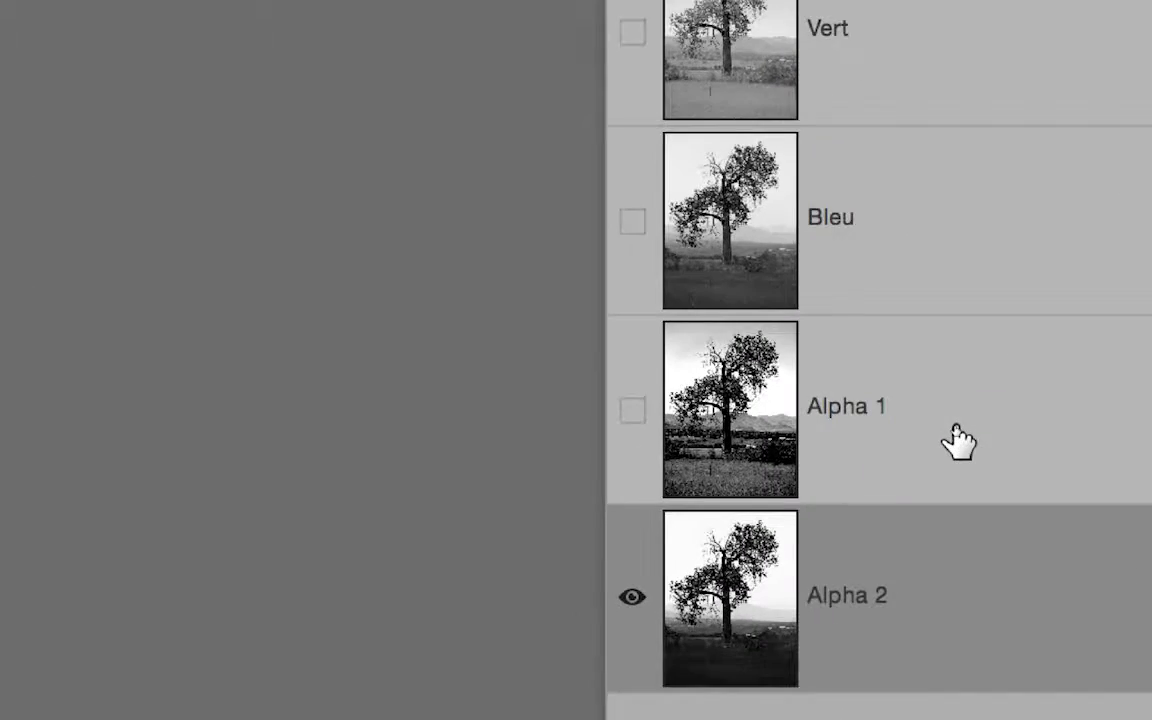
{"action": "left_click", "coordinate": [957, 440]}
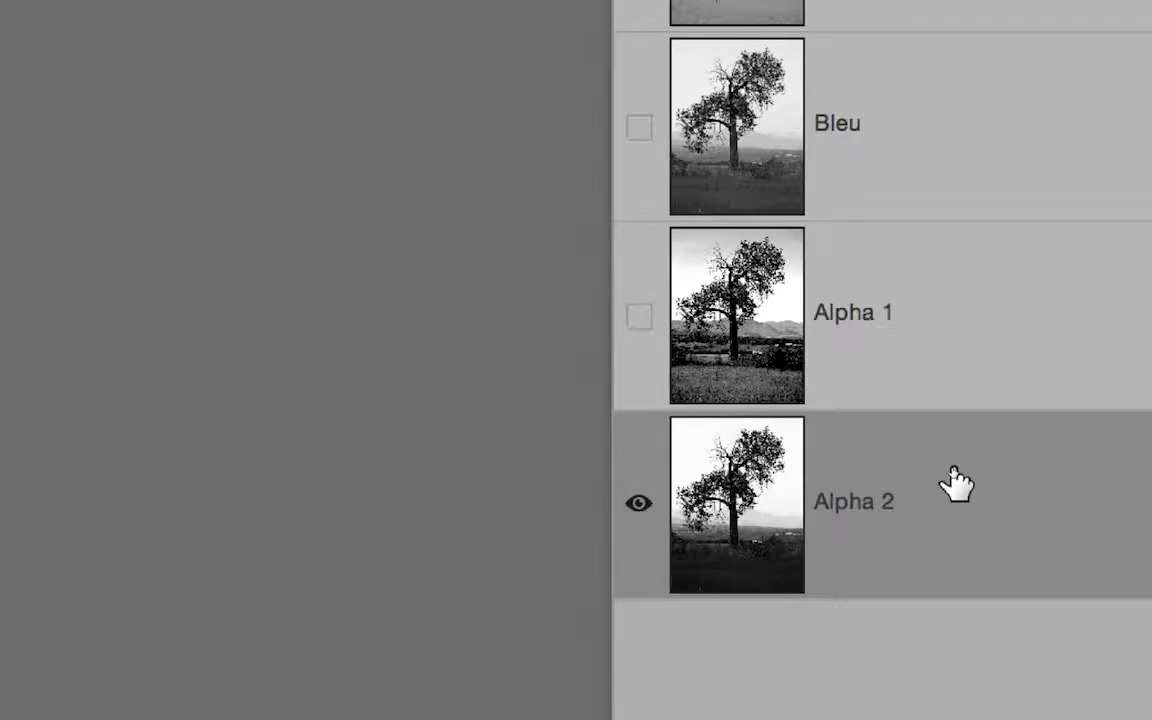
{"action": "left_click_drag", "start_coordinate": [951, 481], "coordinate": [598, 473]}
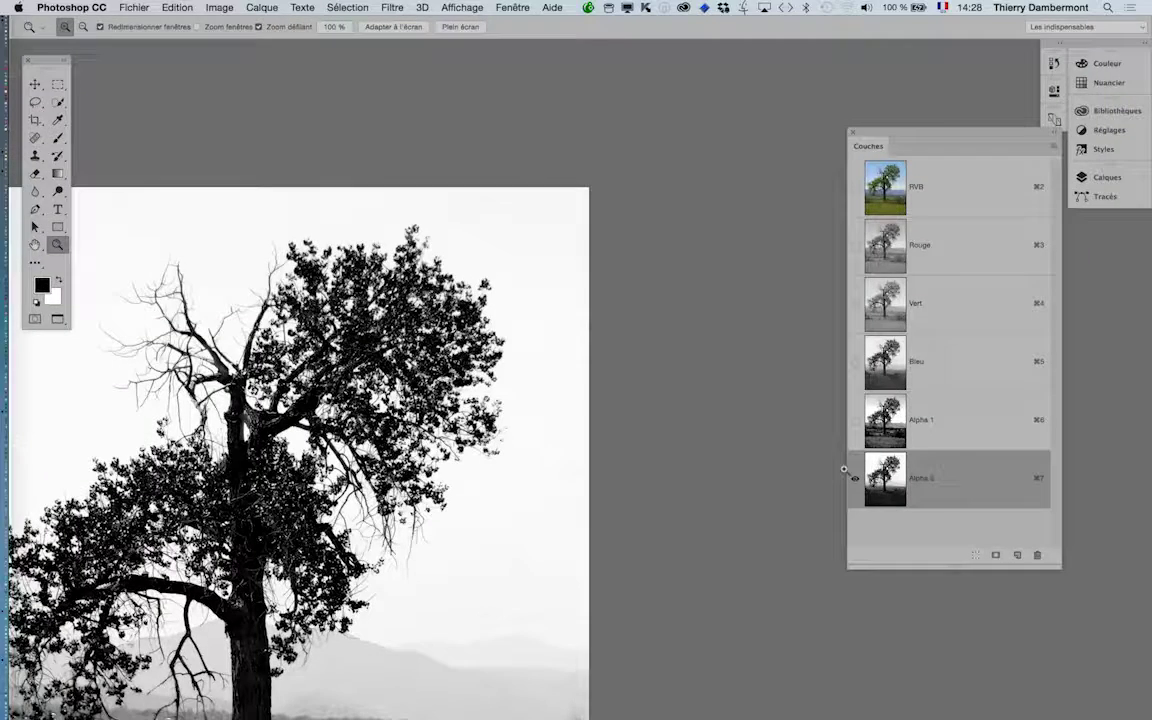
- Display the RVB composite channel of the photo again
{"action": "left_click", "coordinate": [214, 7]}
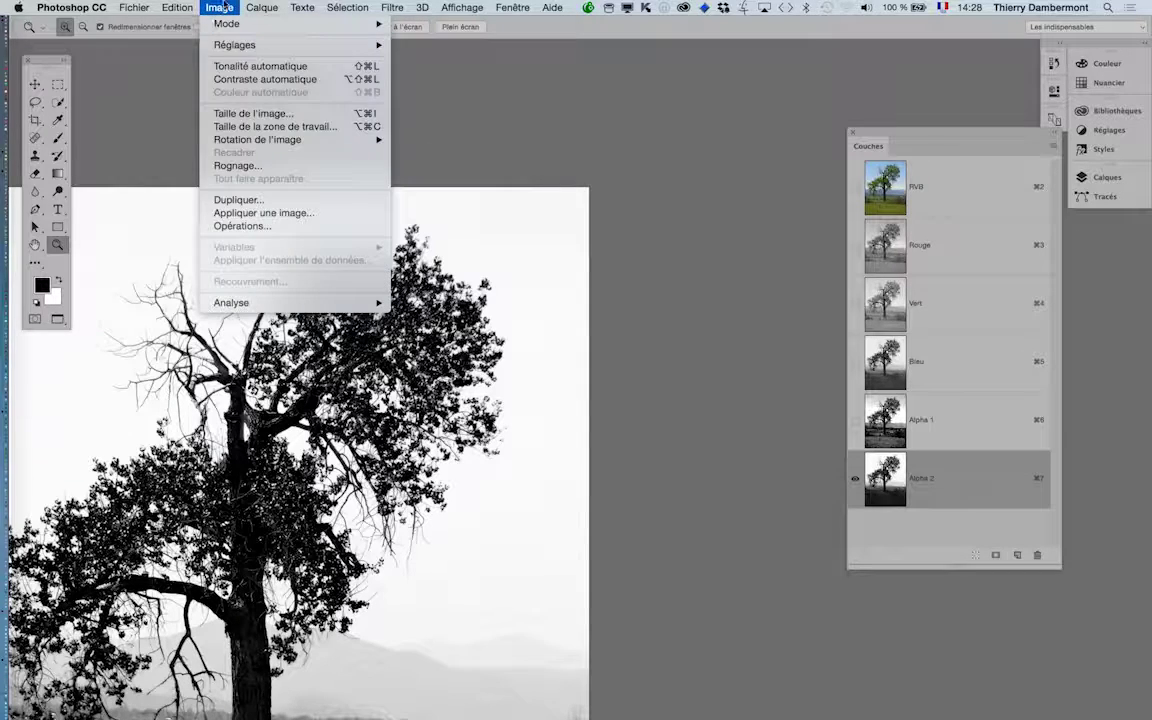
{"action": "left_click", "coordinate": [214, 7]}
{"action": "left_click", "coordinate": [943, 199]}
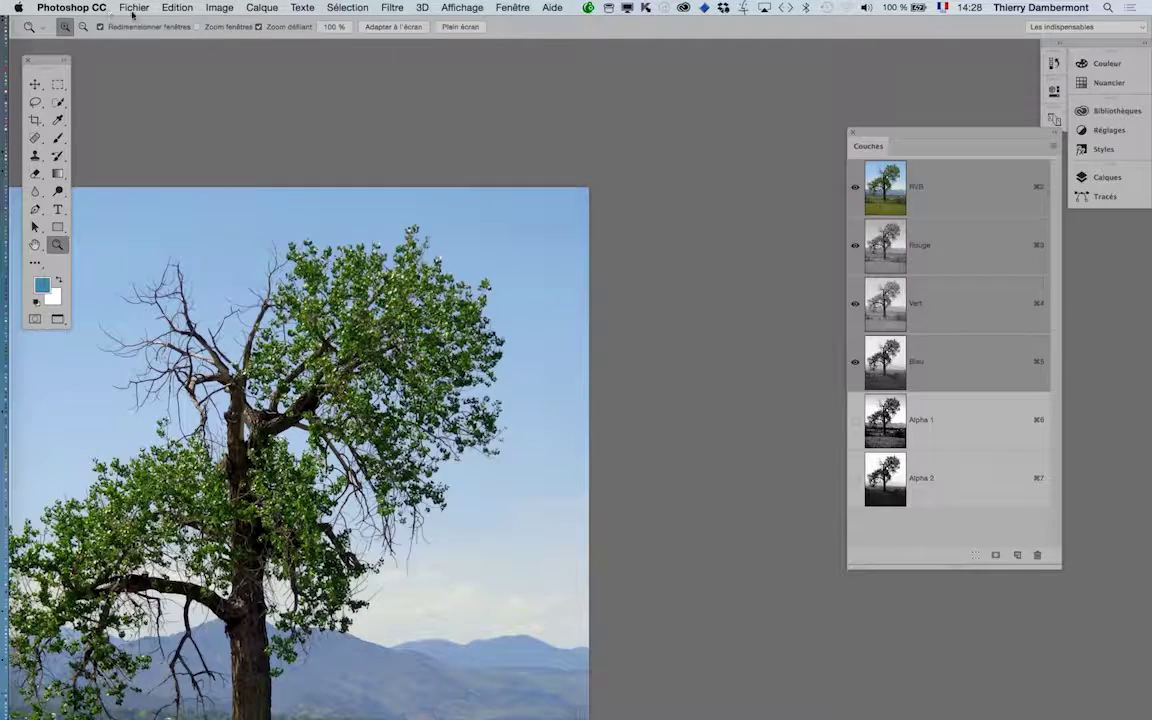
- Start another channel calculation, move its dialog beside the tree and set the channel of source 1 to Rouge
{"action": "left_click", "coordinate": [217, 7]}
{"action": "left_click", "coordinate": [232, 222]}
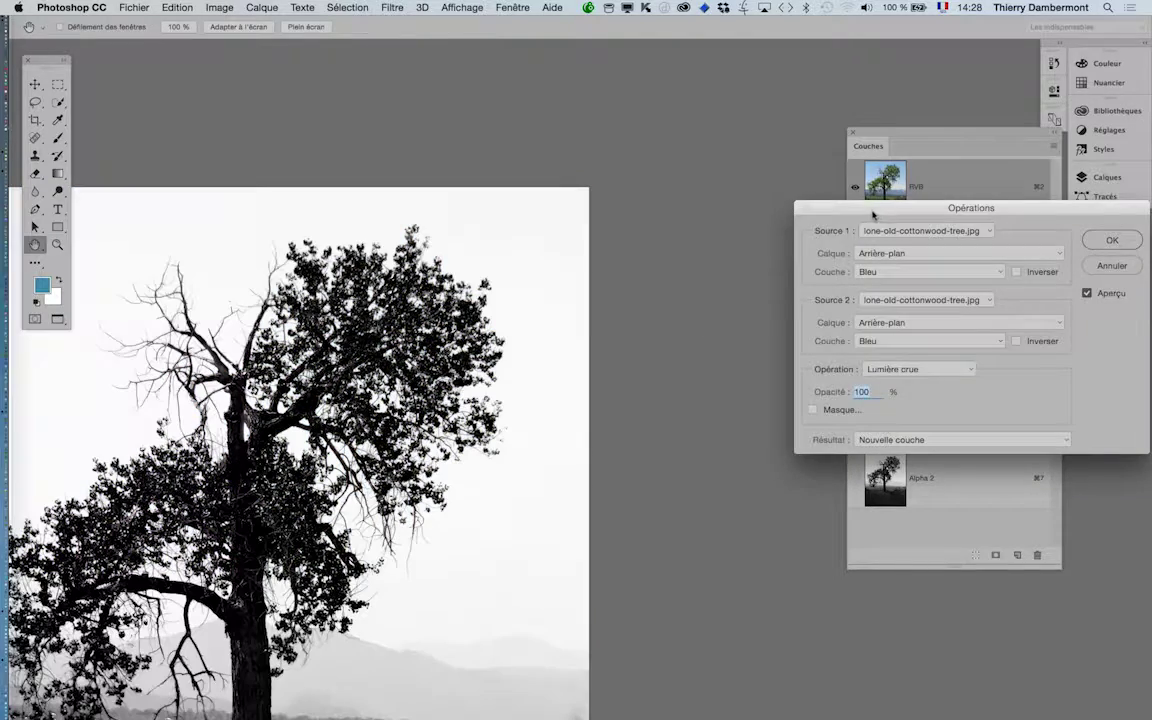
{"action": "left_click_drag", "start_coordinate": [874, 210], "coordinate": [636, 127]}
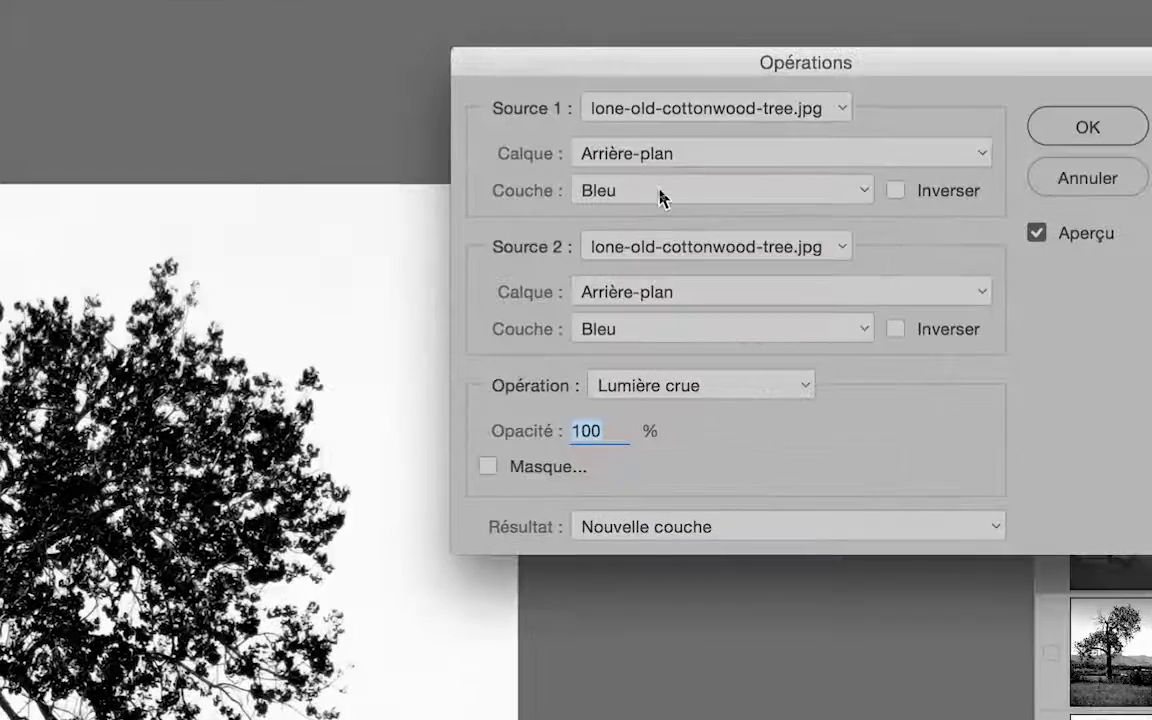
{"action": "left_click", "coordinate": [659, 197]}
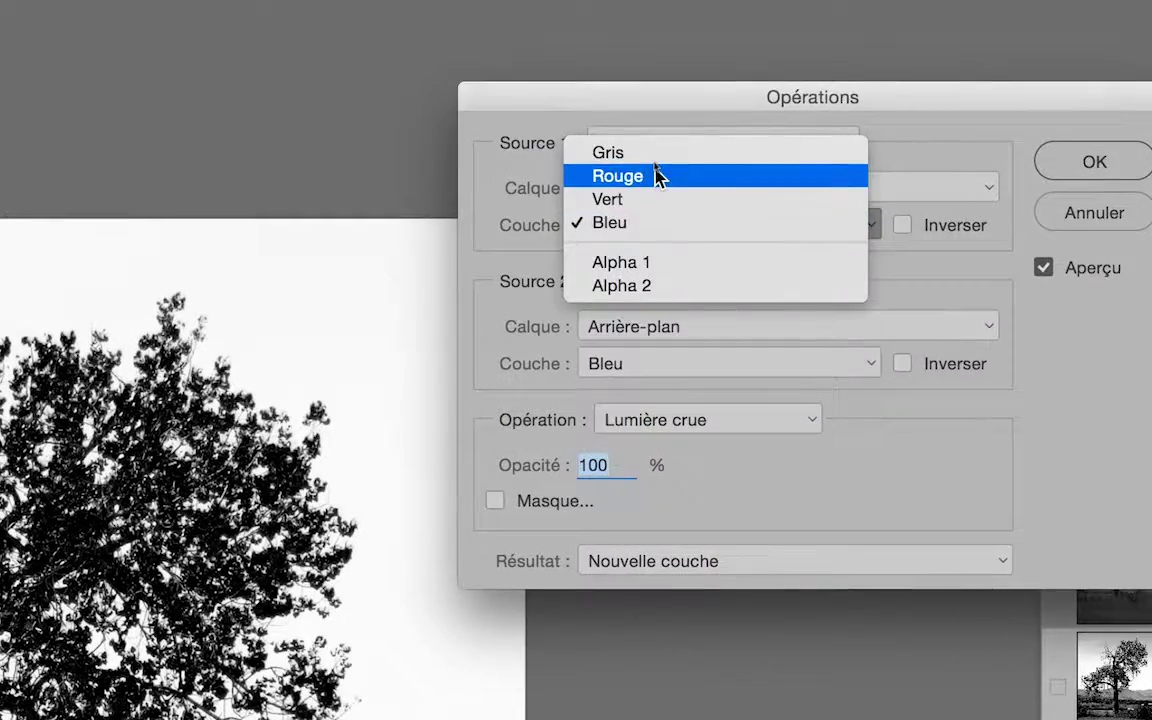
{"action": "left_click", "coordinate": [652, 143]}
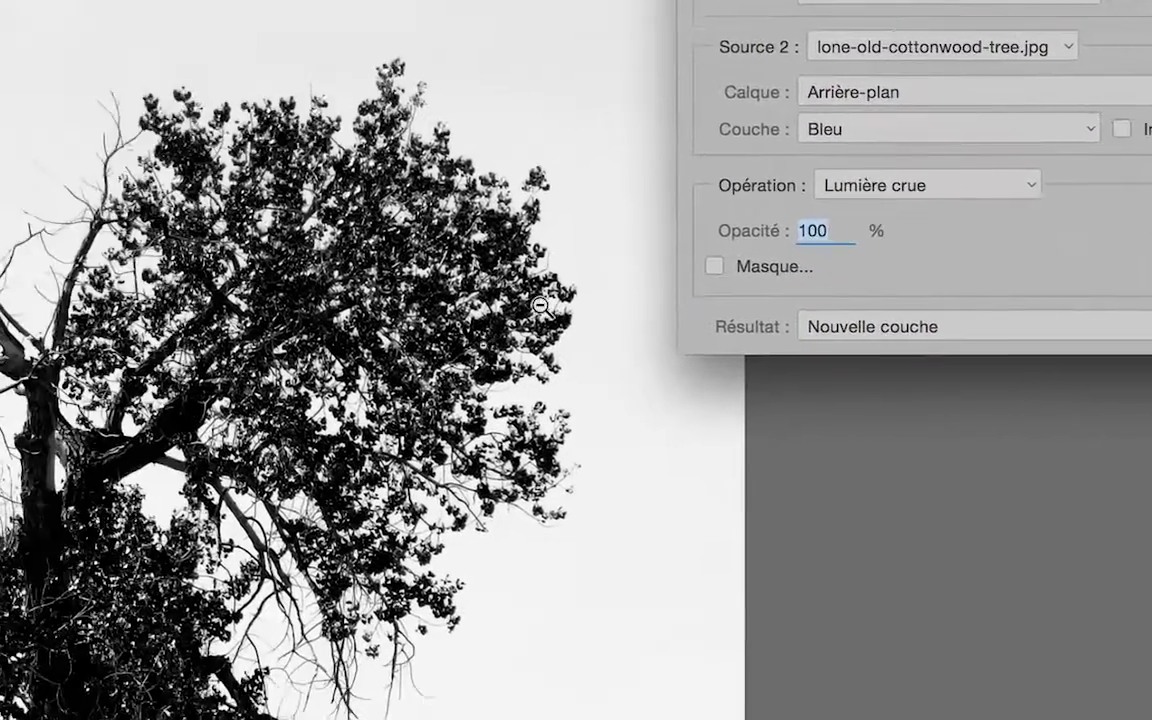
- Preview the Rouge and Bleu calculation on the foliage with the blending modes Incrustation, Lumière tamisée and Lumière crue
{"action": "scroll", "coordinate": [320, 414], "scroll_direction": "up", "scroll_amount": 5}
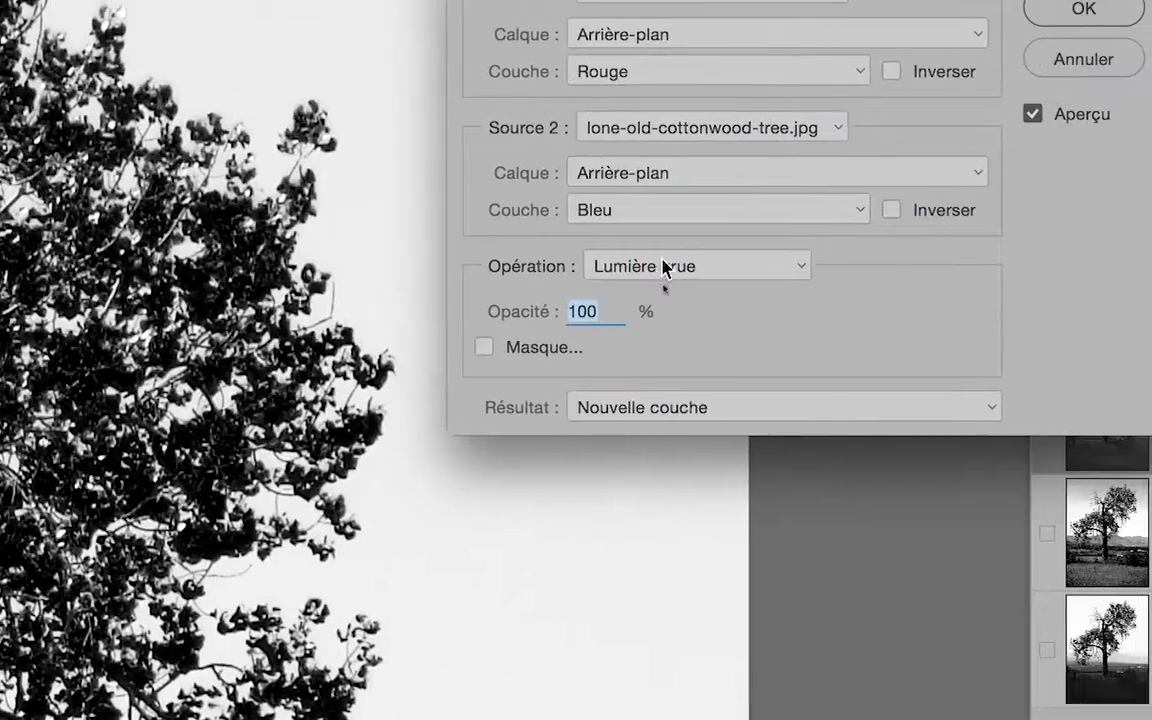
{"action": "left_click", "coordinate": [877, 191]}
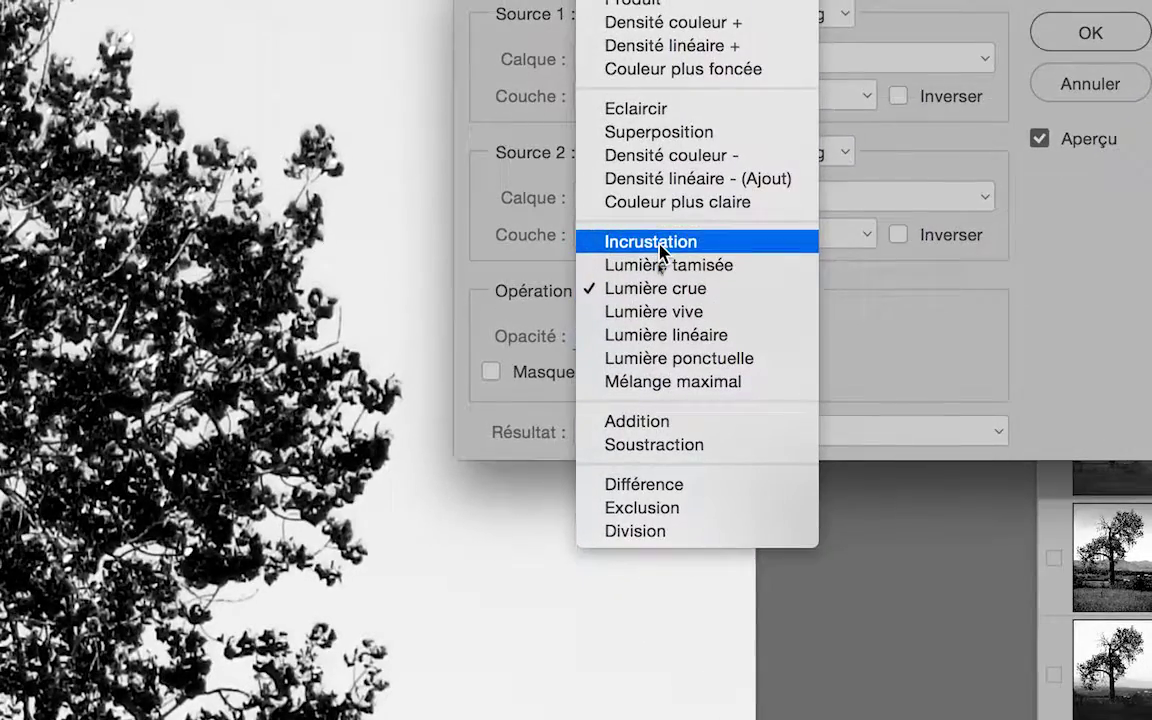
{"action": "left_click", "coordinate": [660, 235]}
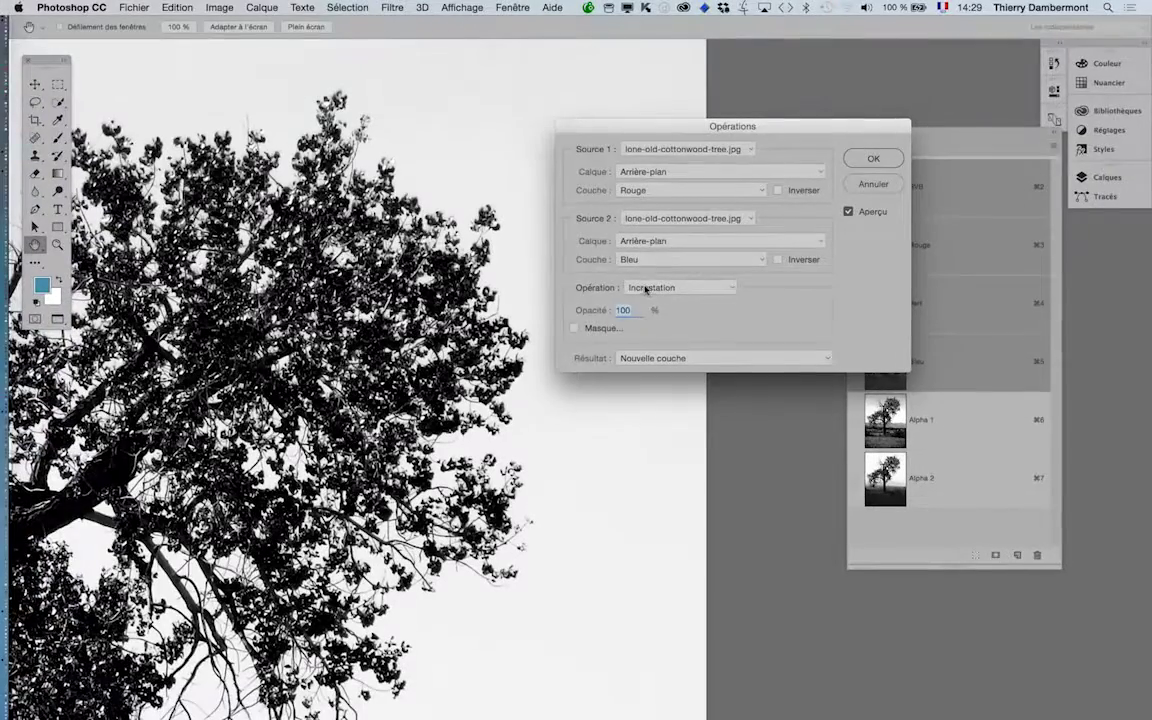
{"action": "left_click", "coordinate": [678, 284]}
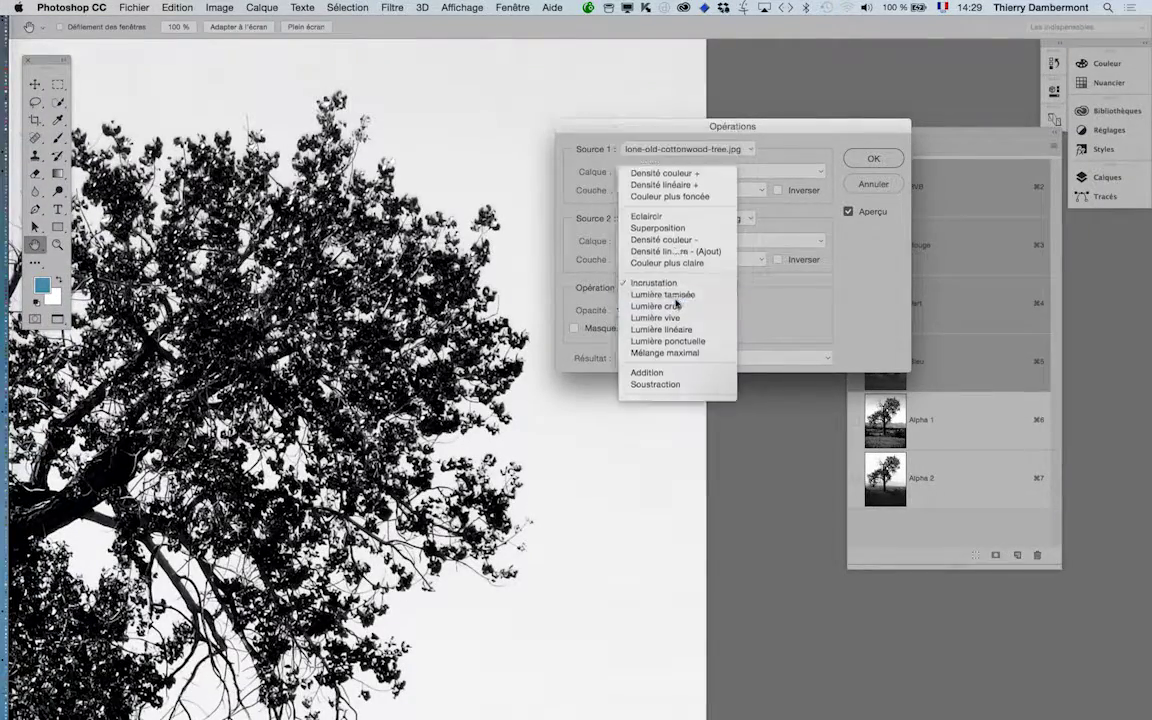
{"action": "left_click", "coordinate": [674, 298]}
{"action": "left_click", "coordinate": [675, 288]}
{"action": "left_click", "coordinate": [674, 300]}
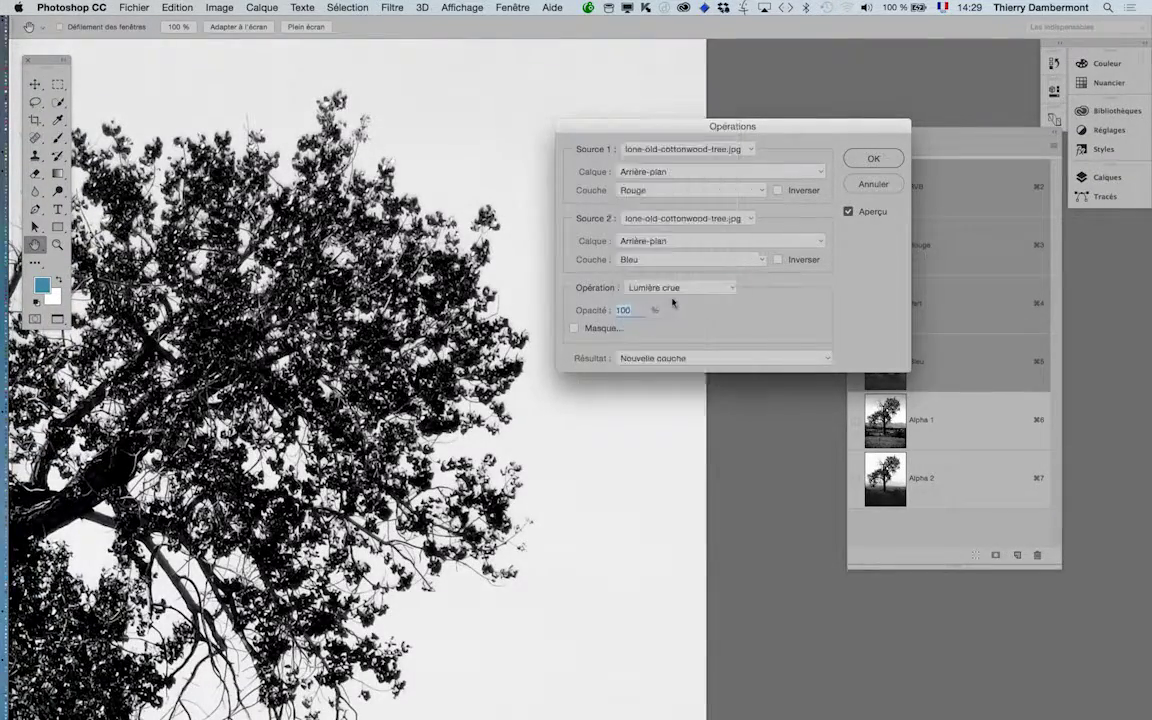
- Preview the Rouge and Bleu calculation with the blending modes Lumière vive, Lumière linéaire and Lumière ponctuelle
{"action": "left_click", "coordinate": [723, 295]}
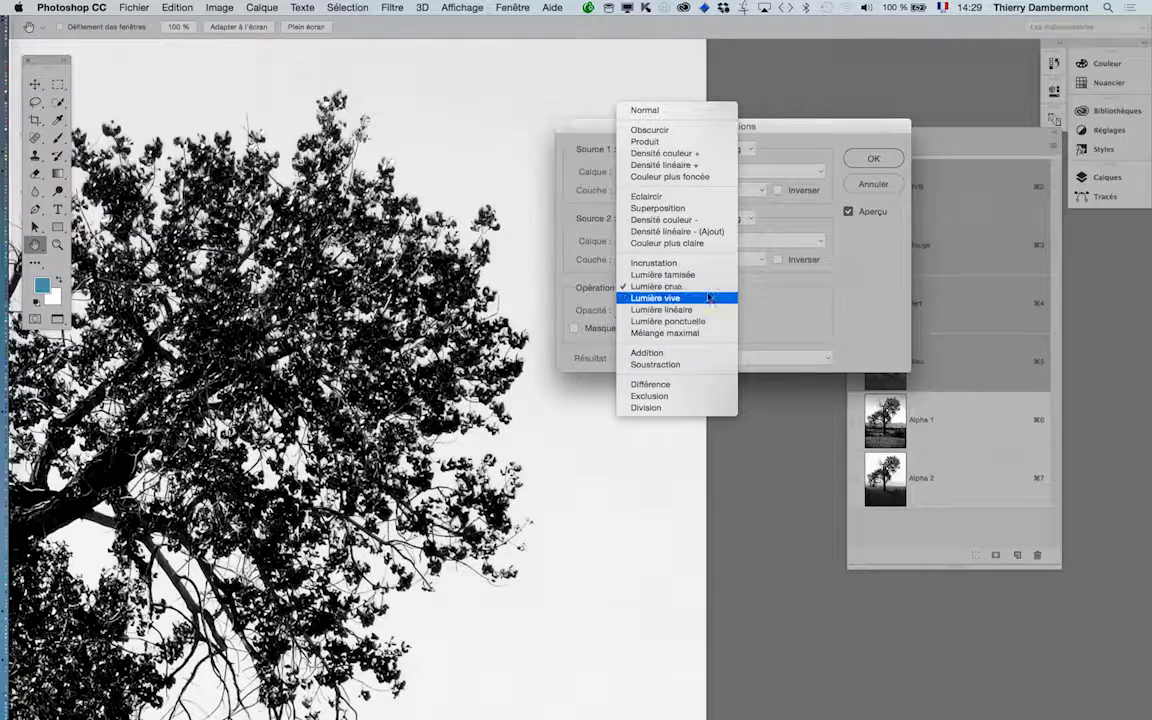
{"action": "left_click", "coordinate": [707, 300]}
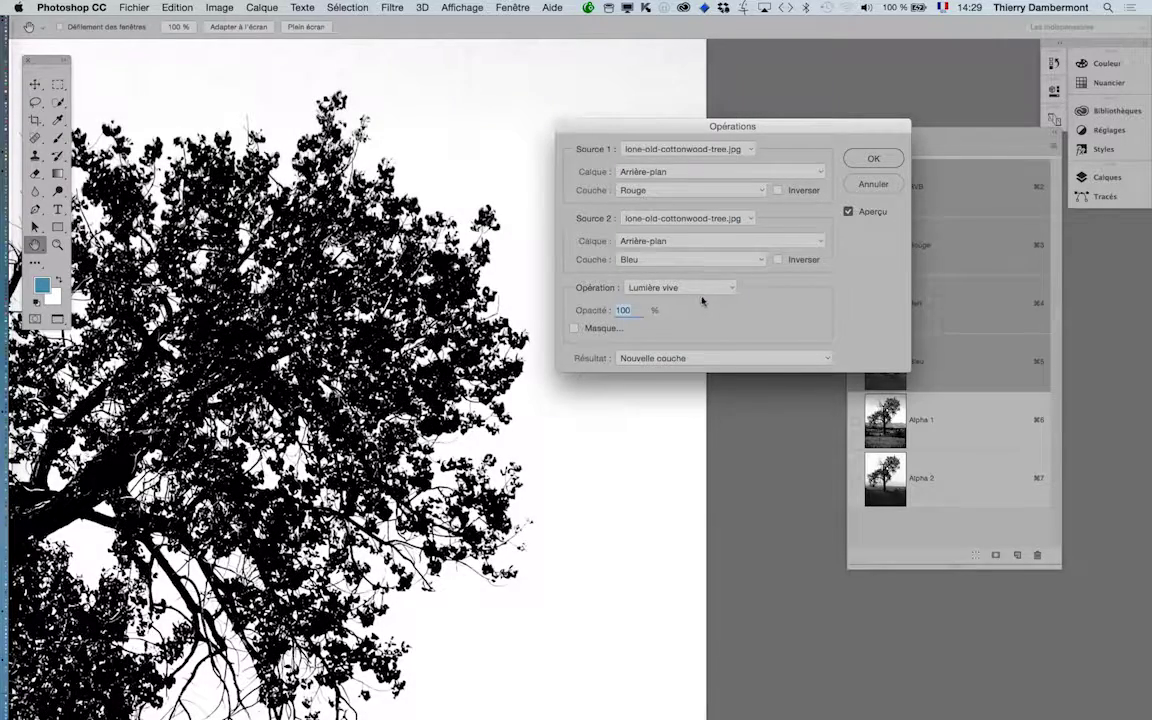
{"action": "left_click", "coordinate": [699, 291]}
{"action": "left_click", "coordinate": [697, 300]}
{"action": "left_click", "coordinate": [694, 287]}
{"action": "left_click", "coordinate": [691, 296]}
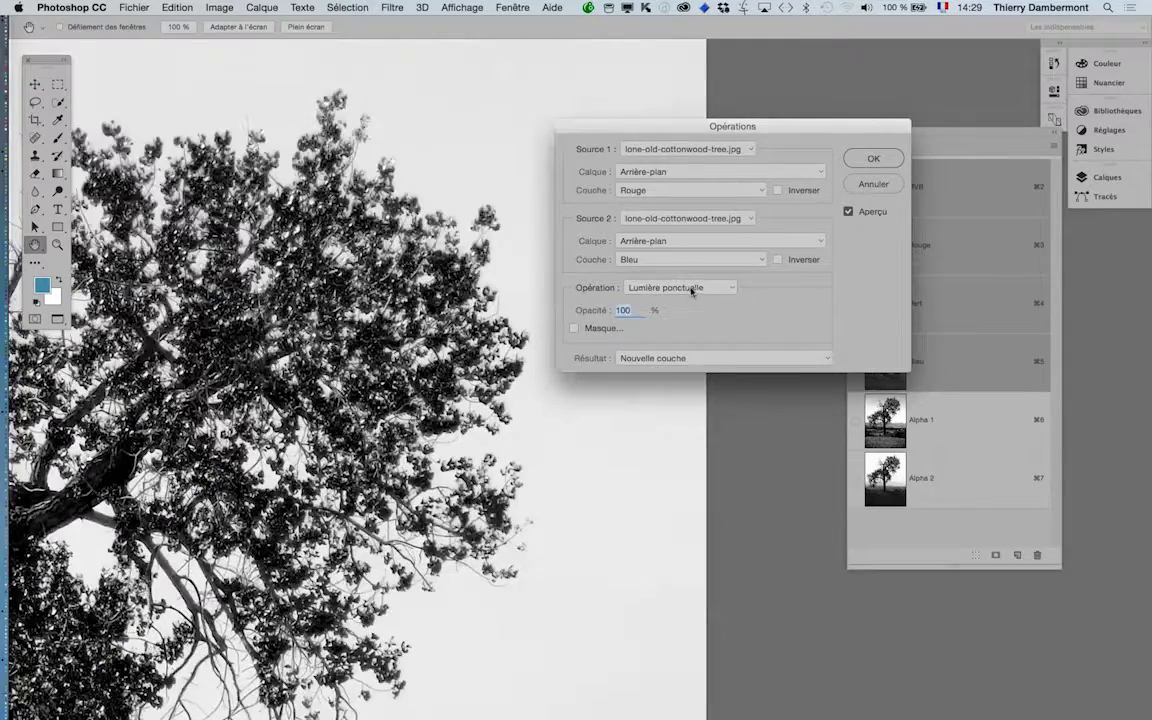
- Set the calculation's blending mode to Mélange maximal and inspect the foliage edges with the dialog moved clear of the tree
{"action": "left_click", "coordinate": [691, 288]}
{"action": "left_click", "coordinate": [694, 297]}
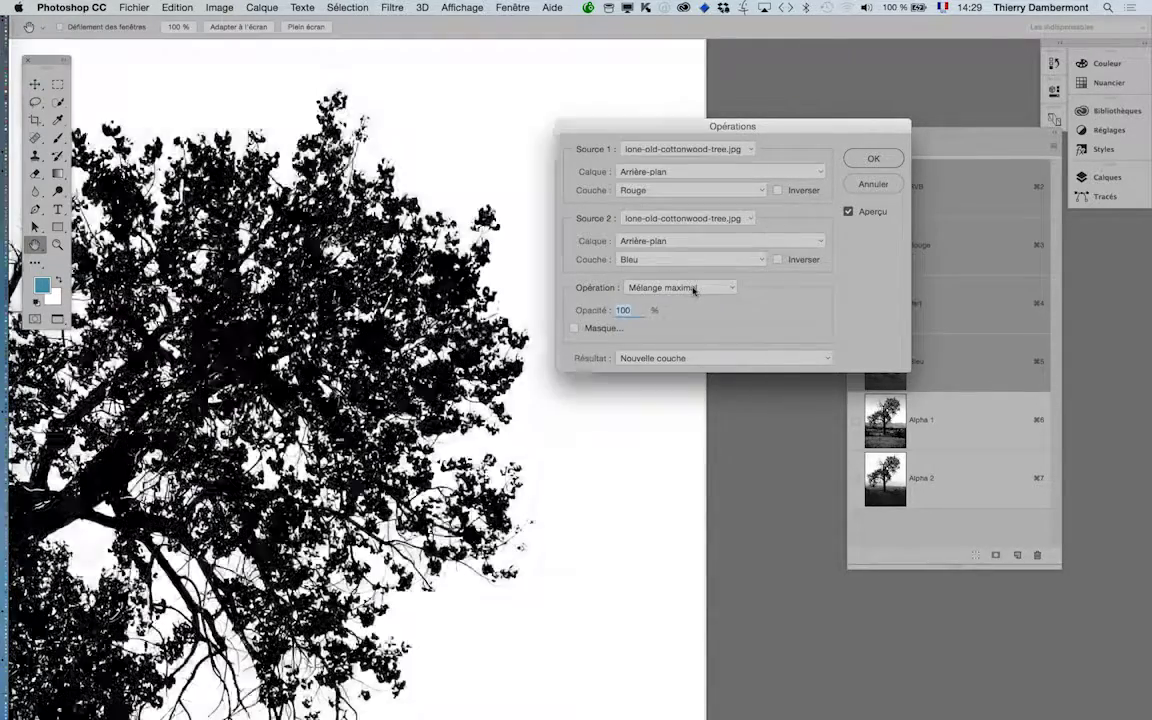
{"action": "left_click", "coordinate": [694, 288]}
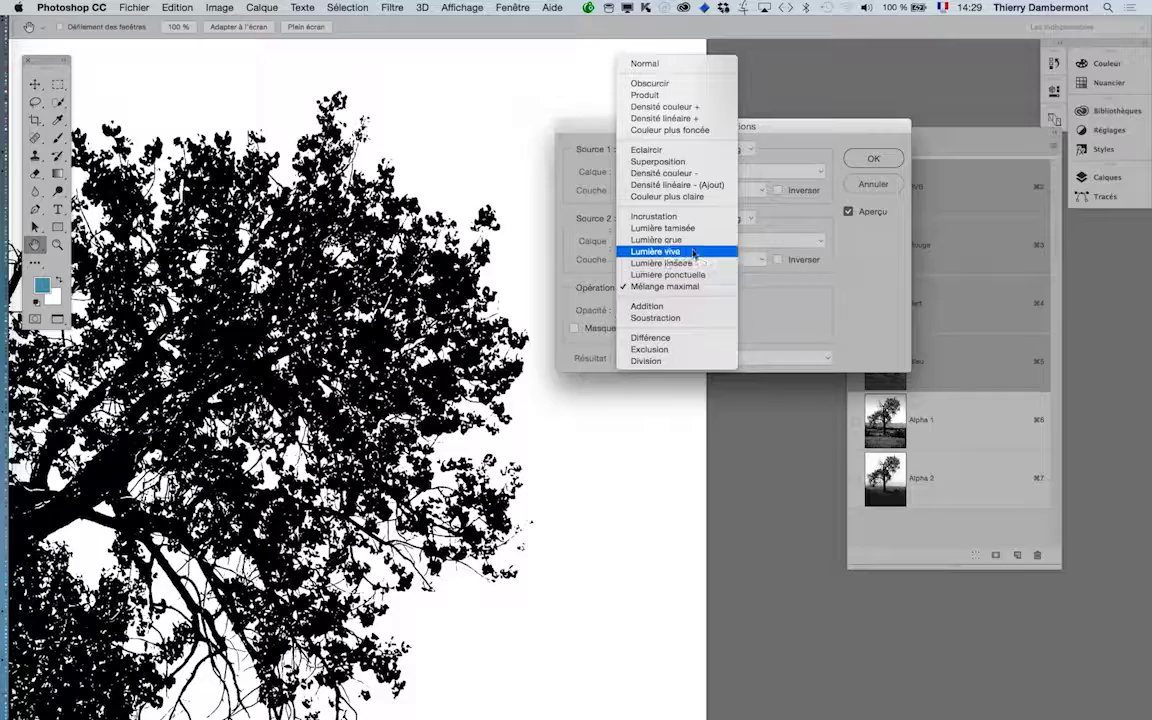
{"action": "left_click", "coordinate": [417, 299]}
{"action": "scroll", "coordinate": [469, 314], "scroll_direction": "up", "scroll_amount": 2}
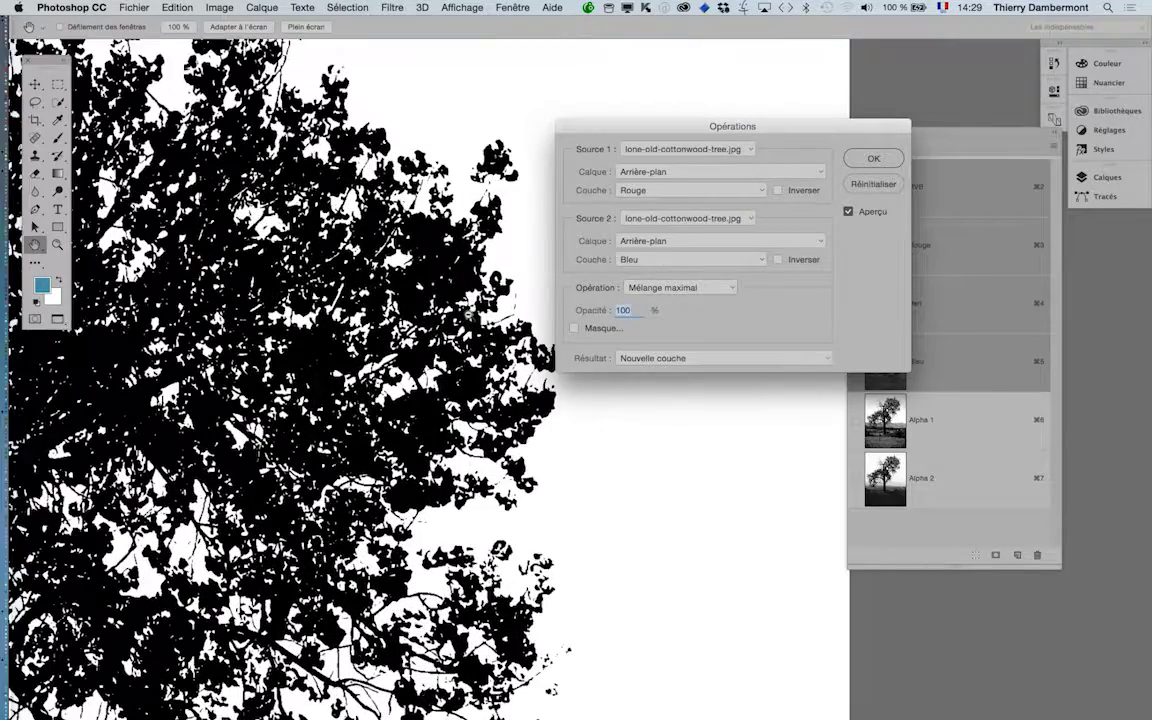
{"action": "scroll", "coordinate": [467, 313], "scroll_direction": "up", "scroll_amount": 2}
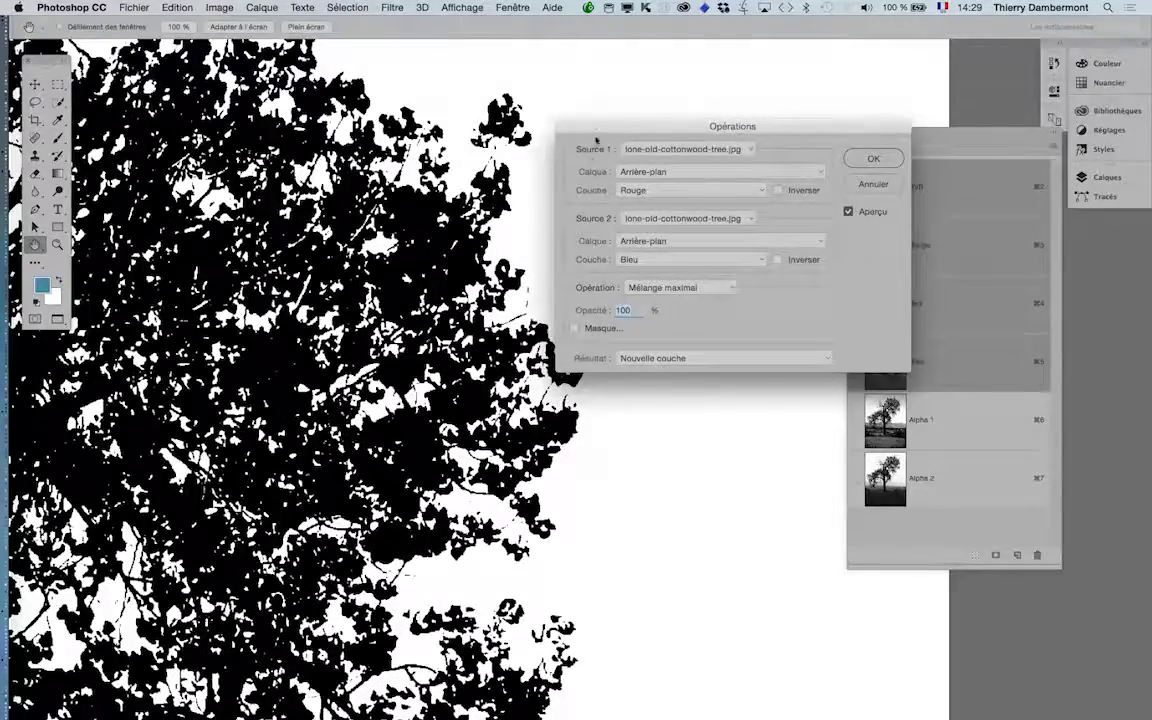
{"action": "left_click_drag", "start_coordinate": [596, 139], "coordinate": [746, 177]}
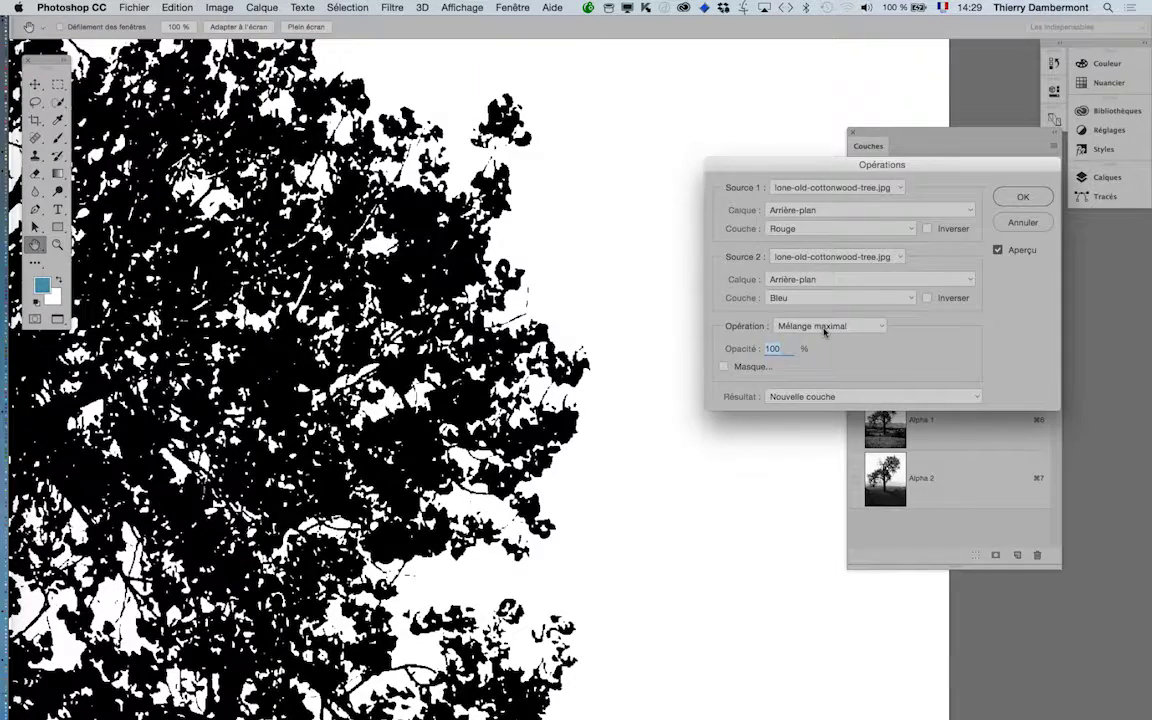
- Preview the Rouge and Bleu calculation with Lumière crue and set its blending mode to Lumière vive
{"action": "left_click", "coordinate": [825, 327]}
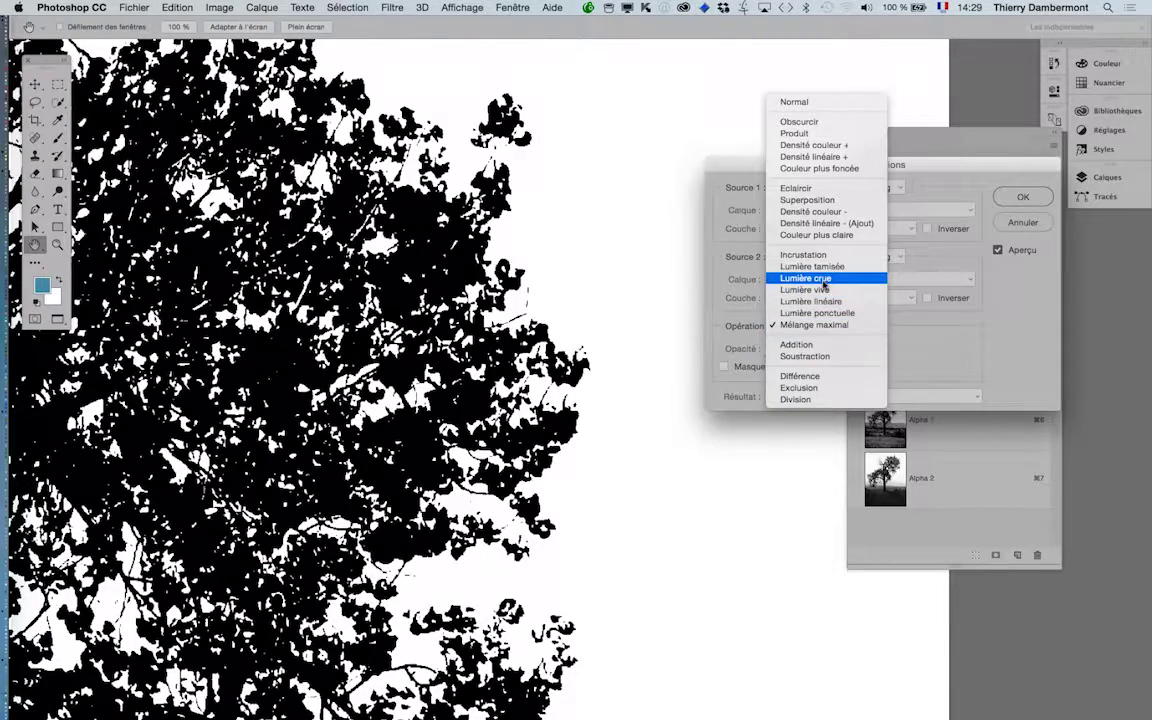
{"action": "left_click", "coordinate": [821, 289]}
{"action": "left_click", "coordinate": [818, 326]}
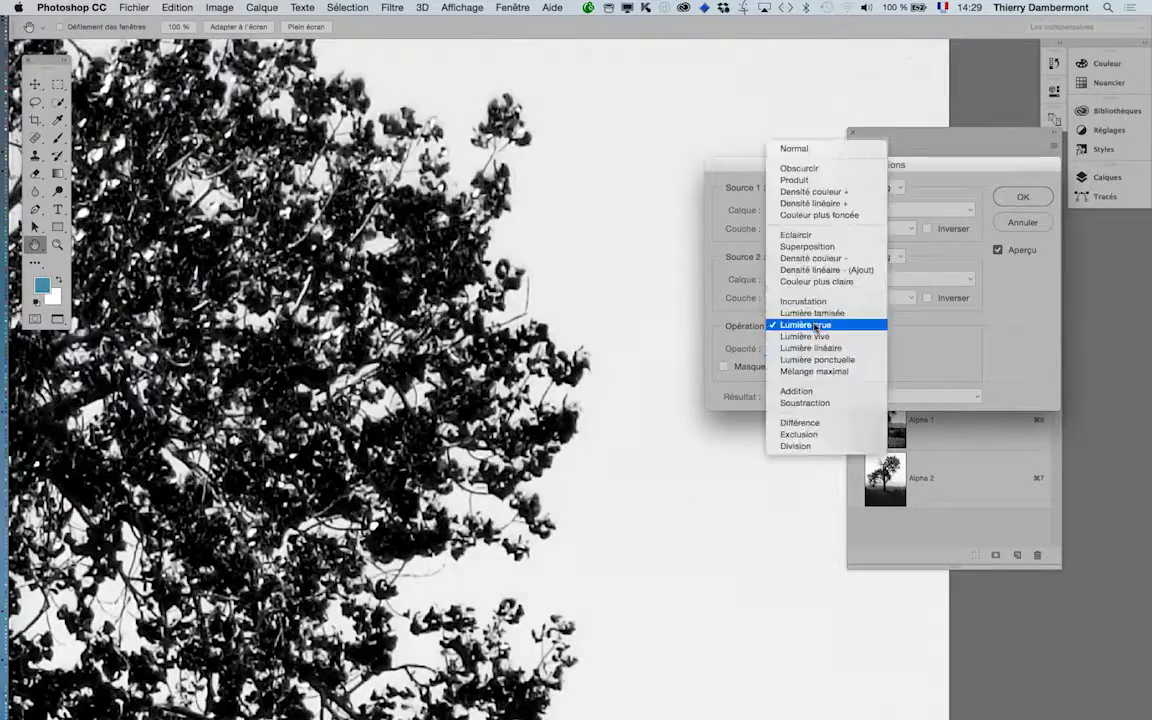
{"action": "left_click", "coordinate": [810, 340]}
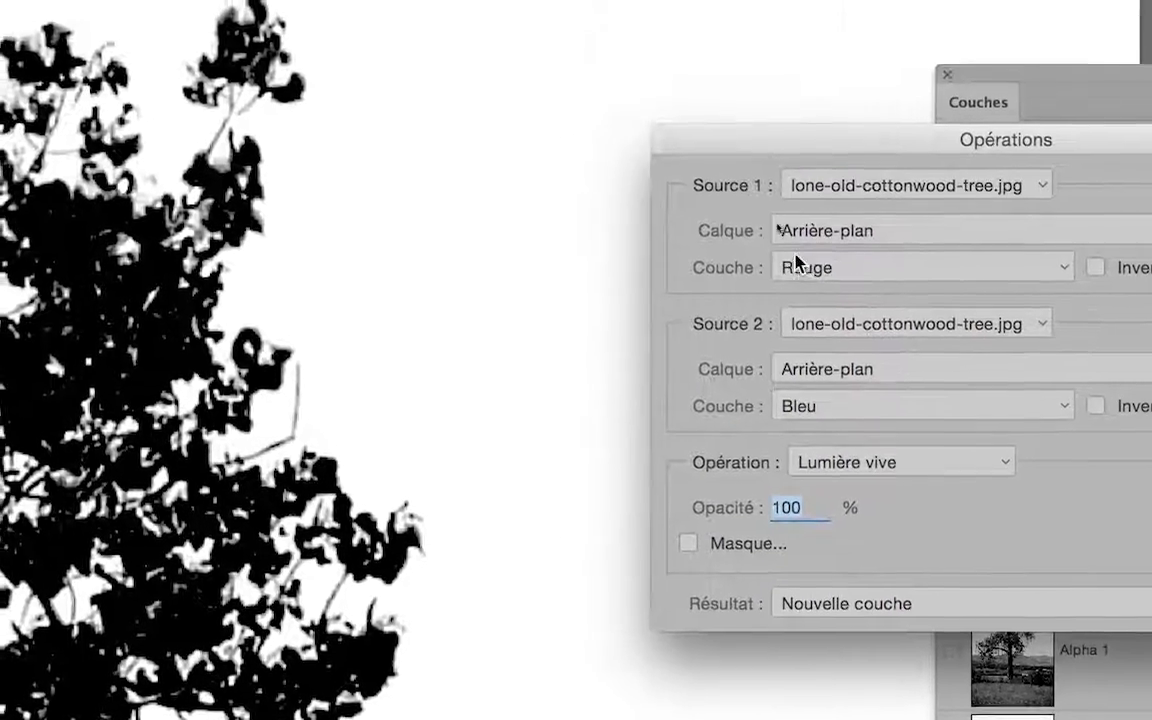
- Preview the calculation with its source channels swapped, restore Rouge for source 1 and Bleu for source 2, and create the new channel
{"action": "left_click", "coordinate": [738, 126]}
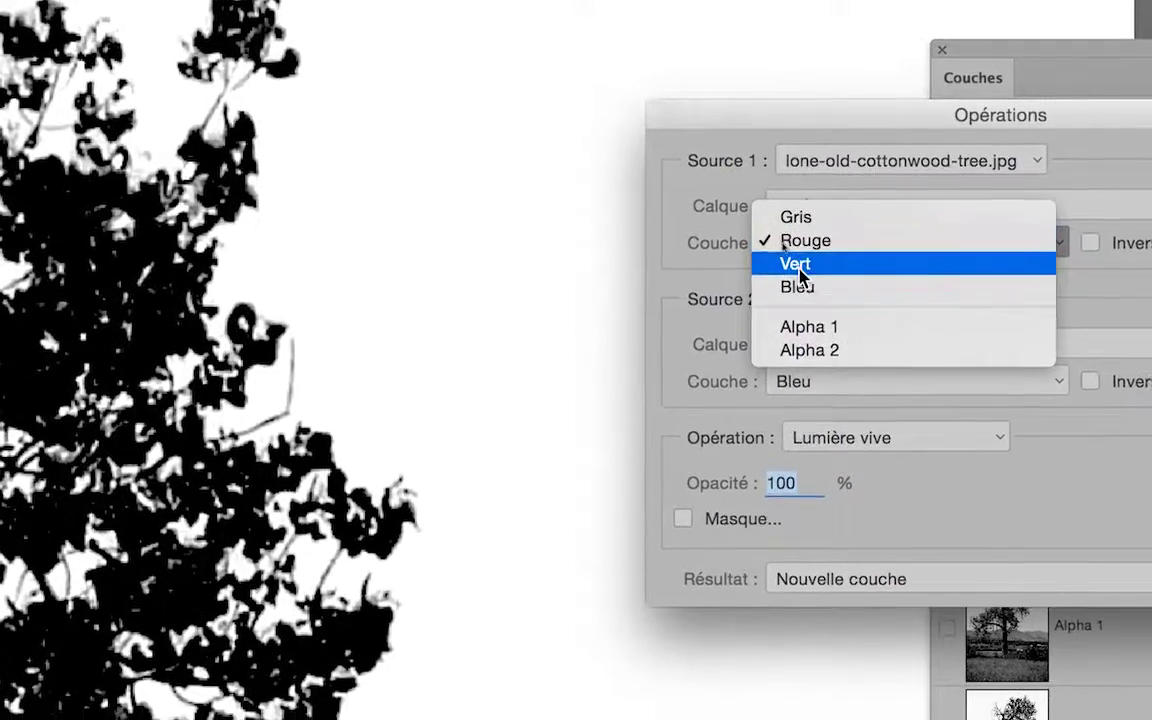
{"action": "left_click", "coordinate": [800, 286]}
{"action": "left_click", "coordinate": [810, 381]}
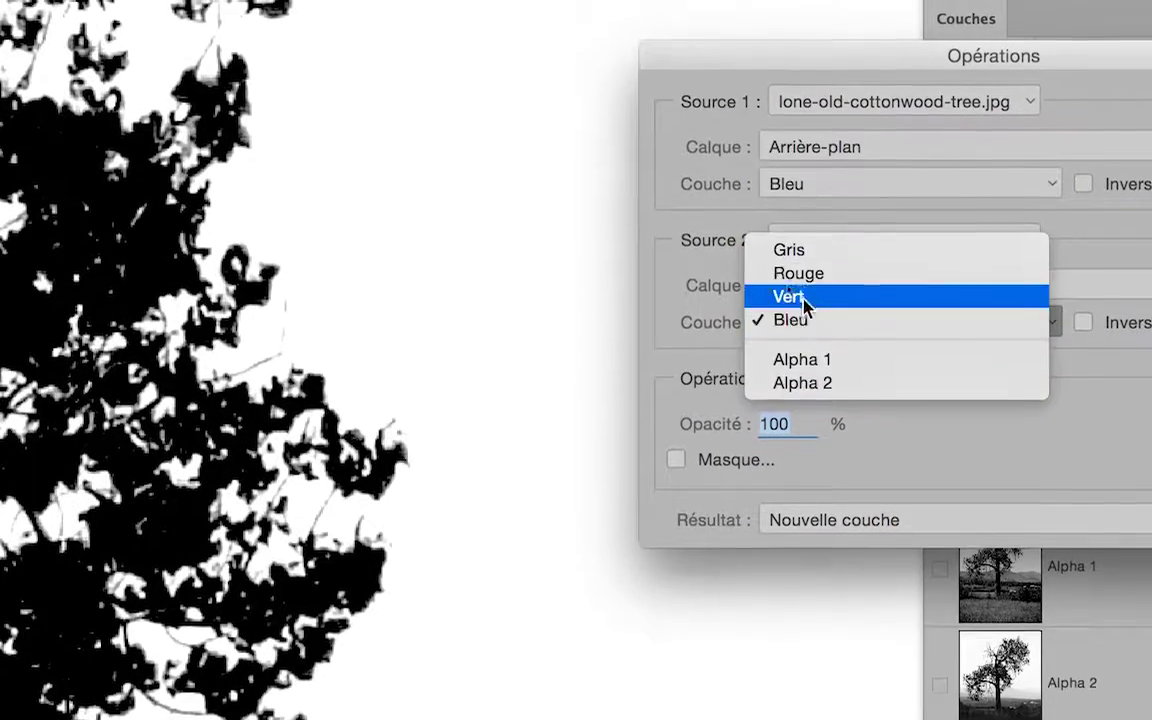
{"action": "left_click", "coordinate": [790, 273]}
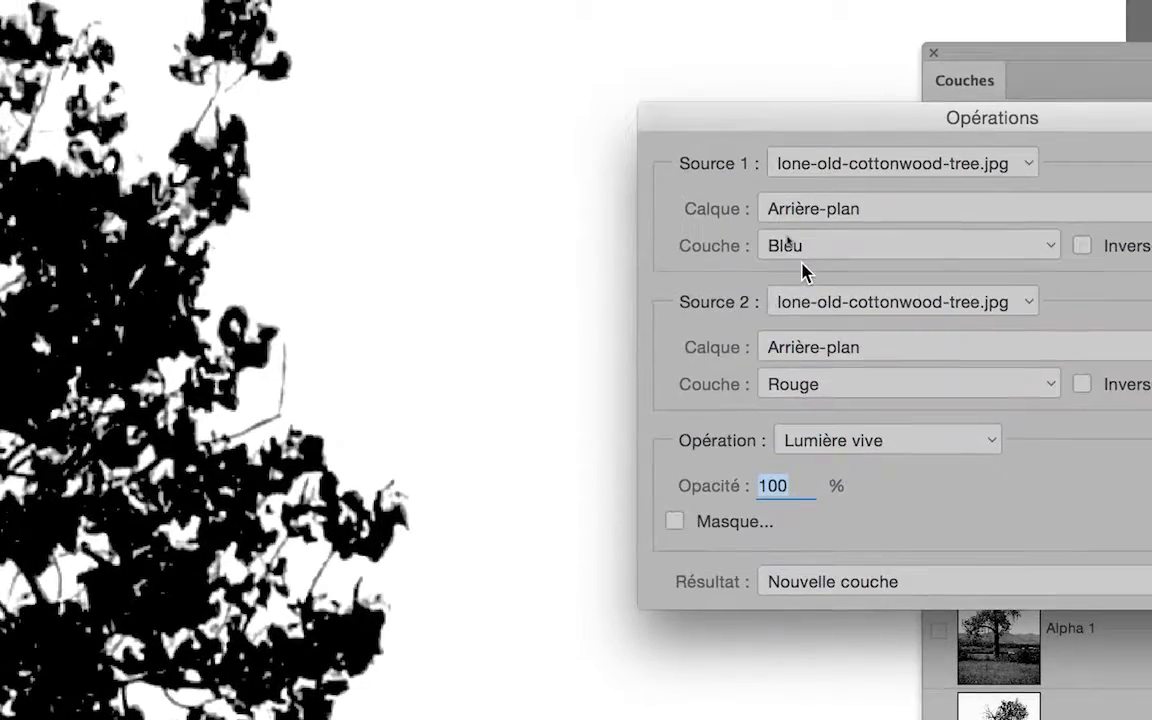
{"action": "left_click", "coordinate": [800, 205]}
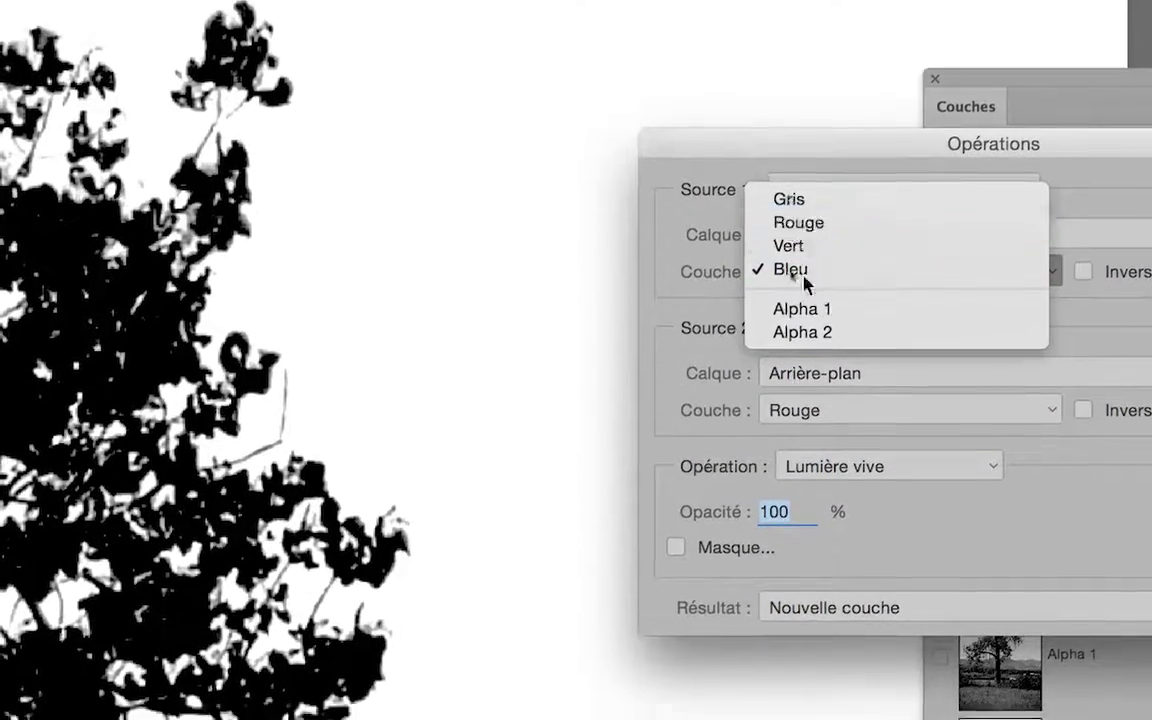
{"action": "left_click", "coordinate": [798, 200]}
{"action": "left_click", "coordinate": [805, 388]}
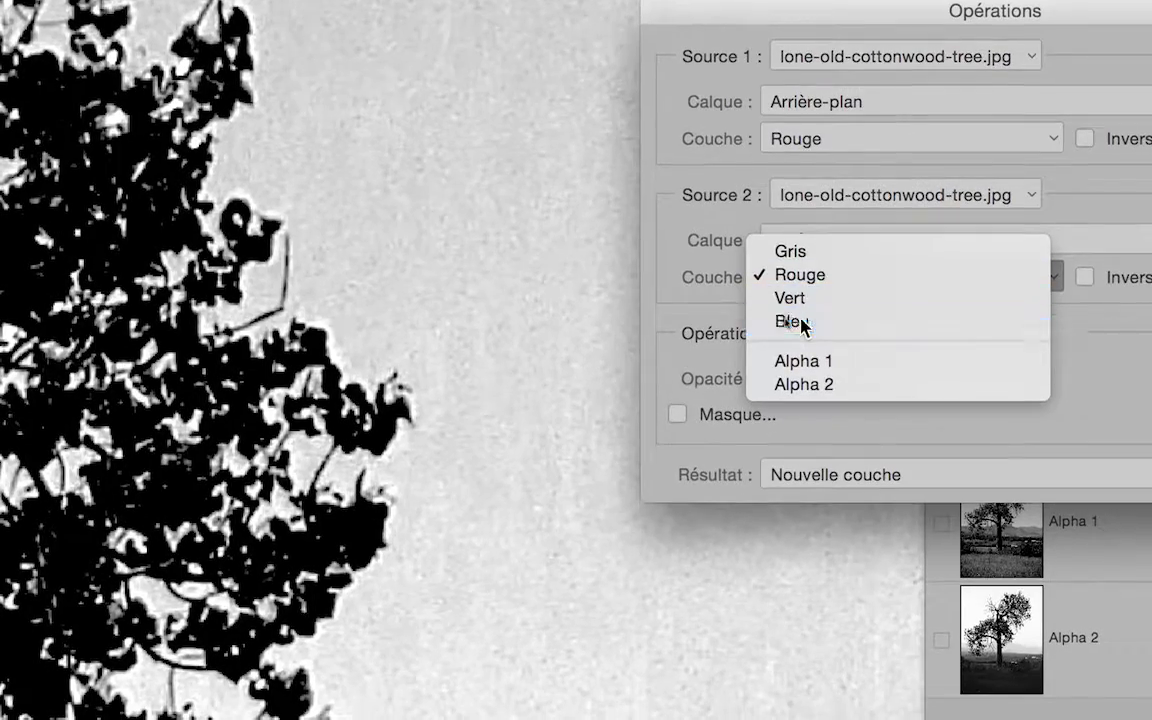
{"action": "left_click", "coordinate": [800, 348]}
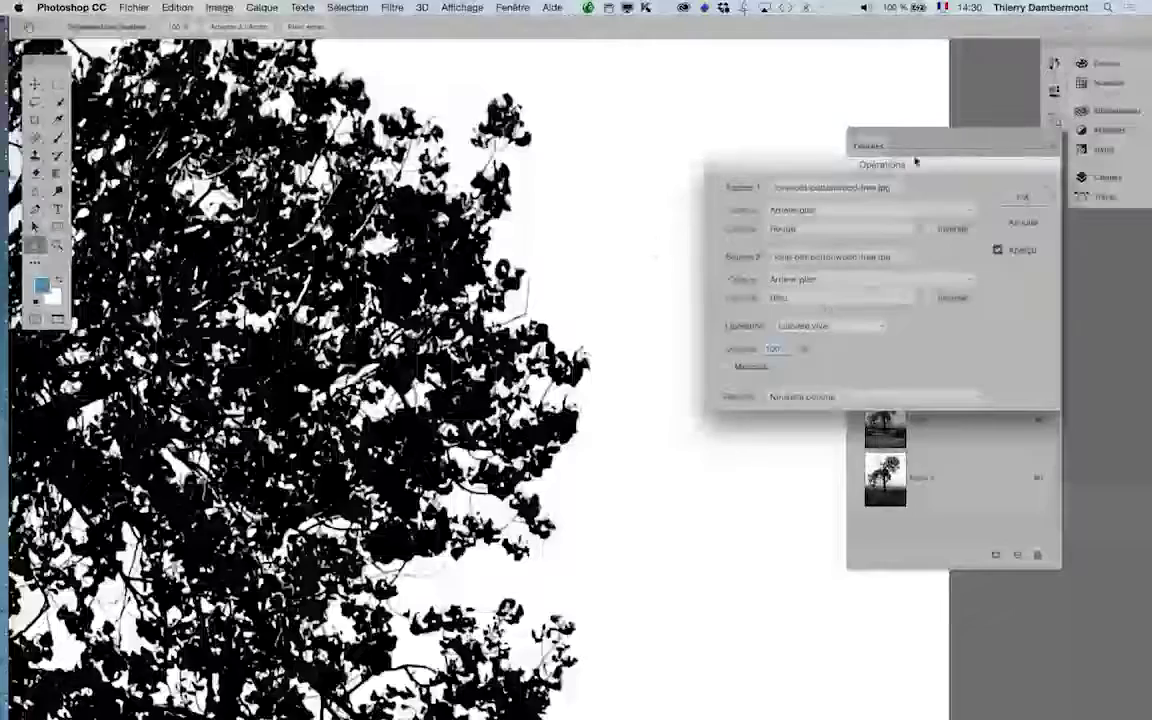
{"action": "key", "text": "Return"}
- Move and enlarge the Couches panel beside the image so all channels fit, and bring the whole tree into view
{"action": "key", "text": "z"}
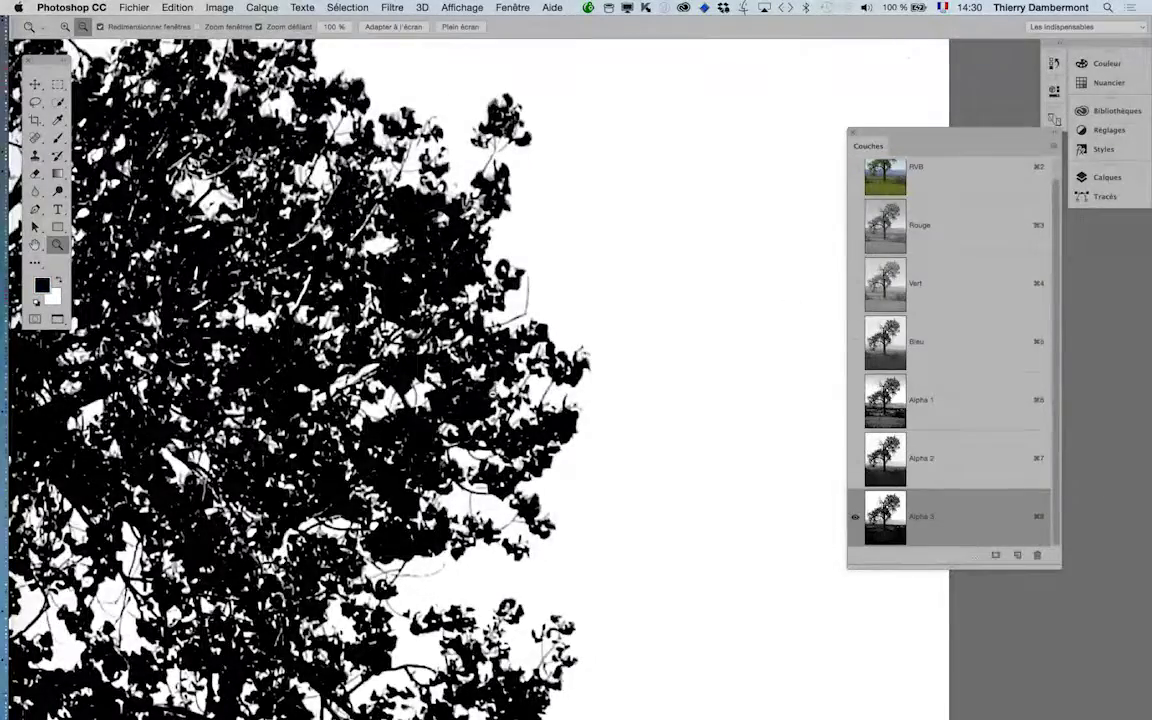
{"action": "left_click", "coordinate": [493, 399], "text": "alt"}
{"action": "left_click_drag", "start_coordinate": [884, 132], "coordinate": [702, 82]}
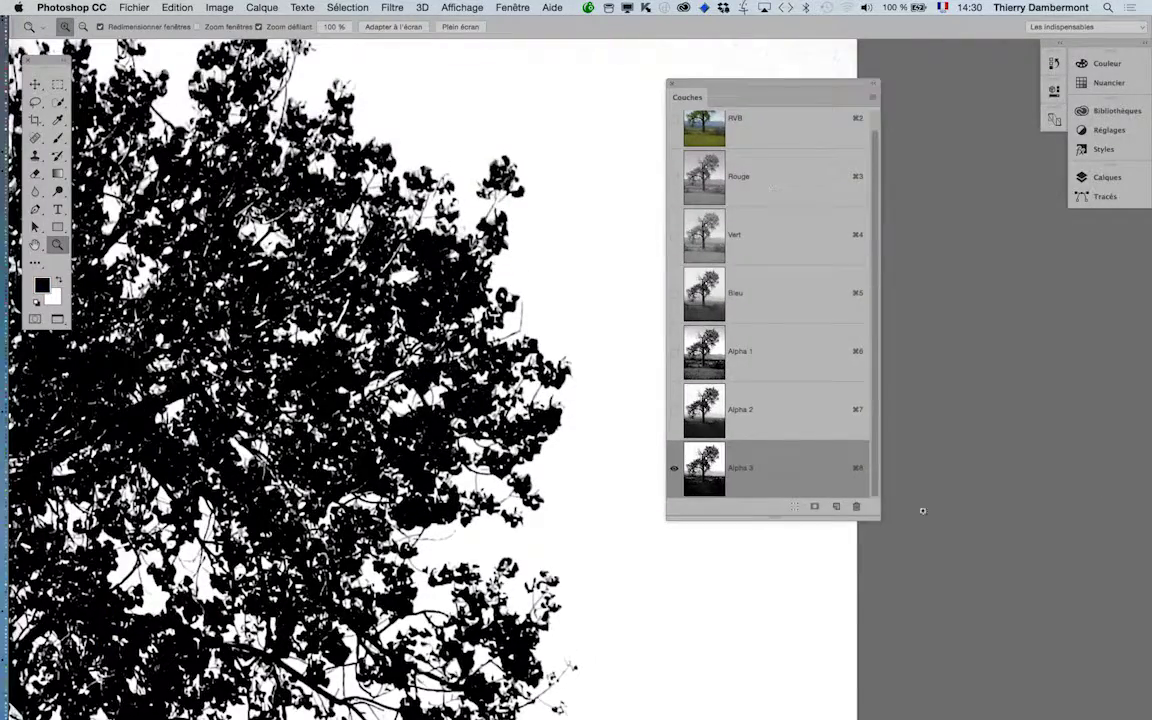
{"action": "left_click_drag", "start_coordinate": [870, 510], "coordinate": [945, 598]}
{"action": "left_click", "coordinate": [462, 356], "text": "alt"}
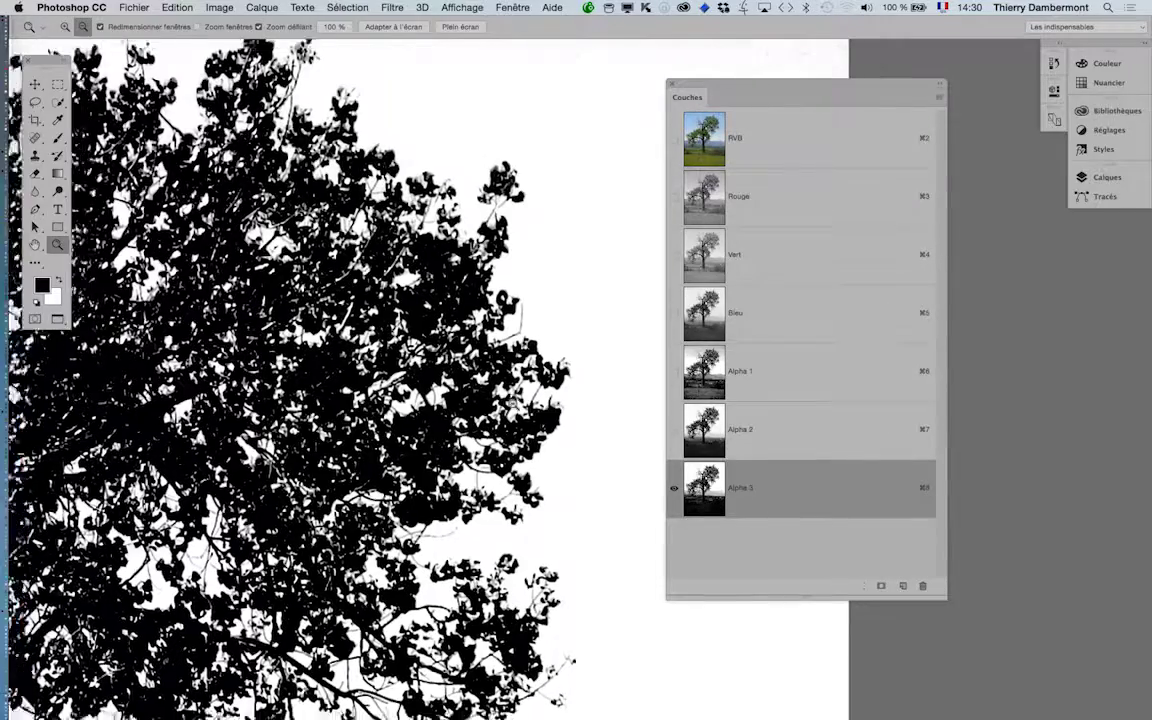
{"action": "left_click", "coordinate": [461, 371], "text": "alt"}
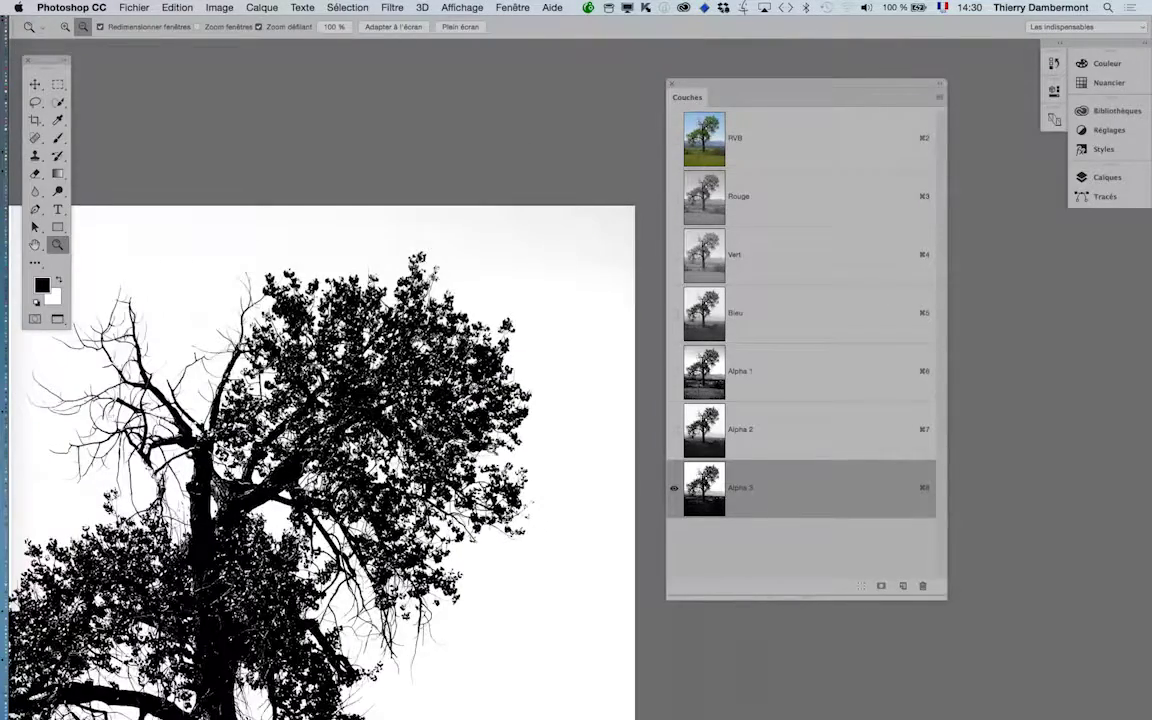
{"action": "left_click", "coordinate": [447, 529], "text": "alt"}
{"action": "left_click_drag", "start_coordinate": [447, 529], "coordinate": [499, 347]}
- Compare the Alpha 1, Alpha 2 and Alpha 3 channels on the whole tree and examine the foliage edges in Alpha 2
{"action": "left_click", "coordinate": [776, 438]}
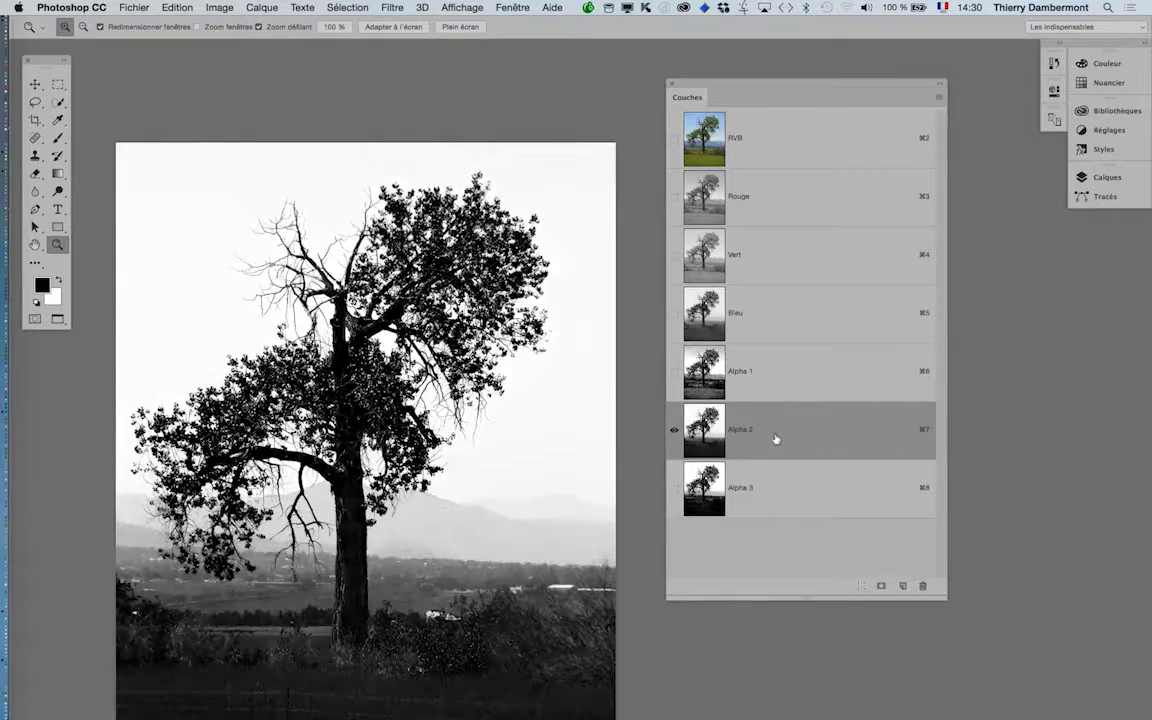
{"action": "left_click", "coordinate": [771, 380]}
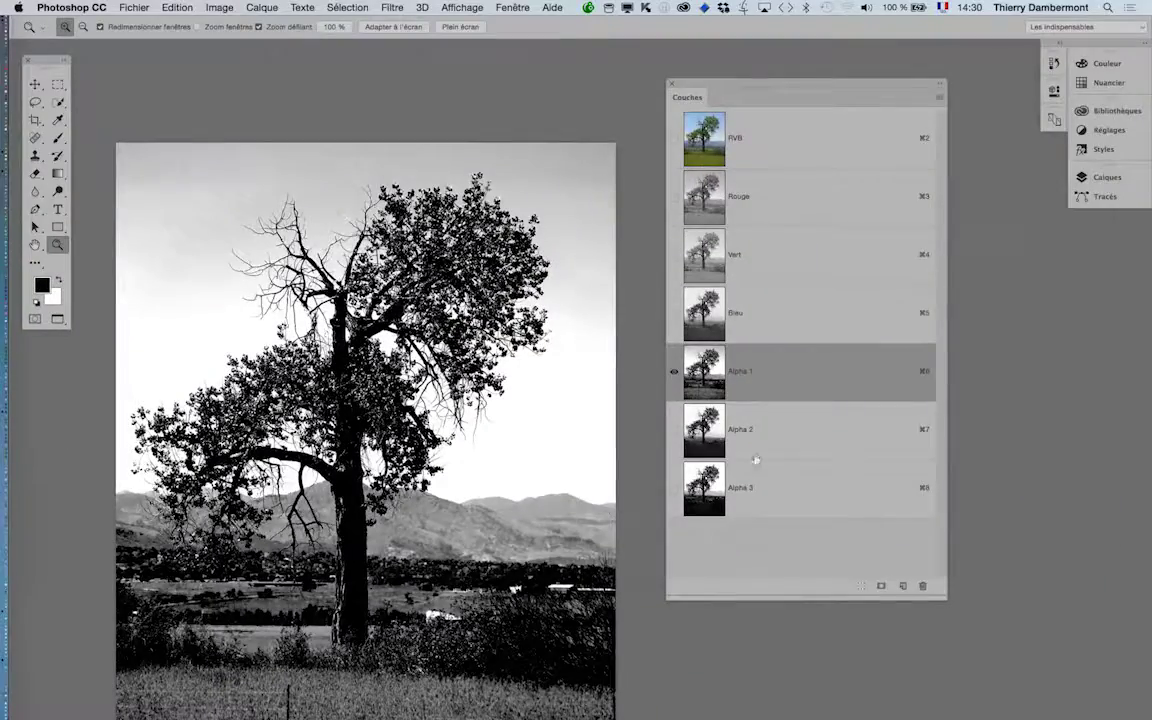
{"action": "left_click", "coordinate": [764, 441]}
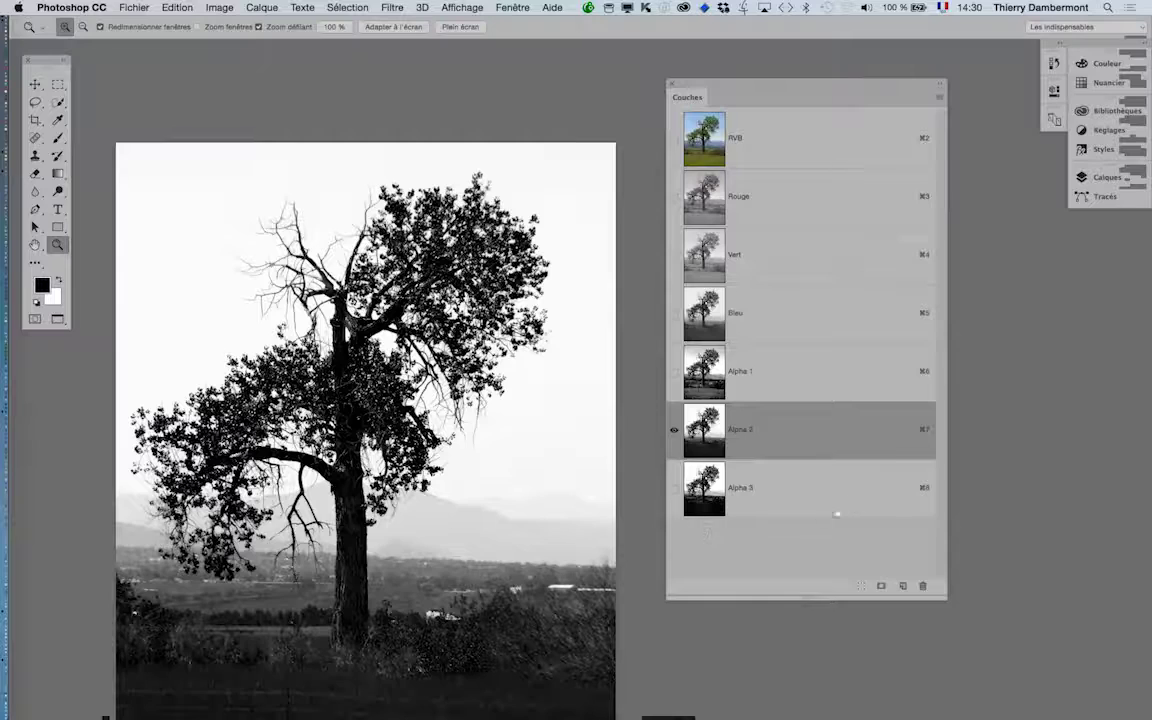
{"action": "left_click", "coordinate": [843, 496]}
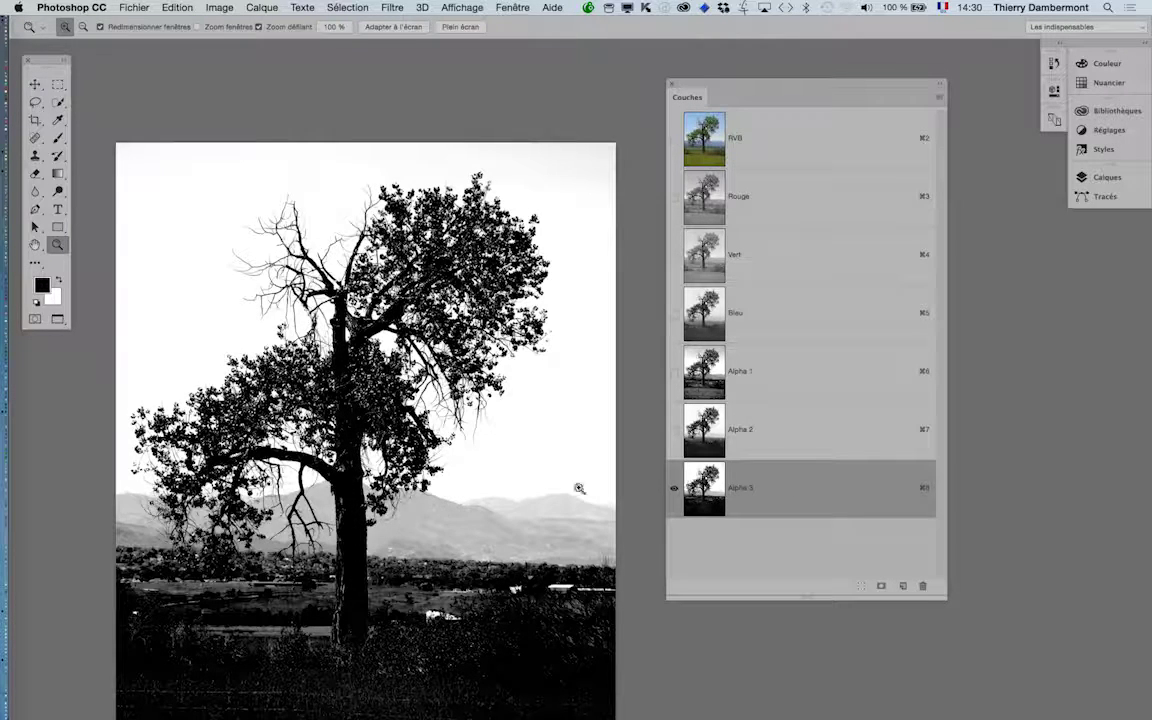
{"action": "left_click", "coordinate": [813, 436]}
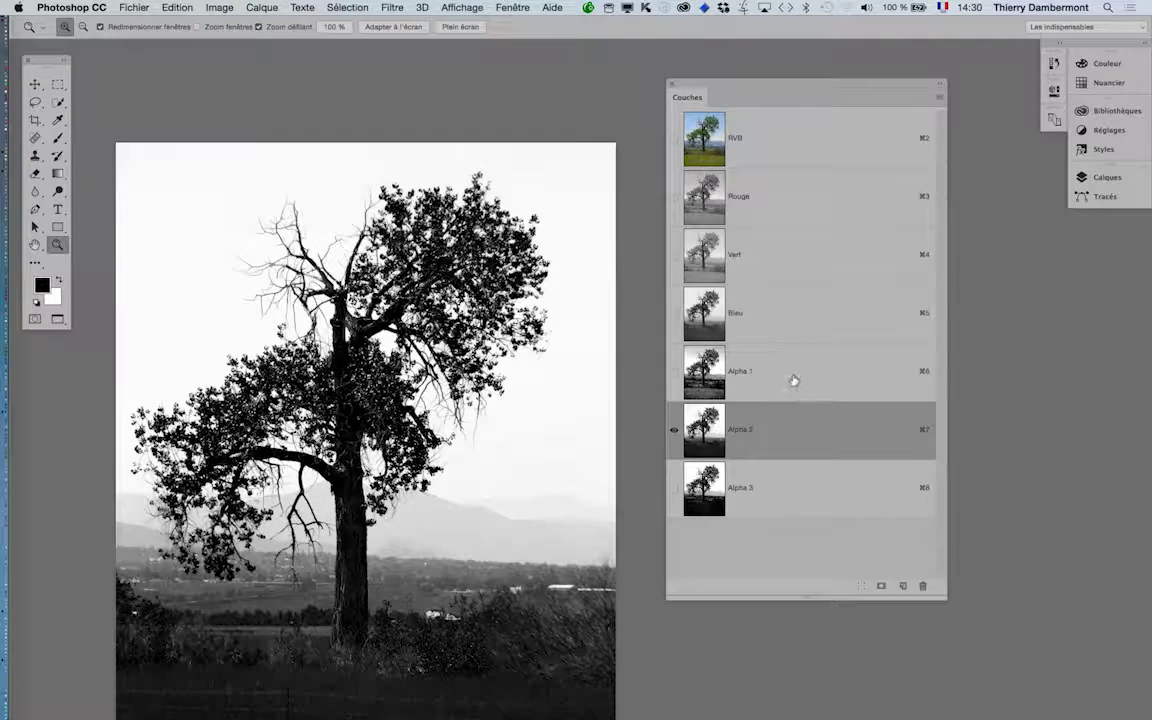
{"action": "left_click", "coordinate": [793, 380]}
{"action": "left_click", "coordinate": [777, 428]}
{"action": "left_click", "coordinate": [765, 481]}
{"action": "left_click", "coordinate": [756, 445]}
{"action": "left_click_drag", "start_coordinate": [535, 282], "coordinate": [528, 505]}
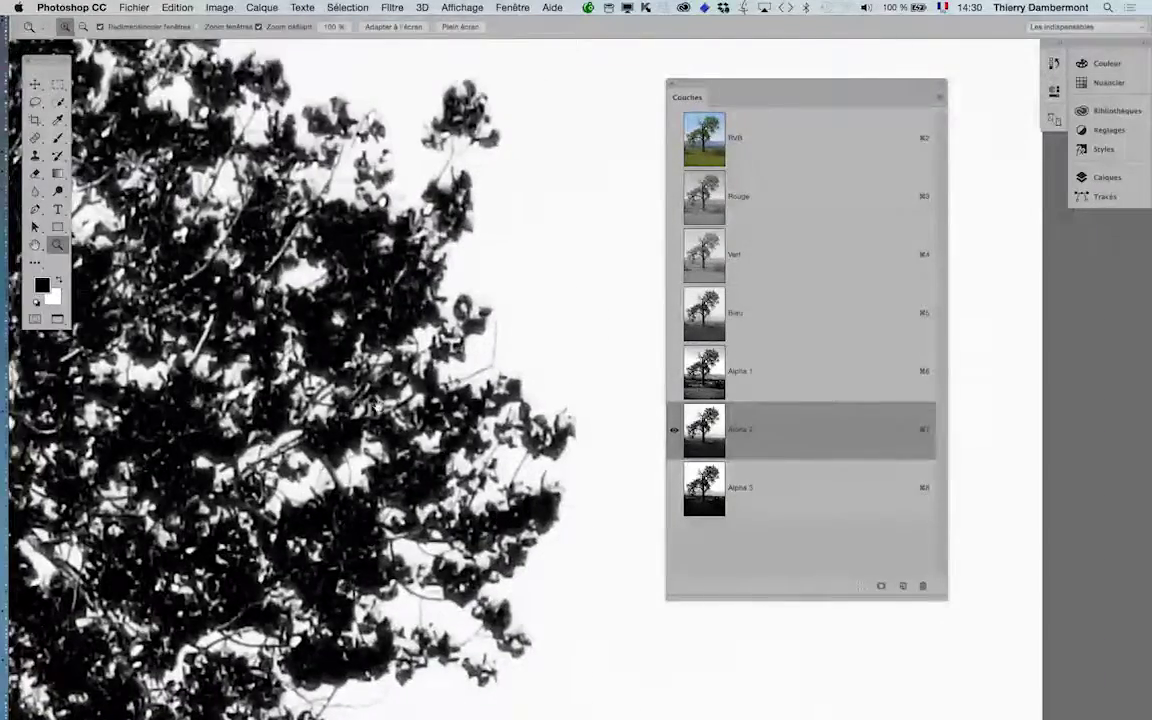
{"action": "left_click_drag", "start_coordinate": [356, 387], "coordinate": [395, 388]}
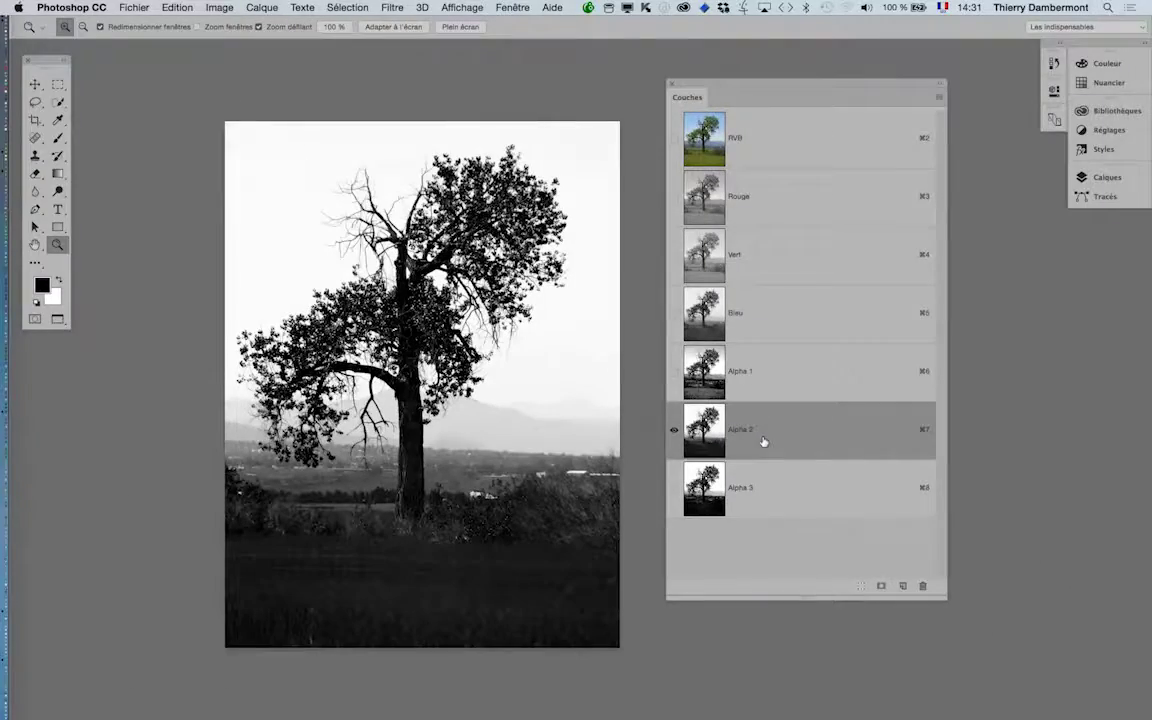
- Show the RVB composite and start a channel calculation with Bleu as source 1 and the blending mode Lumière crue
{"action": "left_click", "coordinate": [764, 125]}
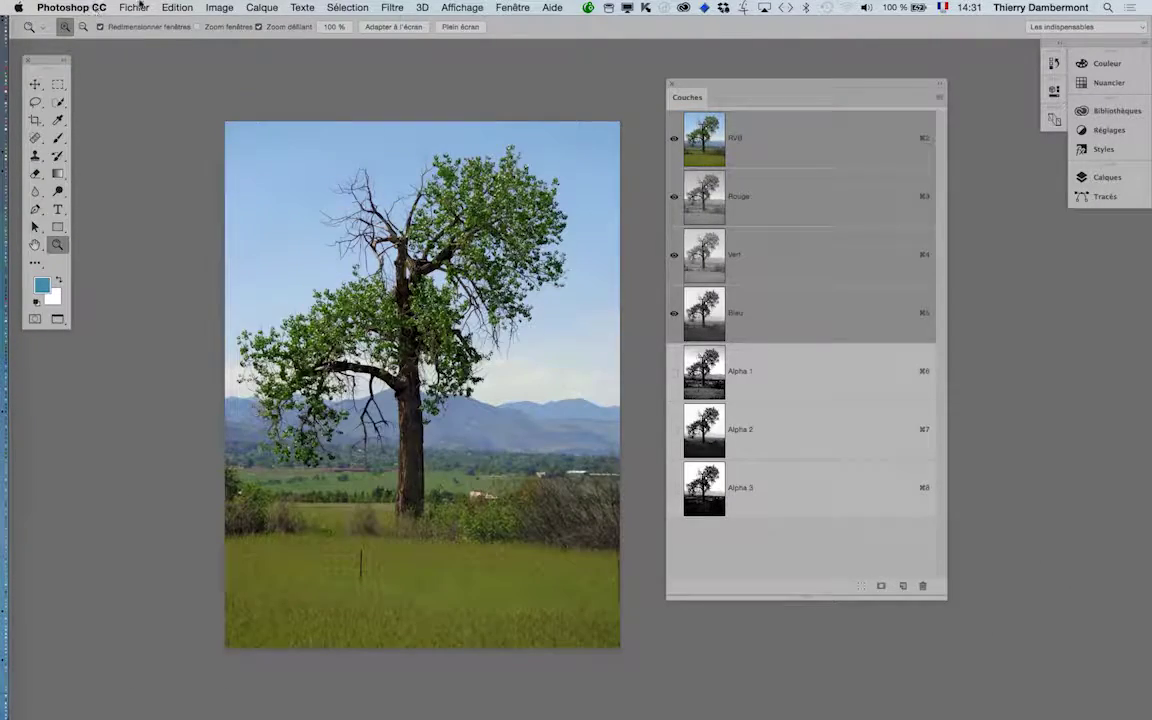
{"action": "left_click", "coordinate": [222, 8]}
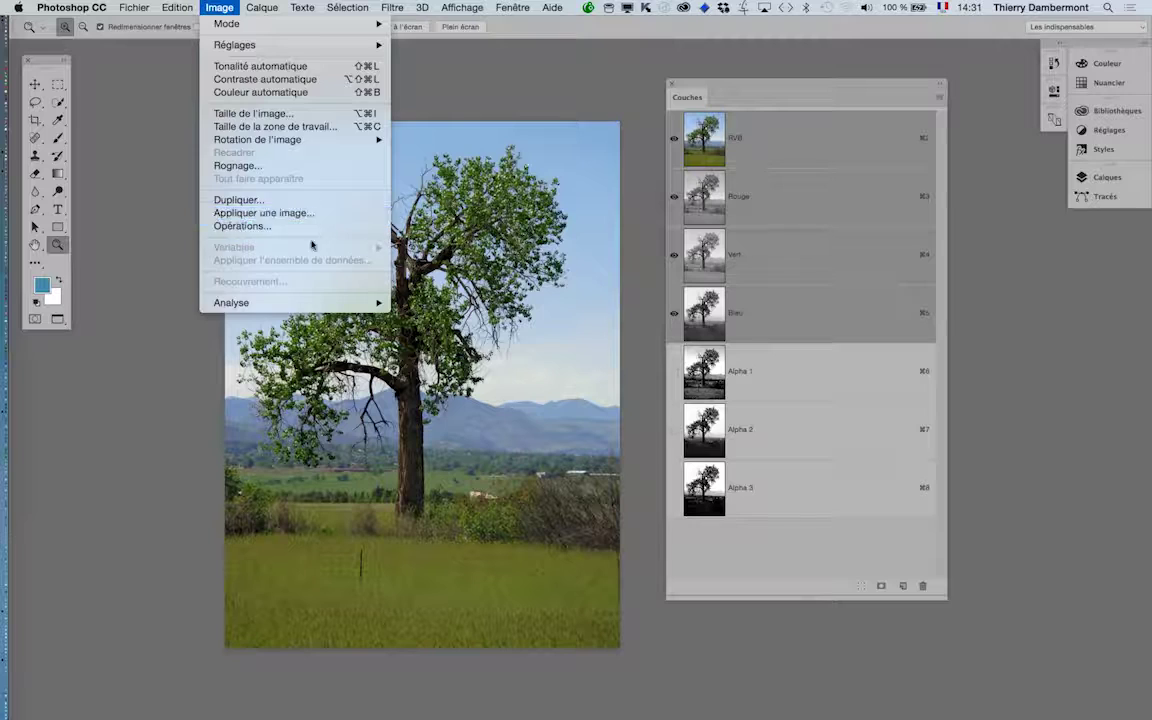
{"action": "left_click", "coordinate": [282, 222]}
{"action": "left_click", "coordinate": [812, 229]}
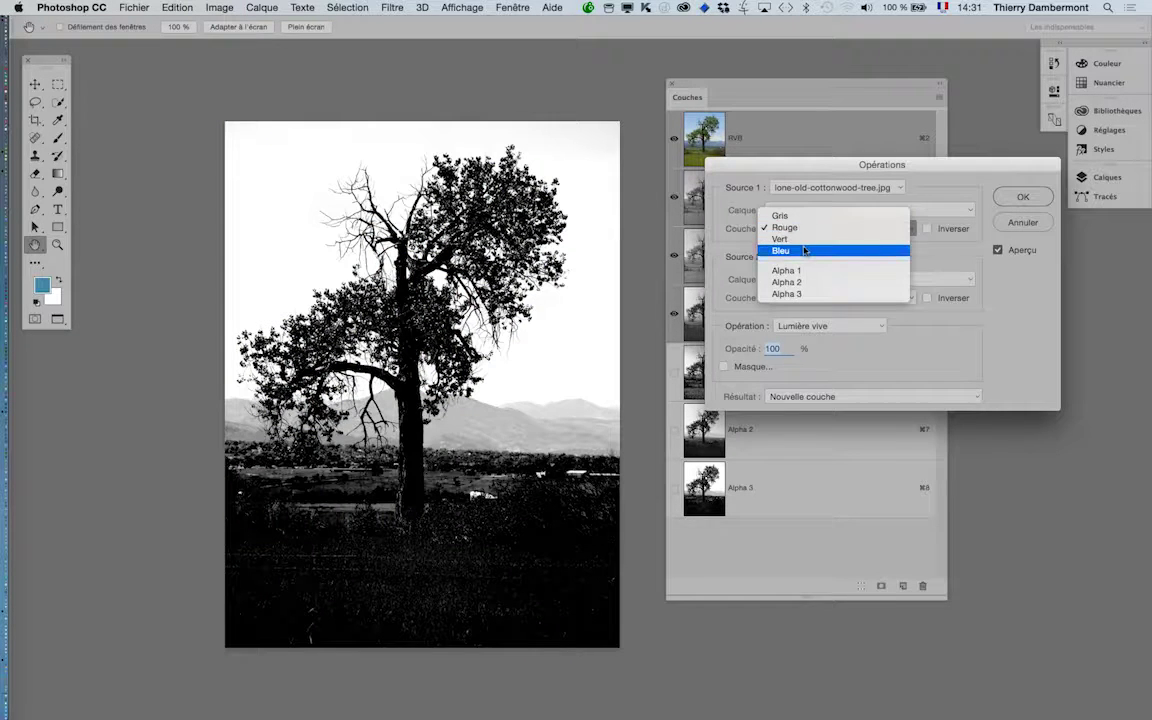
{"action": "left_click", "coordinate": [802, 252]}
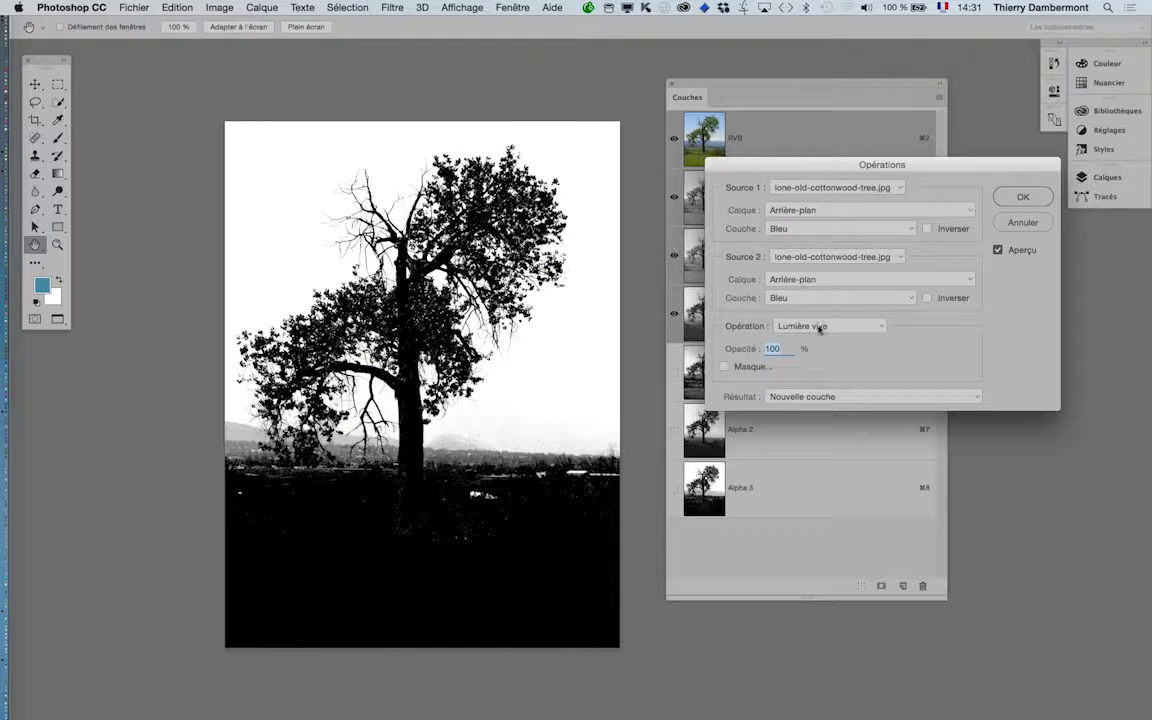
{"action": "left_click", "coordinate": [818, 327]}
{"action": "left_click", "coordinate": [817, 313]}
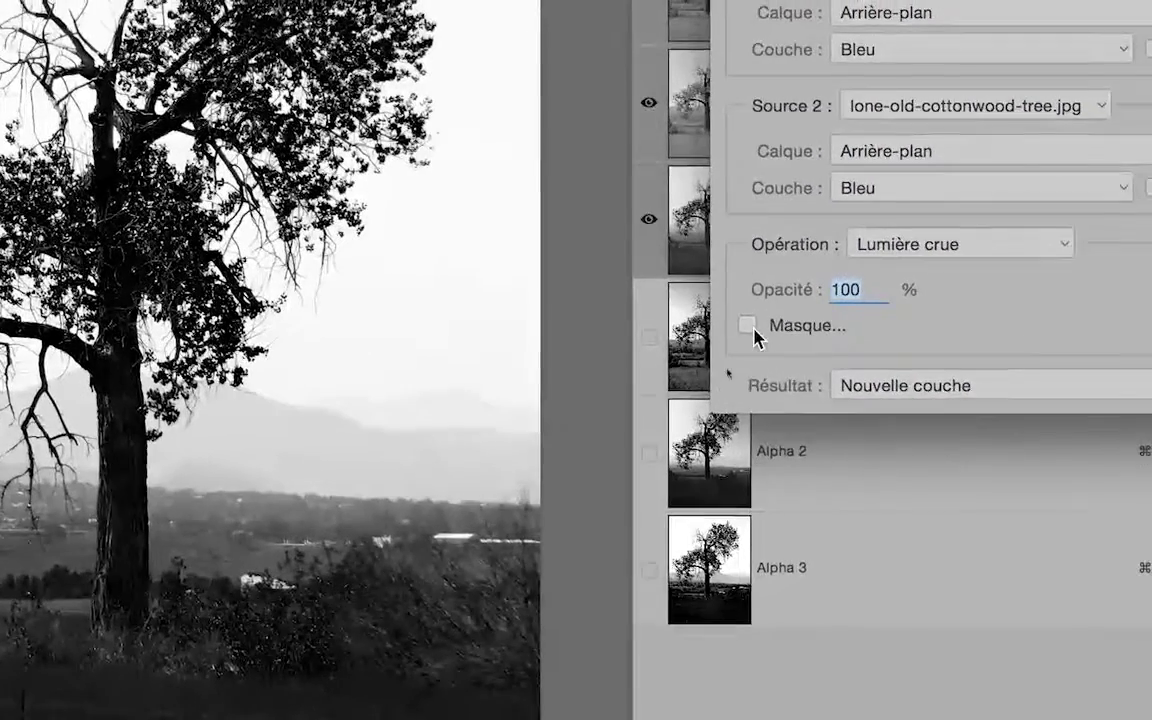
- Compare the Bleu calculation with and without a mask, and leave the mask enabled
{"action": "left_click", "coordinate": [750, 327]}
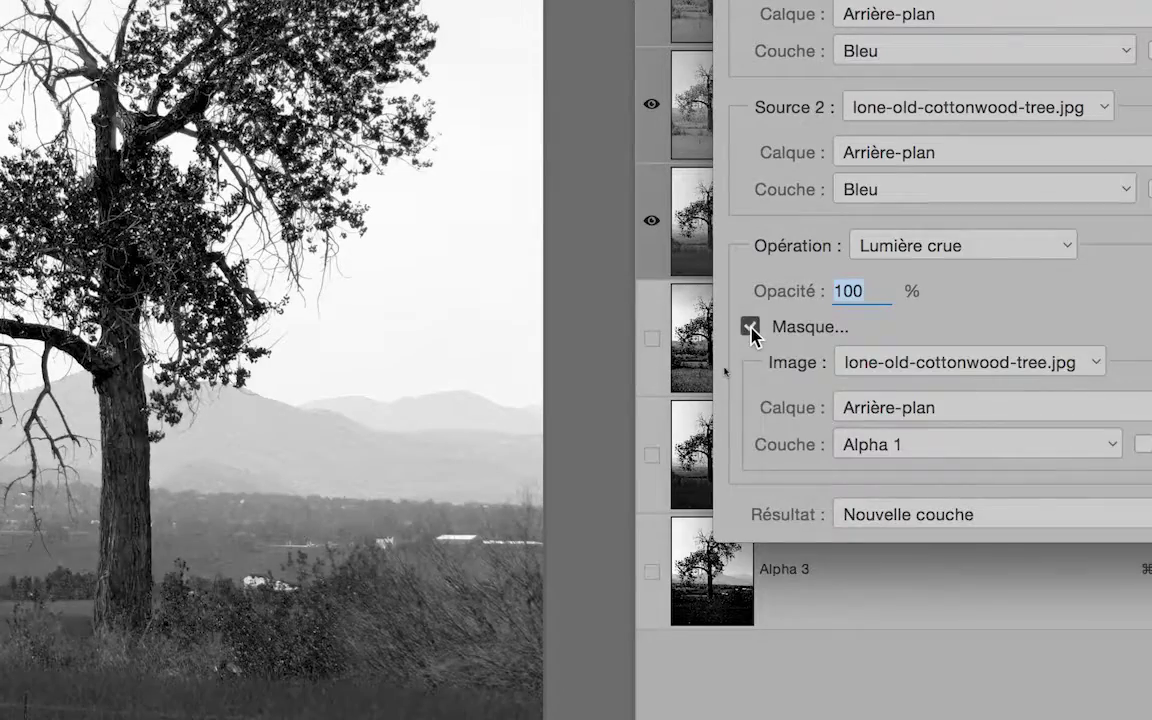
{"action": "left_click", "coordinate": [750, 327]}
{"action": "left_click", "coordinate": [750, 327]}
{"action": "left_click", "coordinate": [750, 327]}
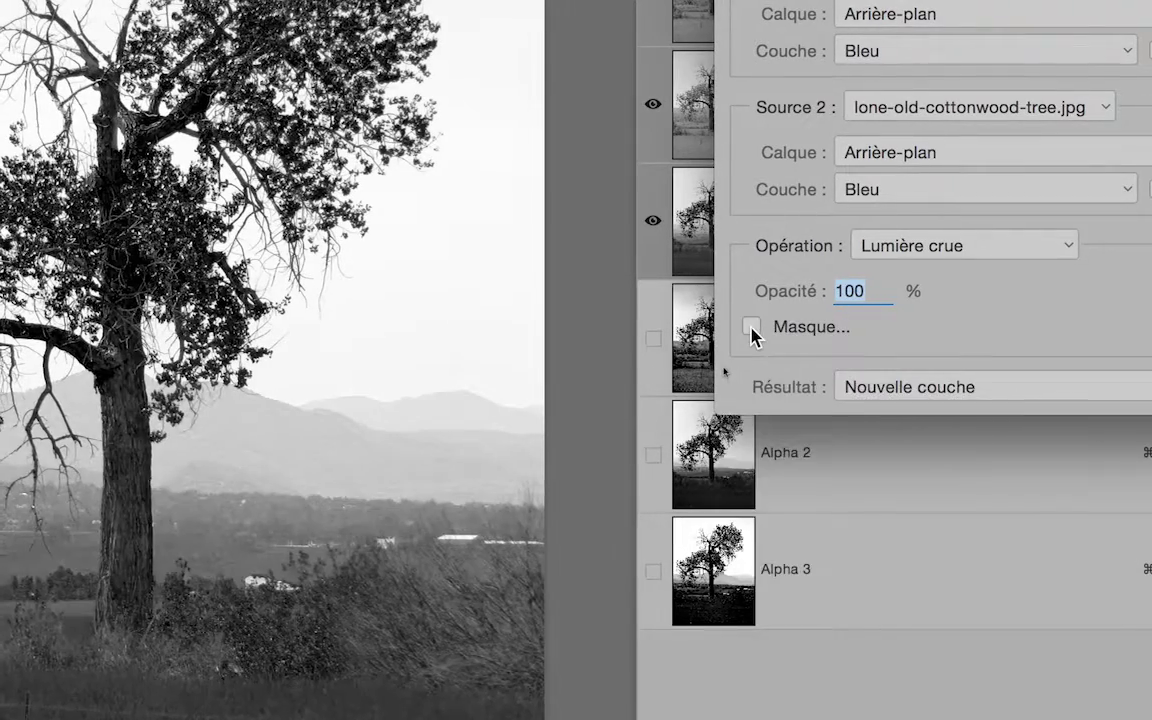
{"action": "left_click", "coordinate": [750, 327]}
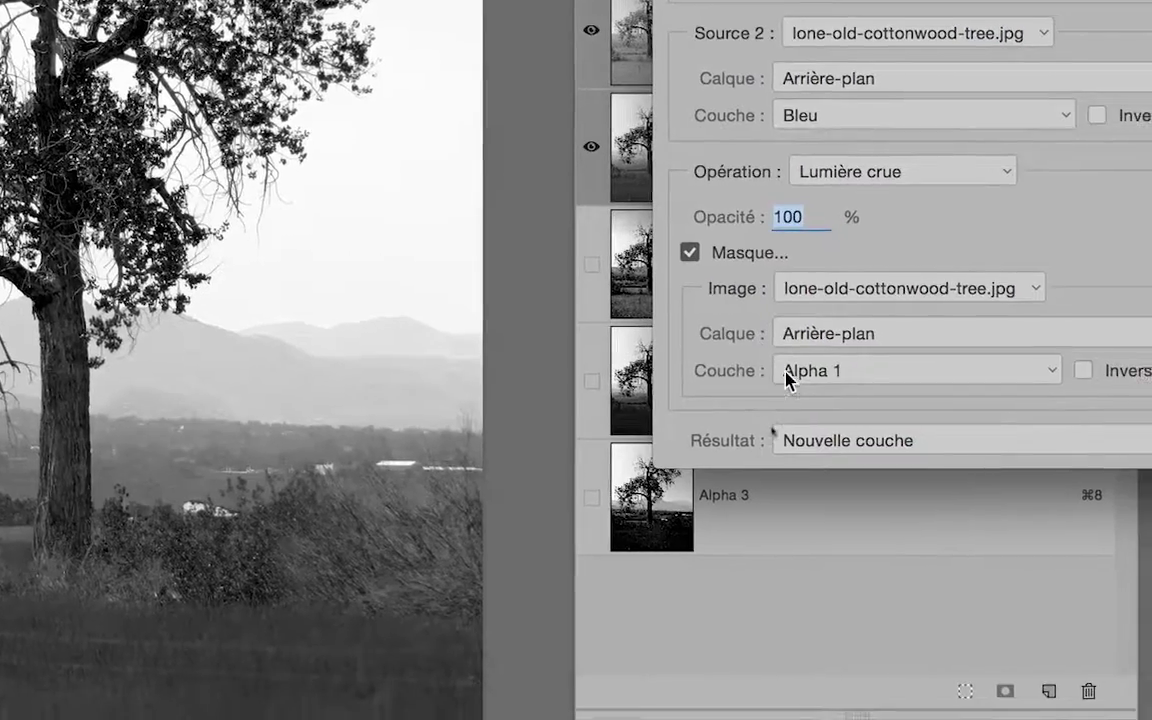
- Preview the masked calculation with Bleu, Vert and Rouge as the mask channel
{"action": "left_click", "coordinate": [787, 376]}
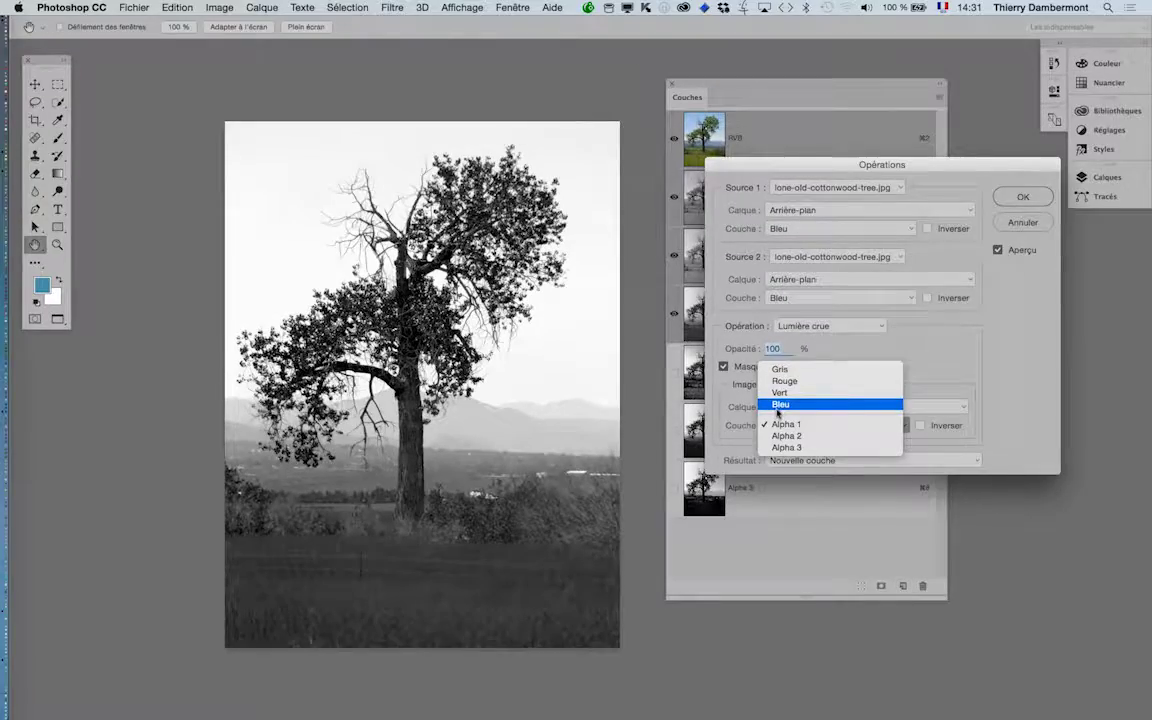
{"action": "left_click", "coordinate": [779, 405]}
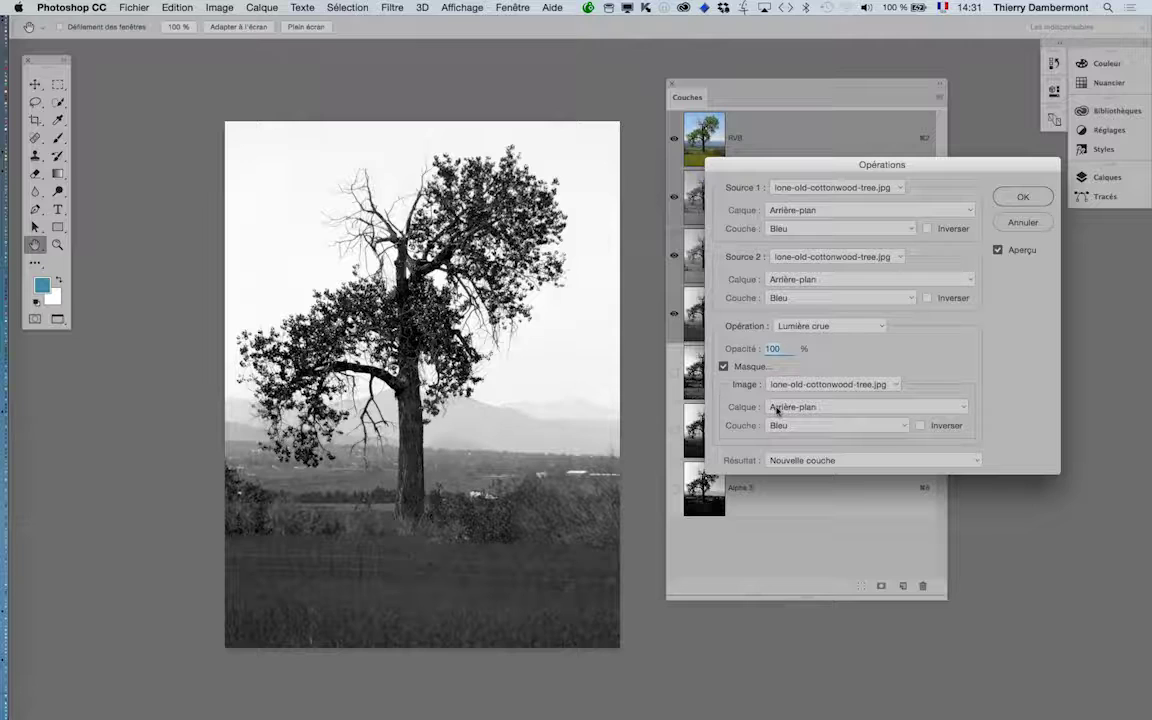
{"action": "left_click", "coordinate": [785, 425]}
{"action": "left_click", "coordinate": [784, 408]}
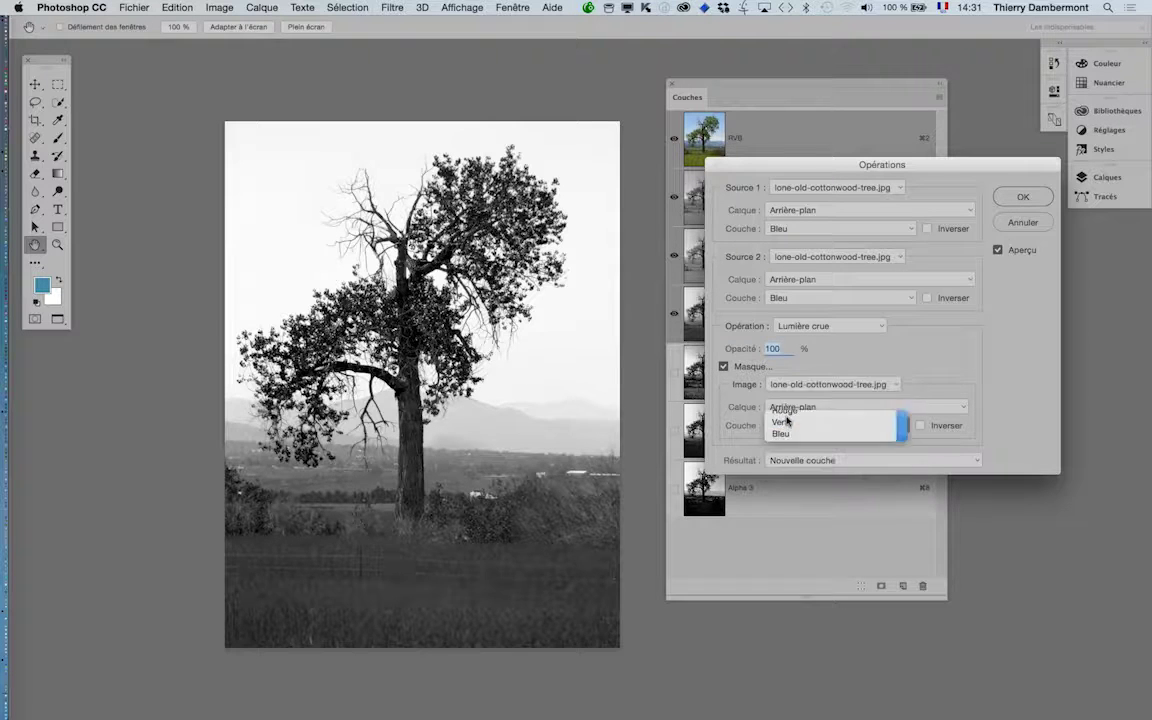
{"action": "left_click", "coordinate": [784, 430]}
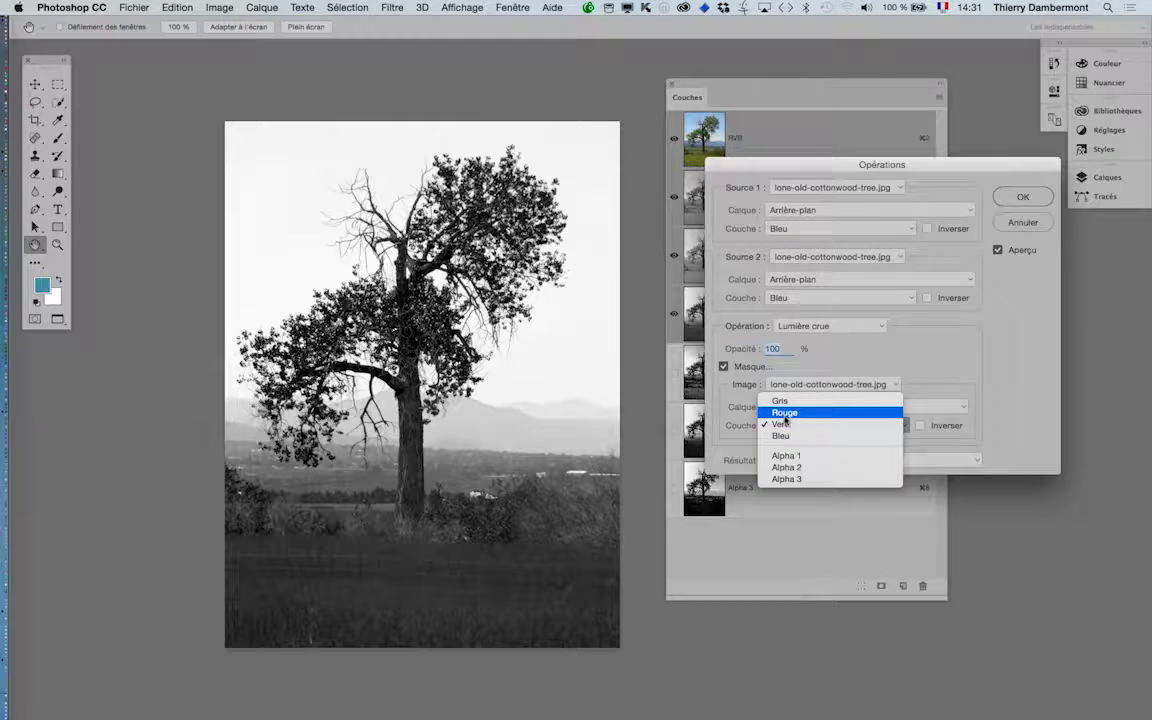
{"action": "left_click", "coordinate": [784, 411]}
- Preview Alpha 1 as the mask channel and set the calculation's mask channel to Alpha 2
{"action": "left_click", "coordinate": [779, 423]}
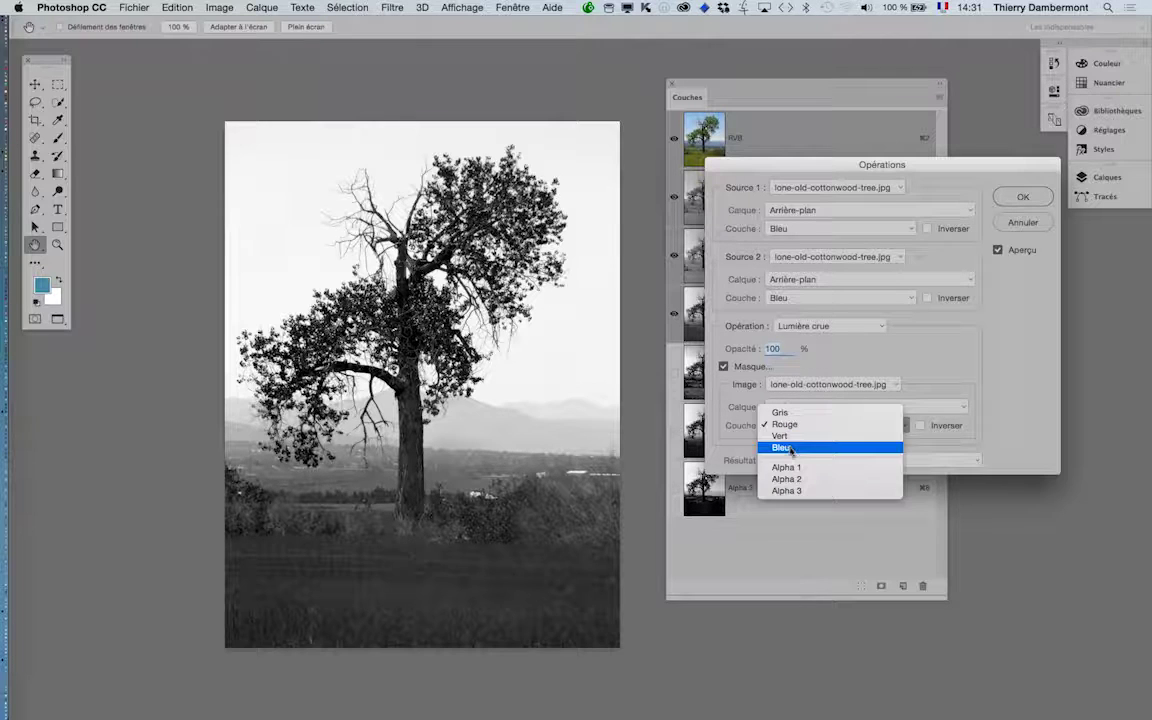
{"action": "left_click", "coordinate": [792, 466]}
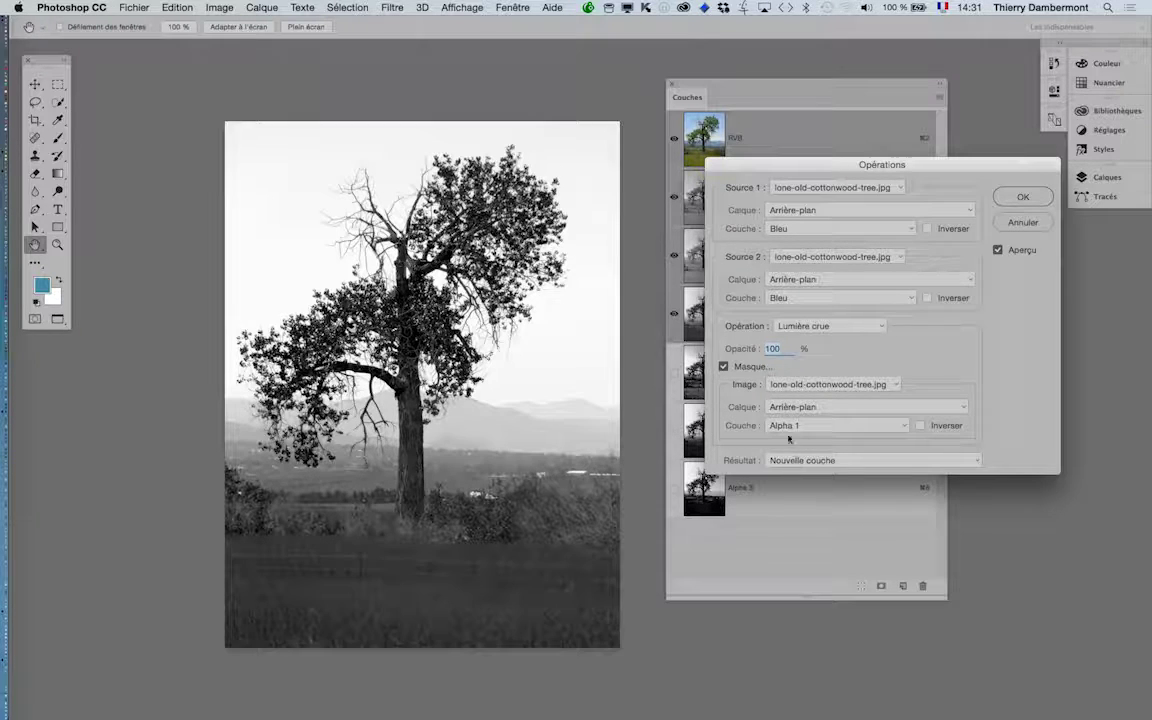
{"action": "left_click", "coordinate": [788, 427]}
{"action": "left_click", "coordinate": [788, 438]}
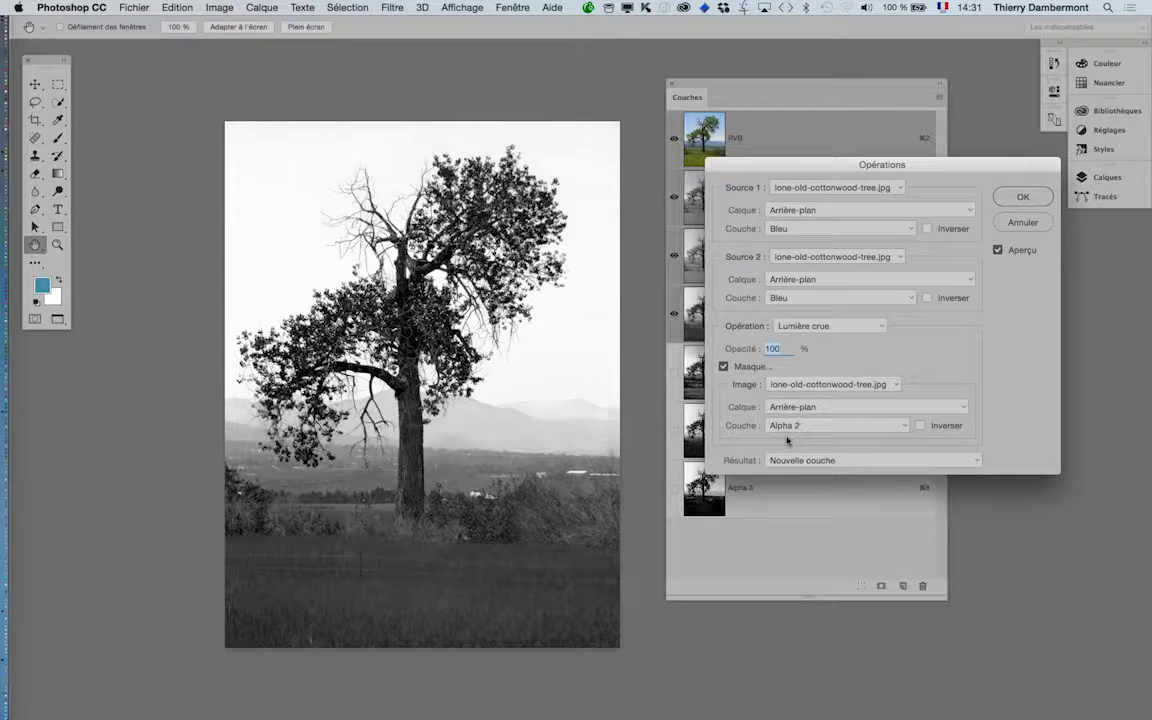
- Compare the calculation with and without the Alpha 2 mask, and output the unmasked result as a new channel
{"action": "left_click", "coordinate": [724, 367]}
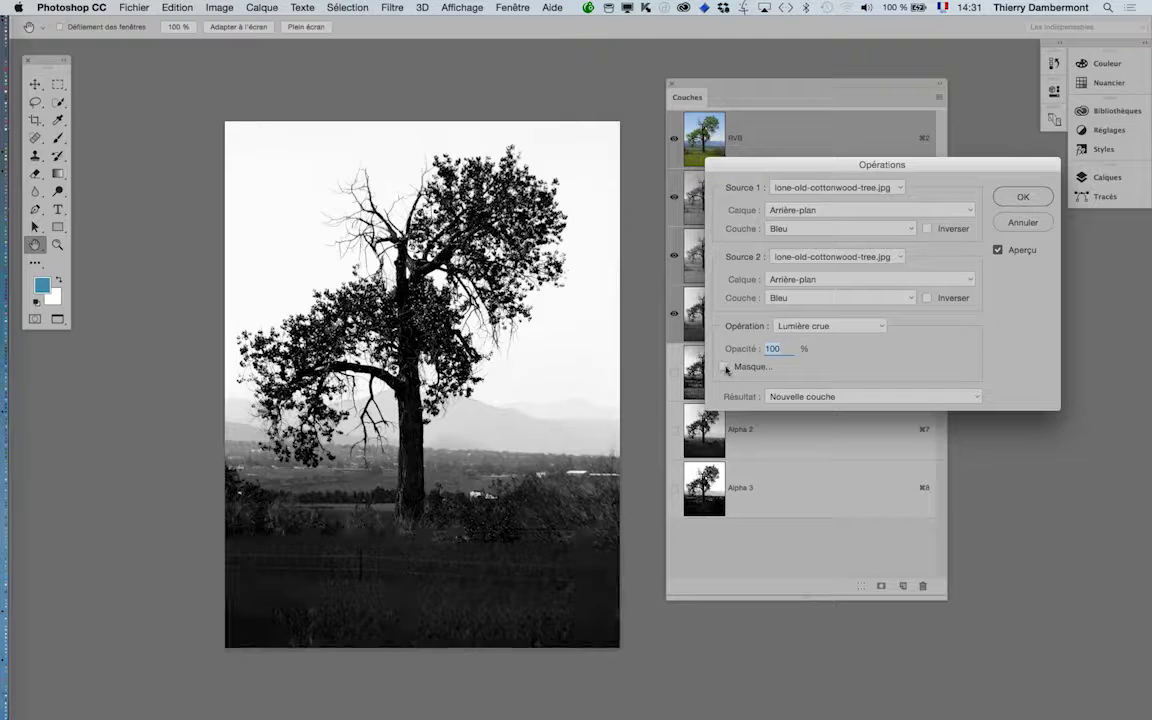
{"action": "left_click", "coordinate": [724, 367]}
{"action": "left_click", "coordinate": [724, 367]}
{"action": "left_click", "coordinate": [724, 367]}
{"action": "left_click", "coordinate": [724, 367]}
{"action": "left_click", "coordinate": [1043, 197]}
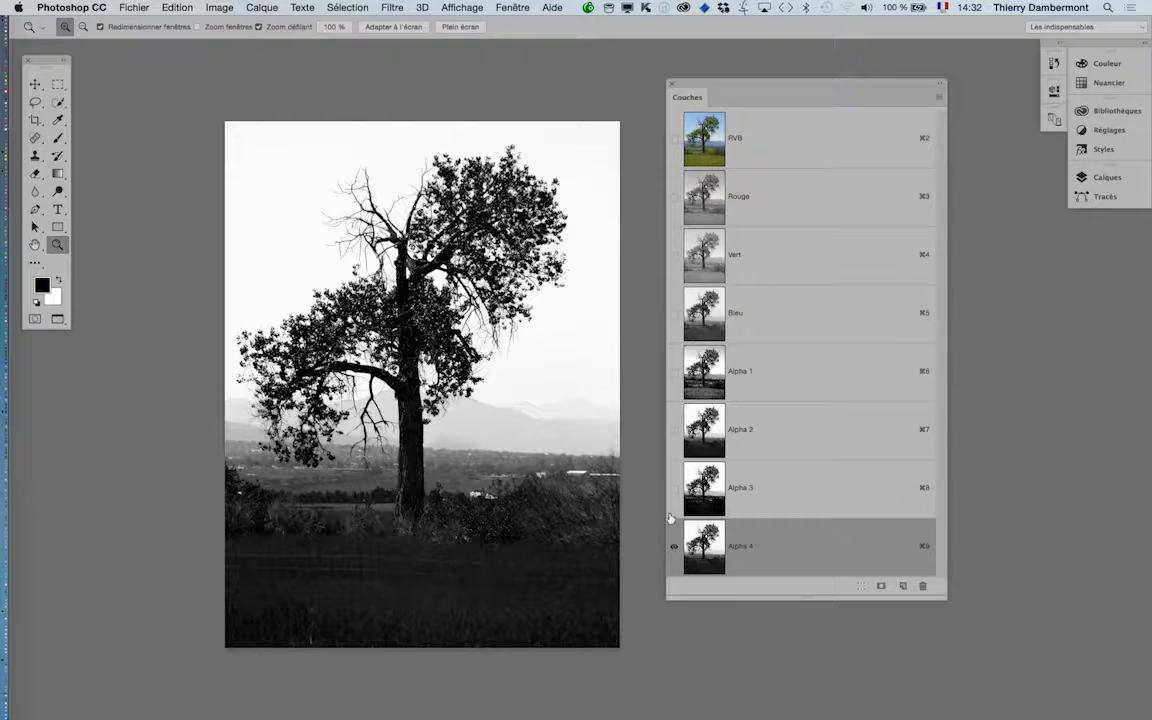
- Compare the Alpha 4 channel with the Bleu and Rouge channels, on the whole image and closer on the trunk and foliage
{"action": "left_click", "coordinate": [775, 320]}
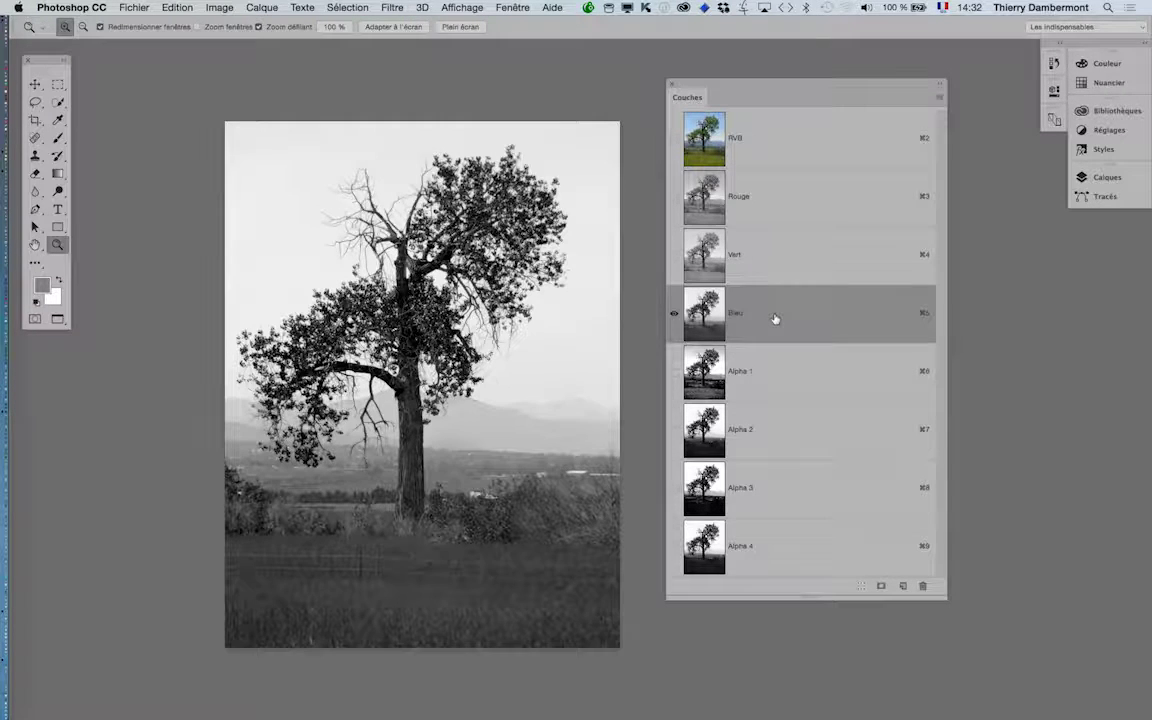
{"action": "left_click", "coordinate": [782, 546]}
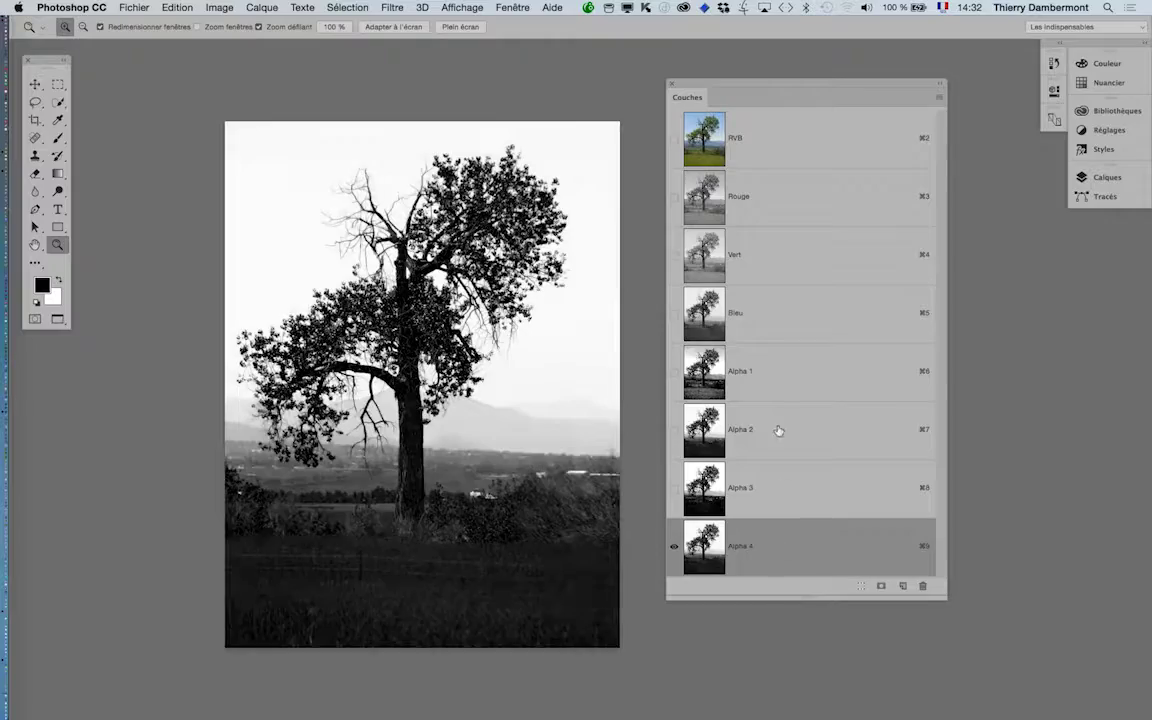
{"action": "left_click", "coordinate": [485, 307]}
{"action": "left_click", "coordinate": [485, 307]}
{"action": "left_click_drag", "start_coordinate": [485, 307], "coordinate": [598, 180]}
{"action": "left_click", "coordinate": [751, 326]}
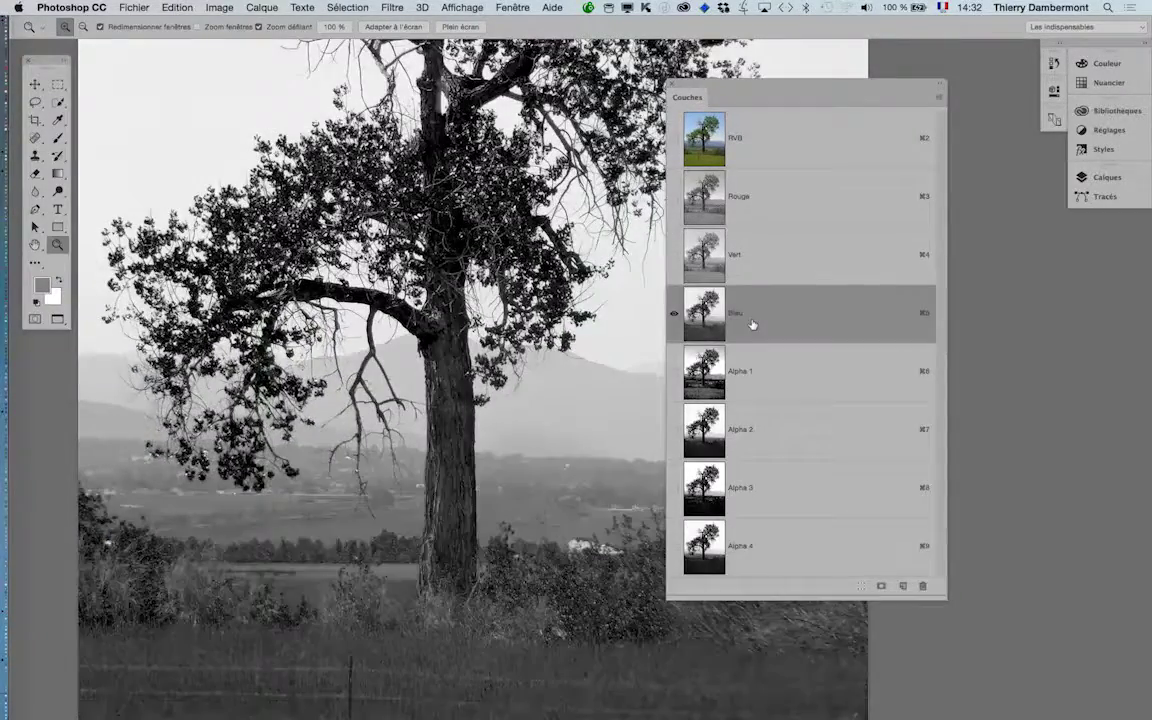
{"action": "left_click", "coordinate": [738, 212]}
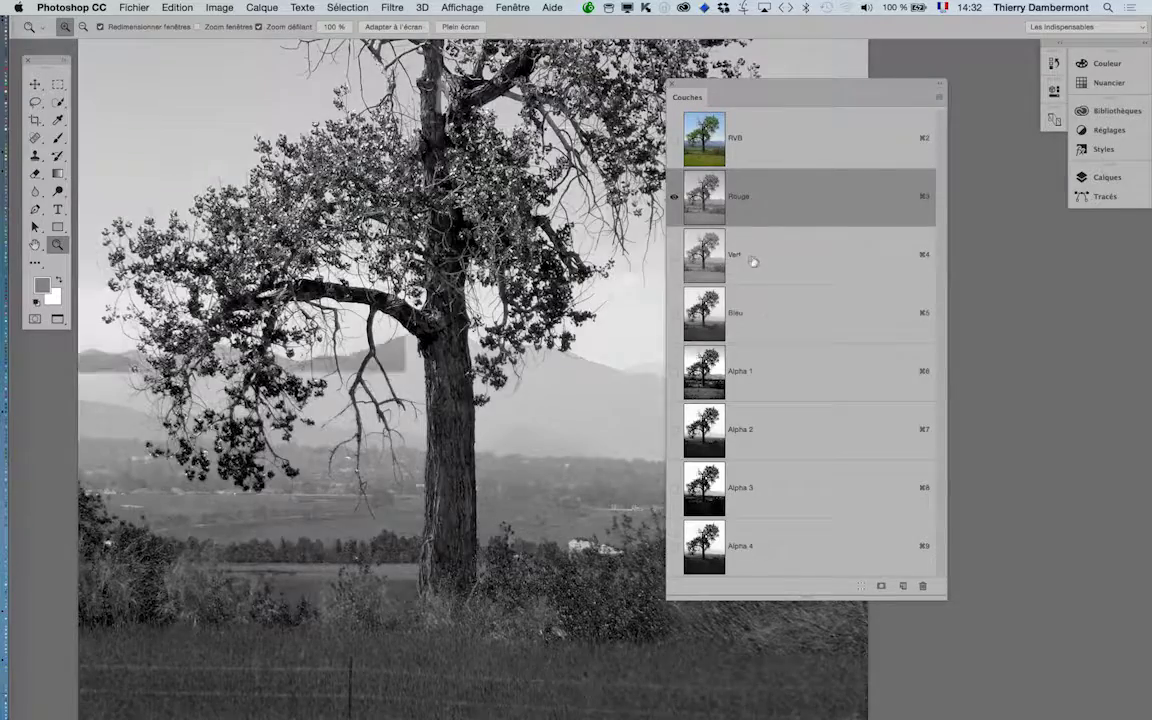
{"action": "left_click", "coordinate": [772, 318]}
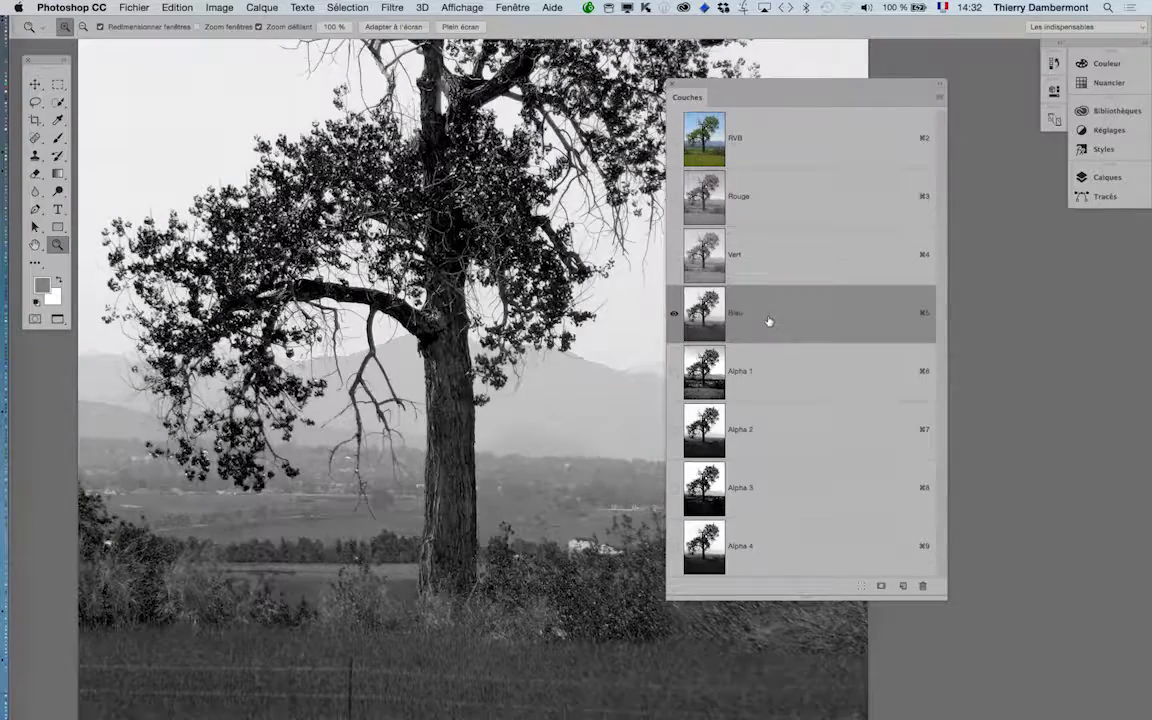
{"action": "left_click", "coordinate": [792, 549]}
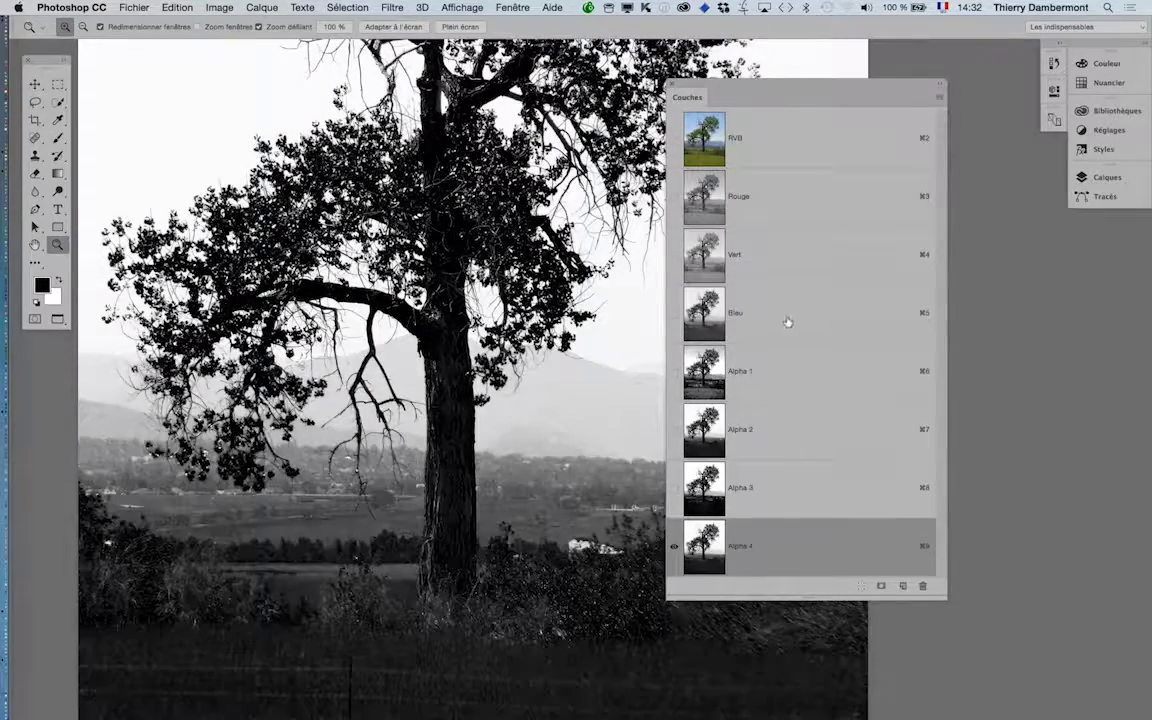
{"action": "left_click", "coordinate": [787, 322]}
{"action": "left_click", "coordinate": [787, 545]}
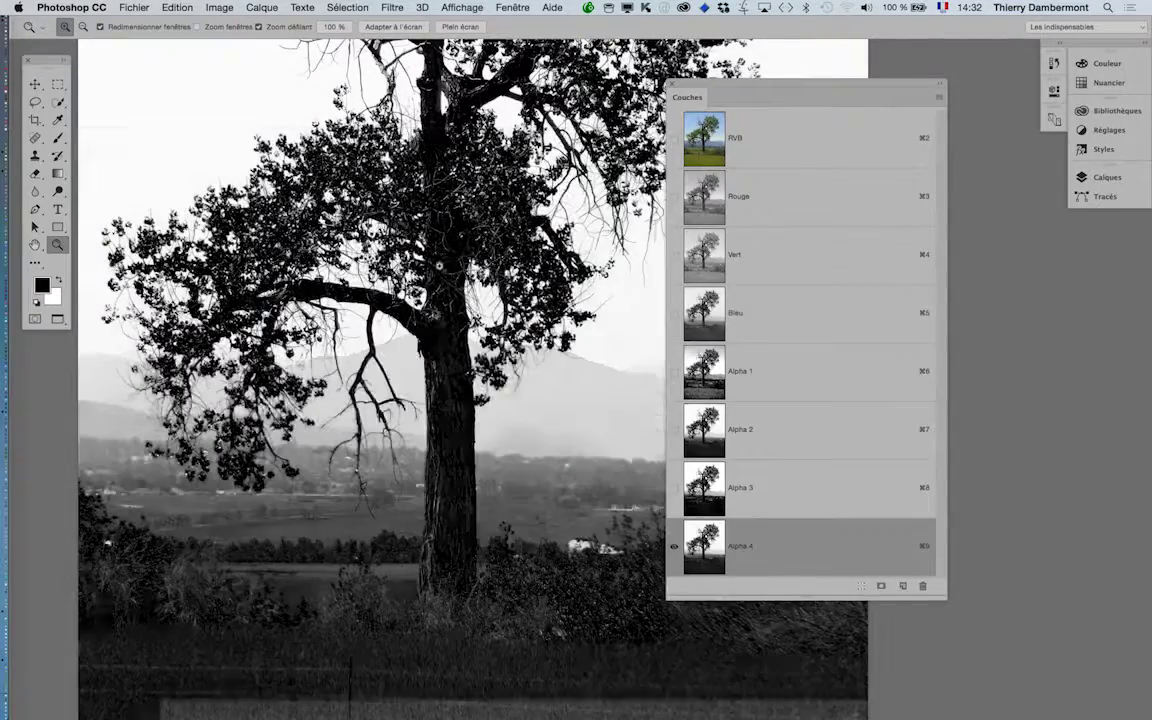
- Examine the large branch and surrounding foliage in close-up, alternating between Bleu and Alpha 4, and return to the whole image on Alpha 4
{"action": "left_click_drag", "start_coordinate": [323, 222], "coordinate": [495, 250]}
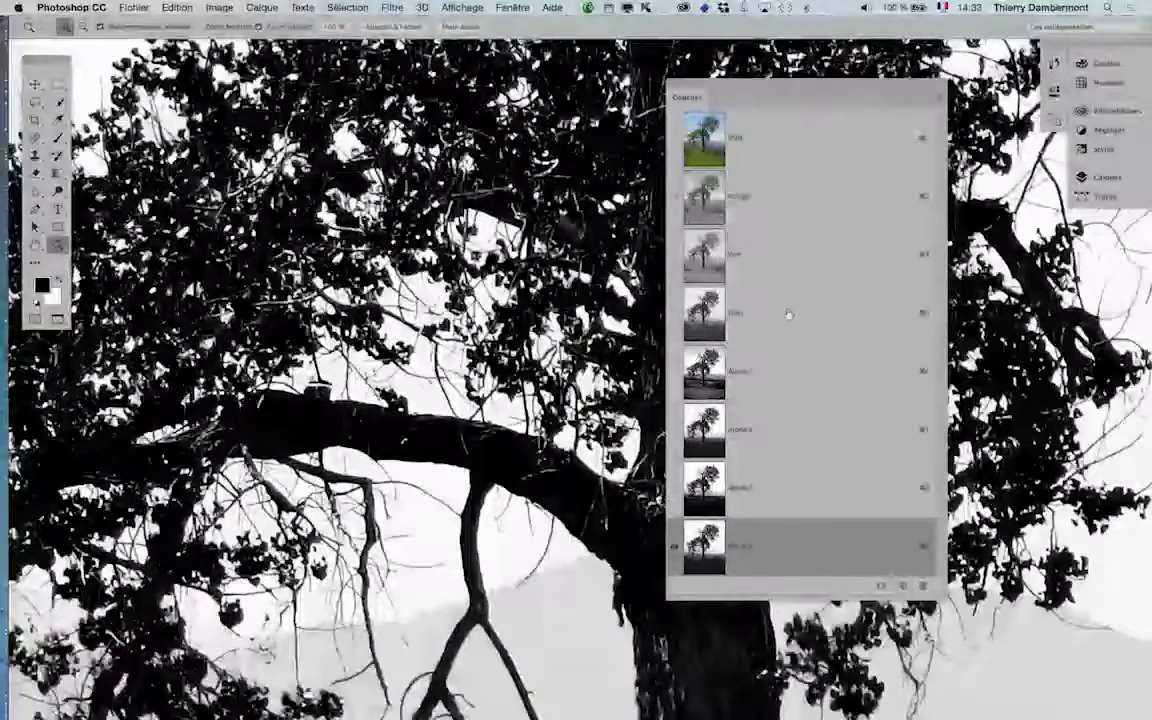
{"action": "left_click", "coordinate": [788, 315]}
{"action": "left_click", "coordinate": [792, 545]}
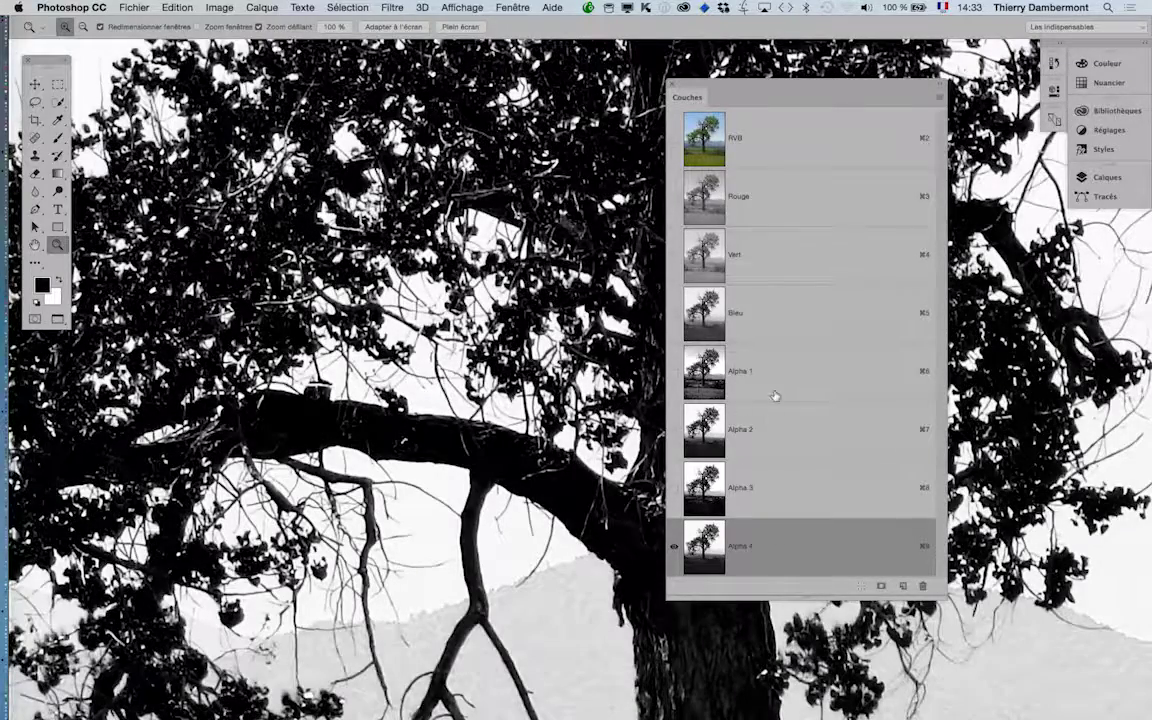
{"action": "left_click", "coordinate": [776, 319]}
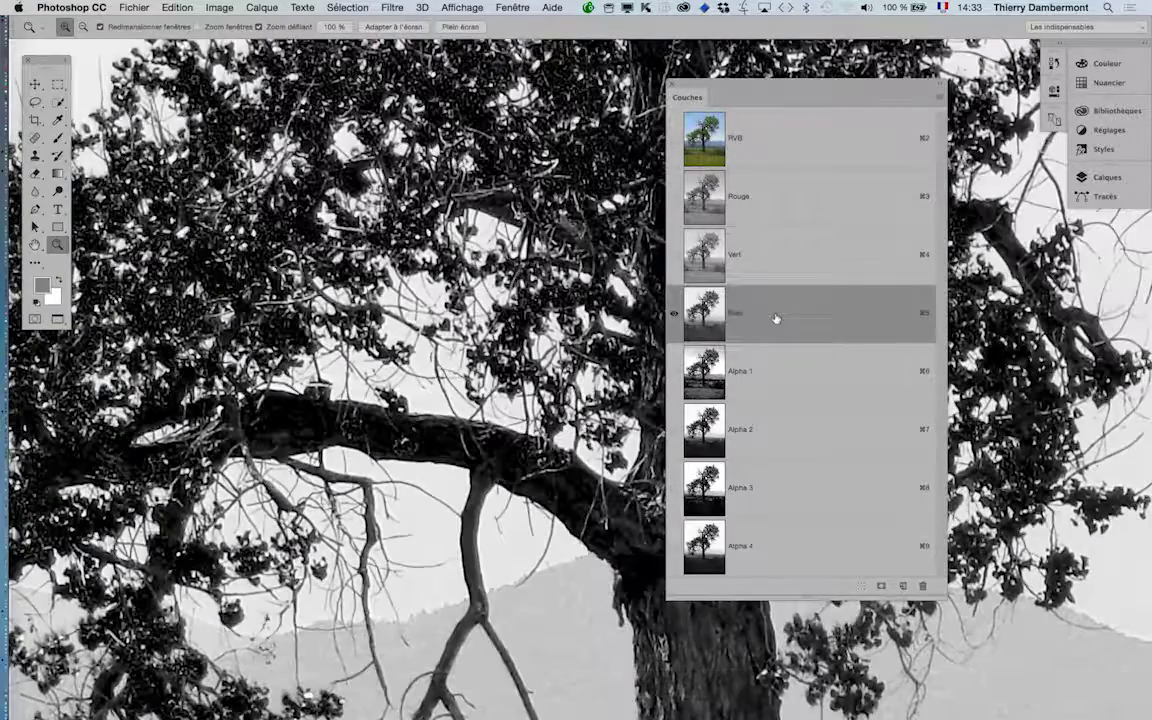
{"action": "left_click", "coordinate": [784, 544]}
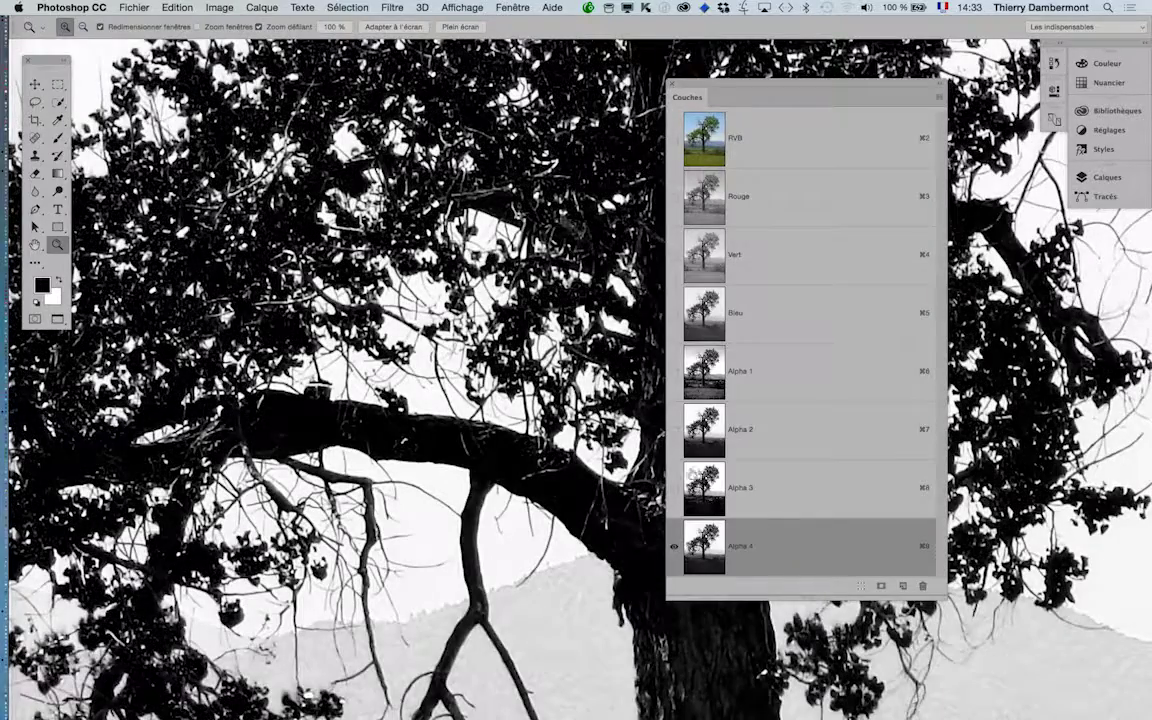
{"action": "left_click_drag", "start_coordinate": [540, 398], "coordinate": [340, 348]}
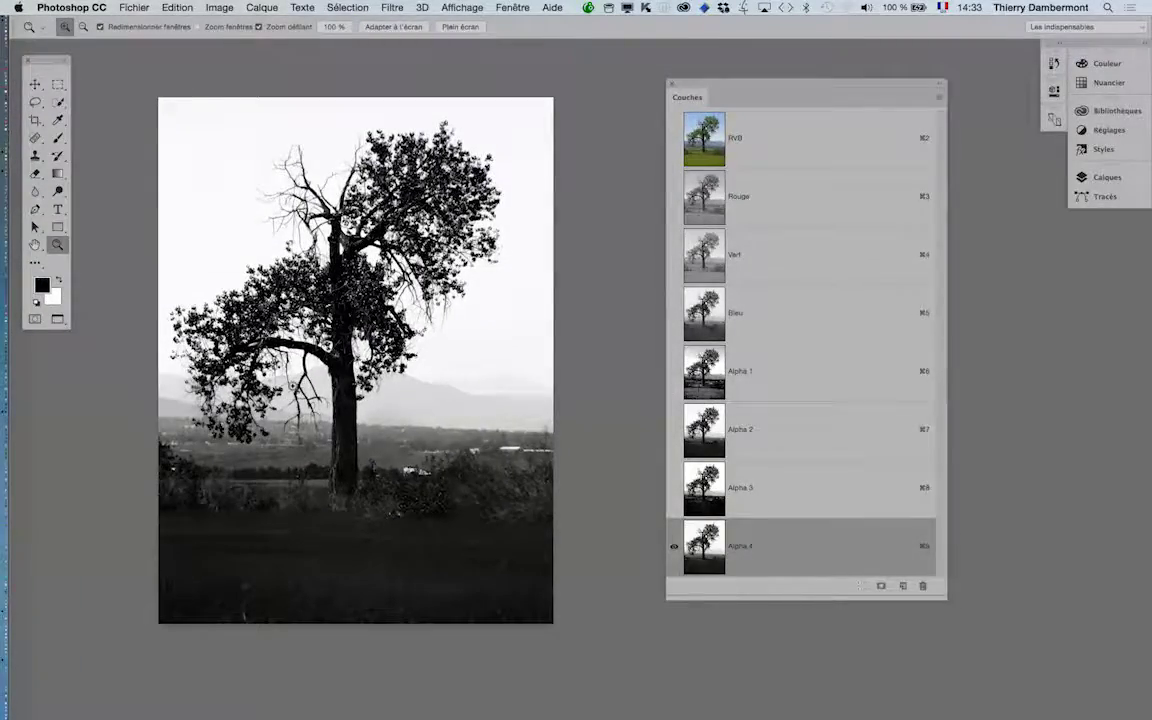